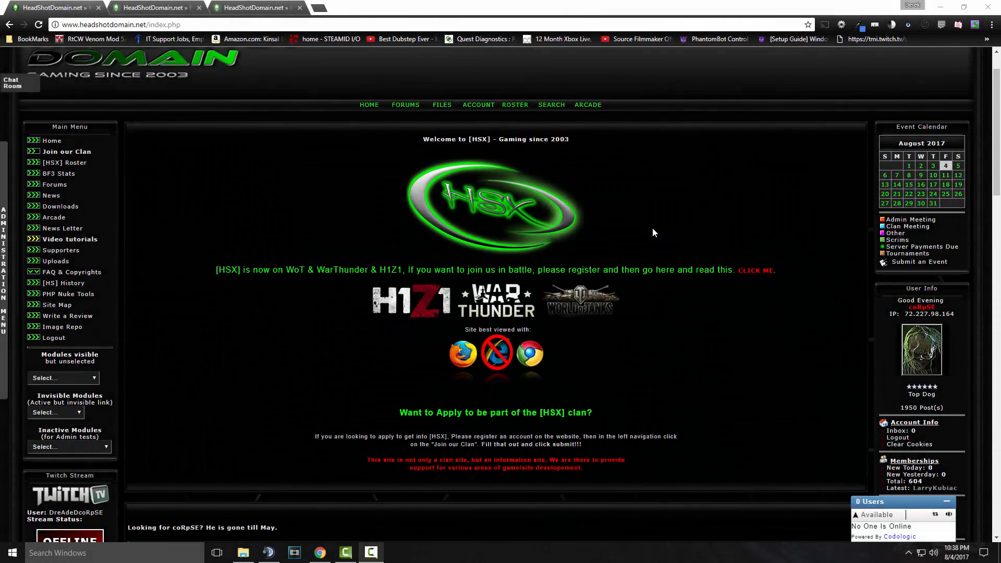
# - Look through the home page's welcome section and the news posts below it
pyautogui.scroll(1, 651, 229)
pyautogui.scroll(-1, 615, 226)
pyautogui.scroll(-9, 618, 224)
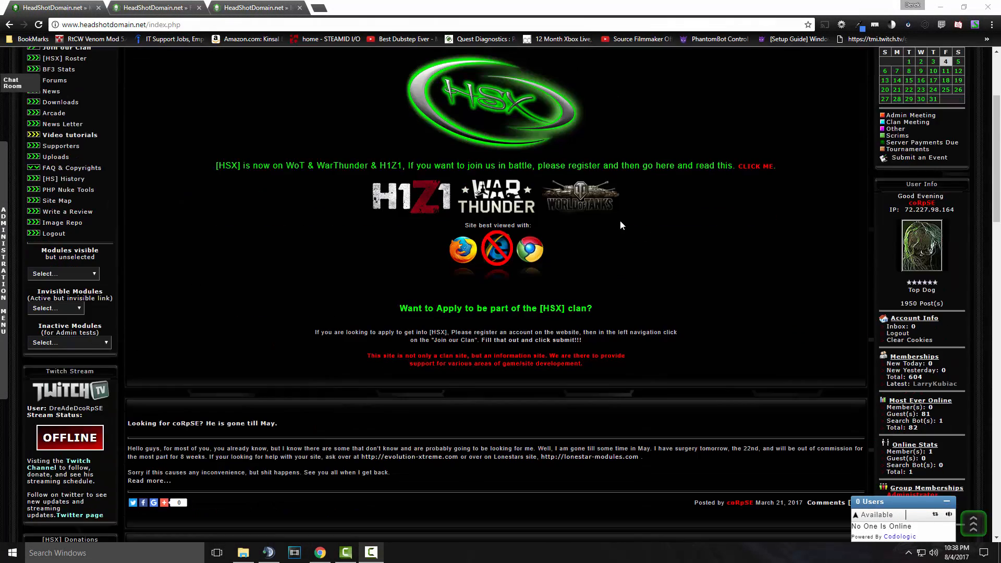
pyautogui.scroll(2, 673, 203)
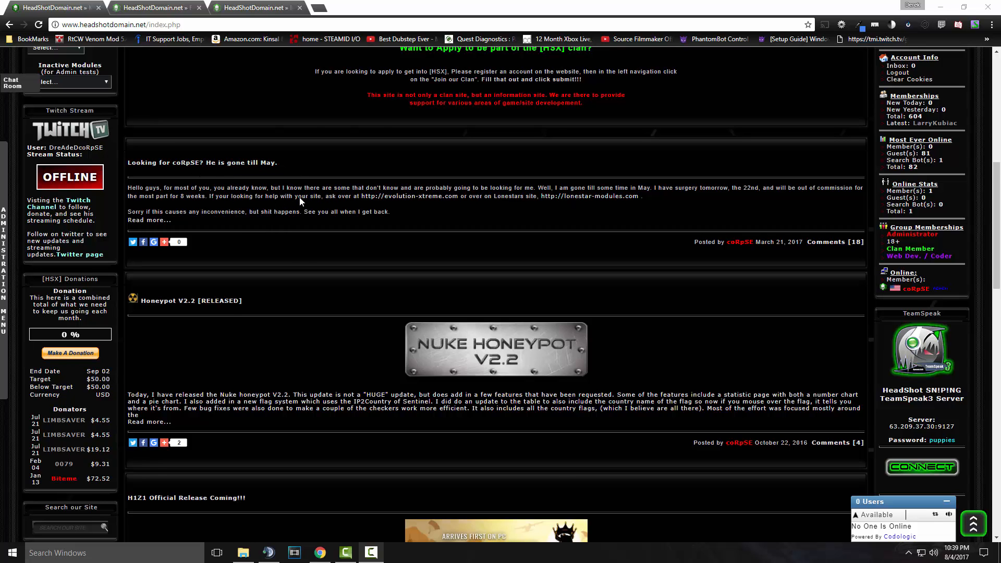
pyautogui.scroll(-1, 298, 197)
pyautogui.scroll(-3, 295, 202)
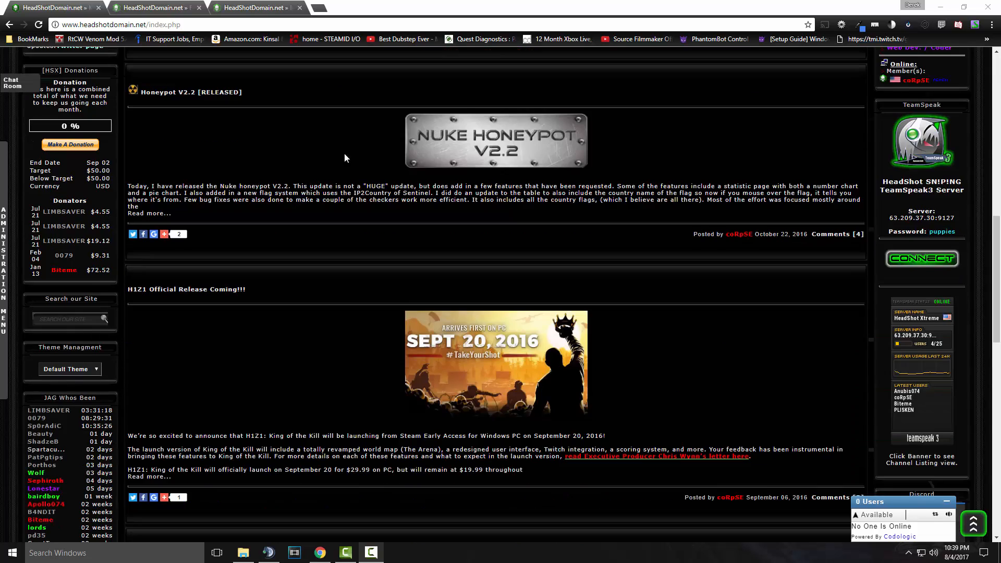
pyautogui.scroll(-3, 365, 261)
pyautogui.scroll(-1, 366, 246)
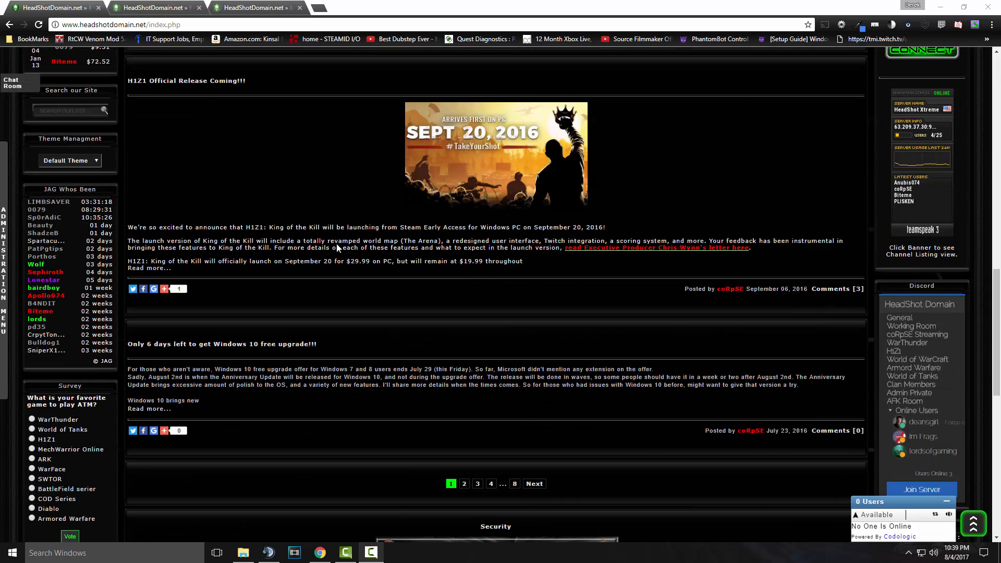
pyautogui.scroll(3, 287, 224)
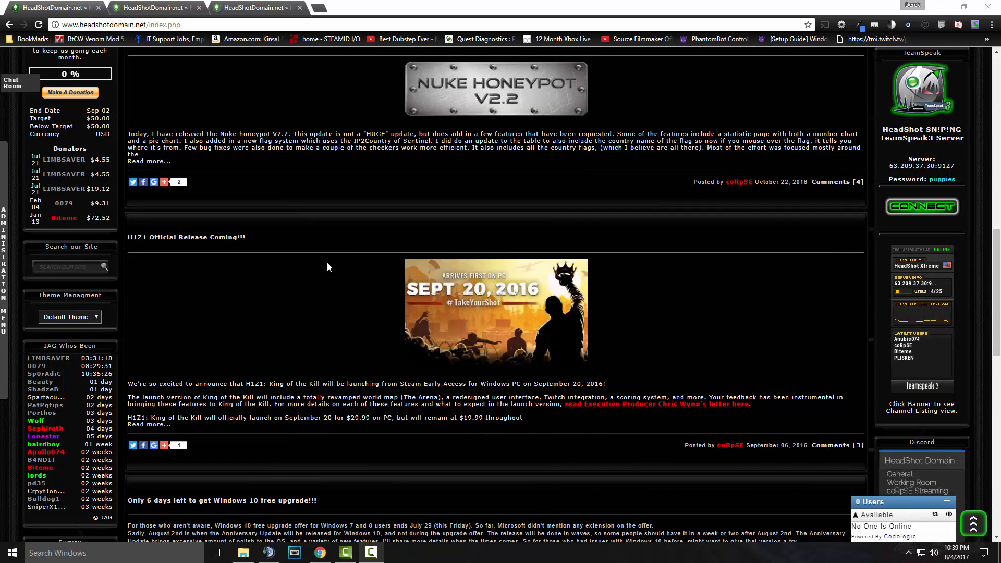
pyautogui.scroll(9, 377, 285)
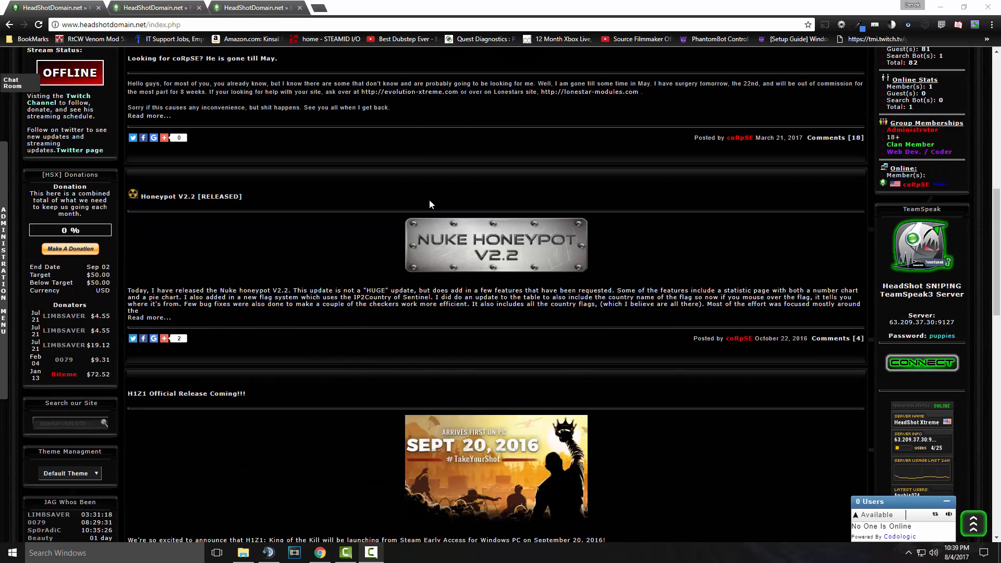
pyautogui.scroll(4, 334, 292)
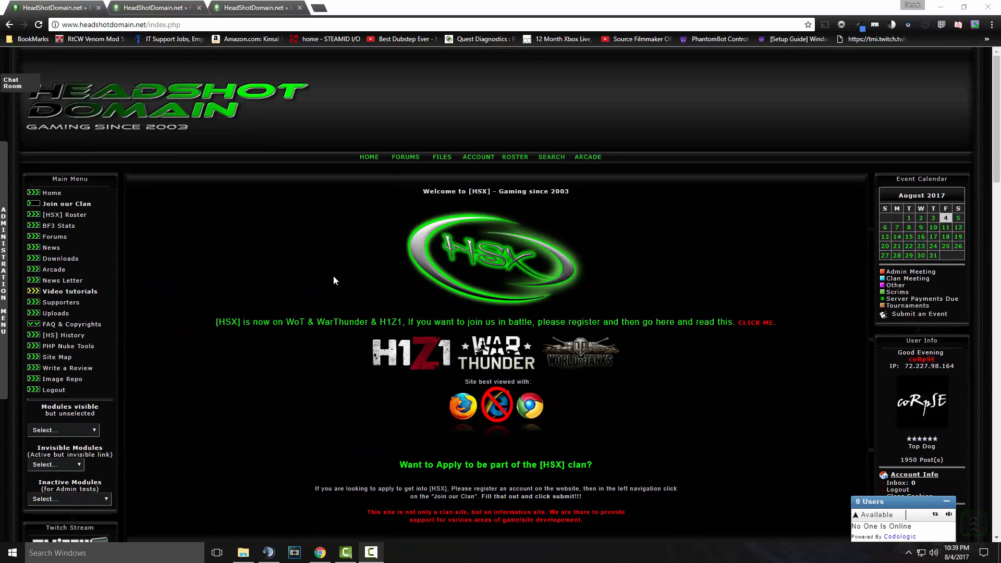
# - Open the site's forums and look over the recent topics and the forum index
pyautogui.click(406, 157)
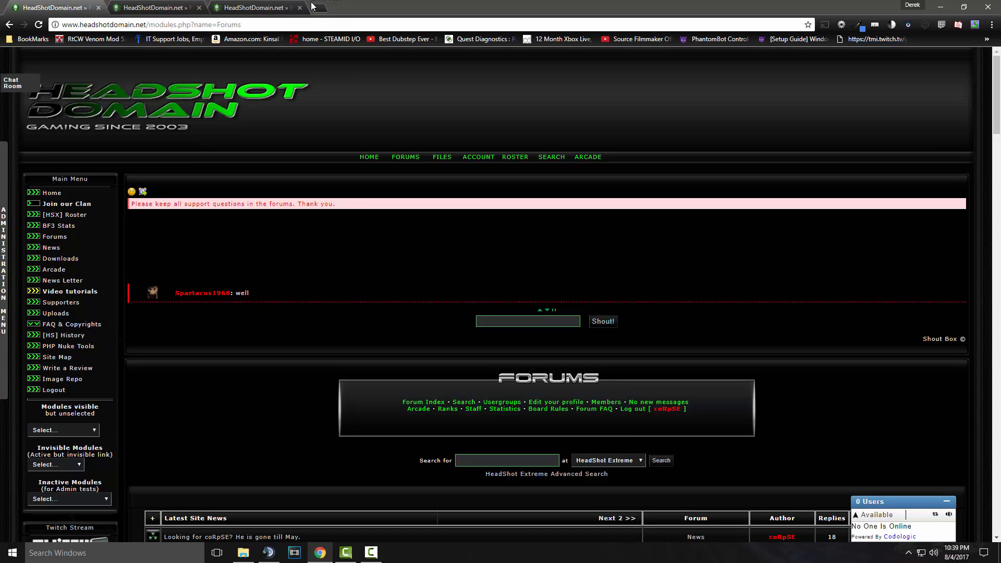
pyautogui.click(258, 7)
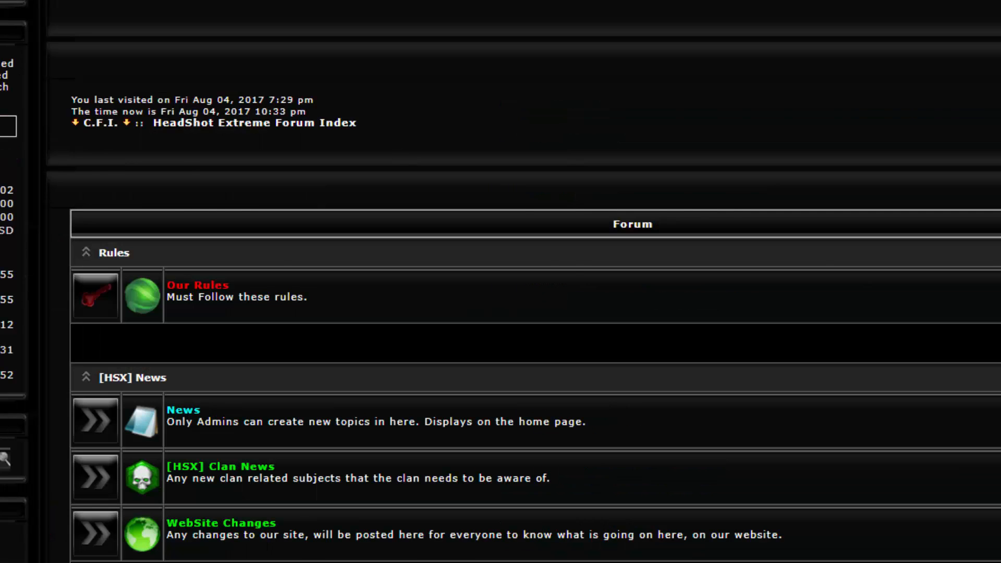
pyautogui.scroll(-10, 500, 282)
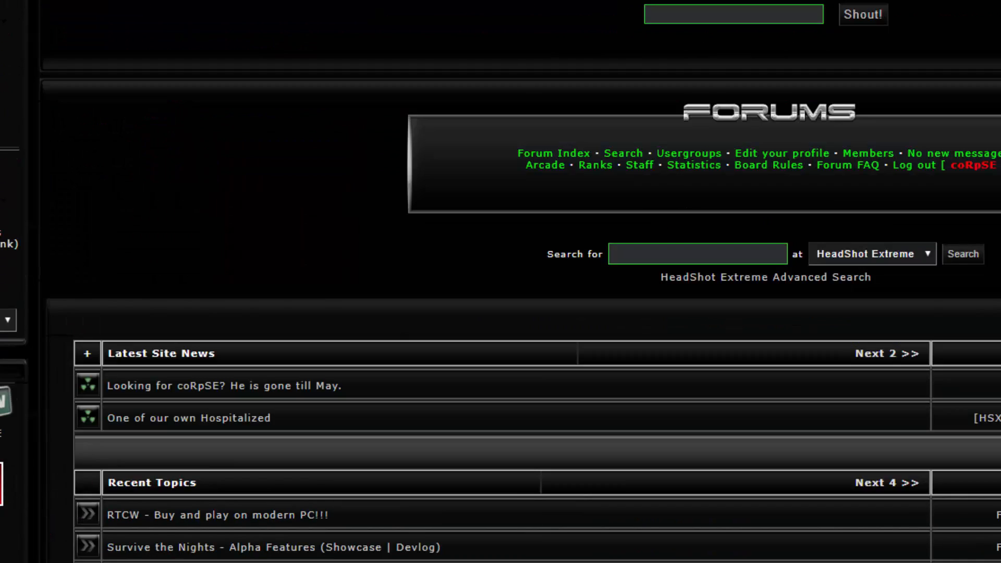
pyautogui.scroll(-3, 501, 282)
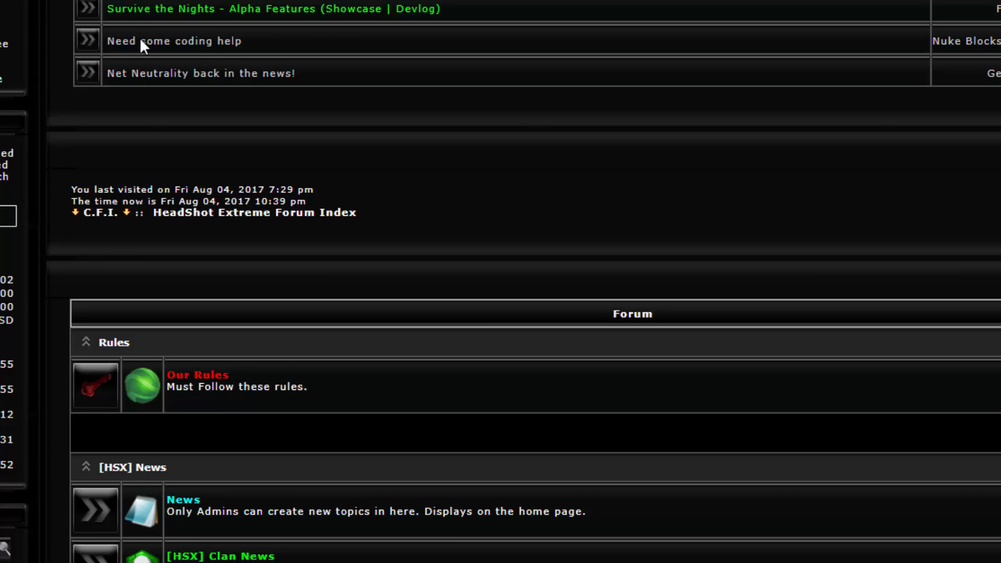
pyautogui.scroll(4, 141, 41)
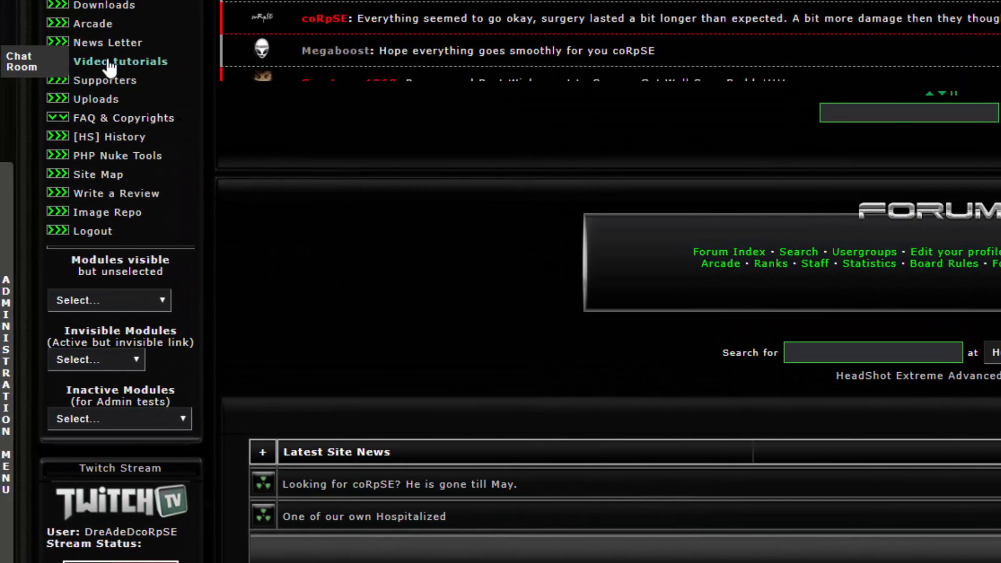
# - Open the site's Downloads page in a new tab and switch to it
pyautogui.scroll(3, 110, 66)
pyautogui.rightClick(121, 186)
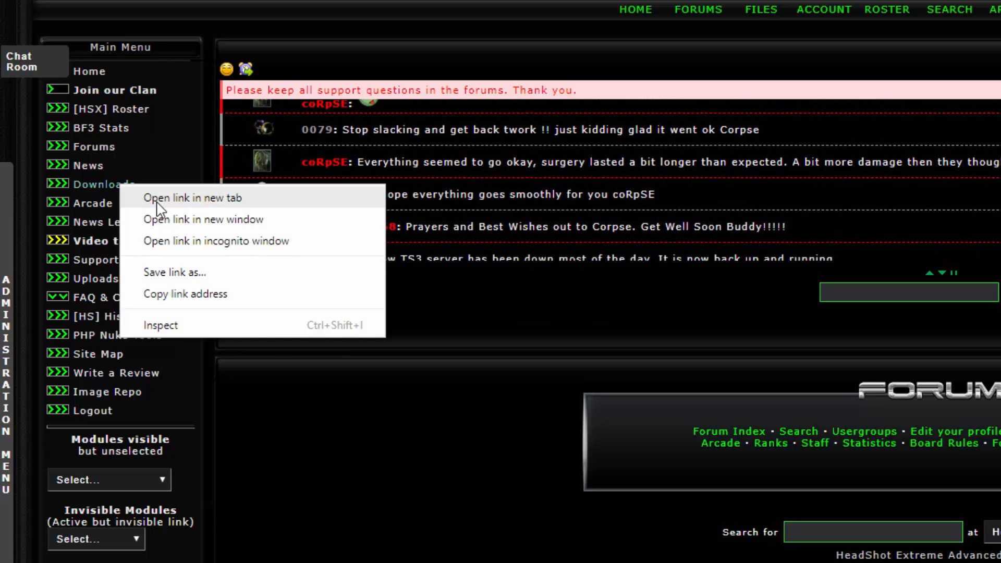
pyautogui.click(157, 203)
pyautogui.click(235, 1)
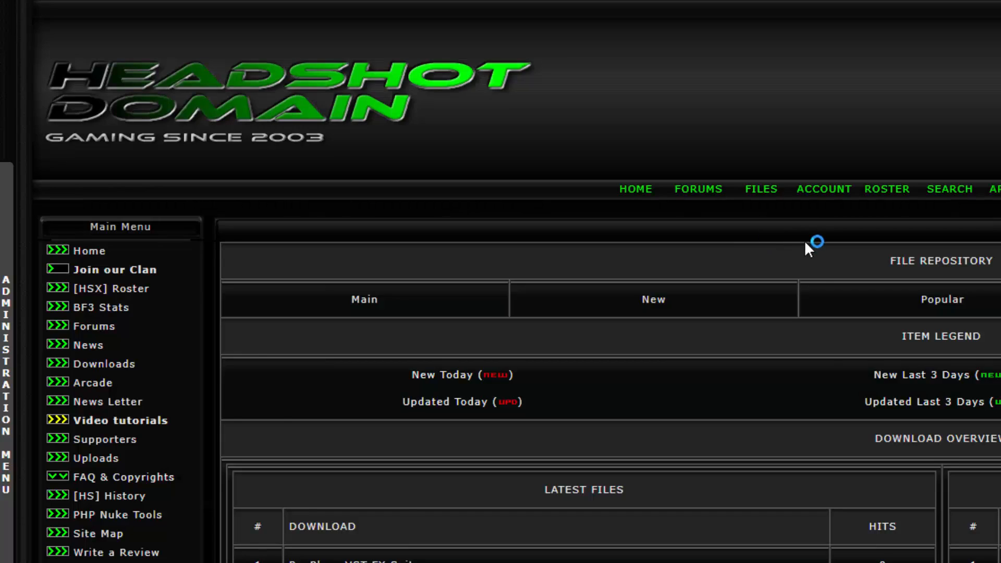
# - Open the Nuke Evolution Blocks / Modules download category and look through its listed files
pyautogui.scroll(-9, 818, 265)
pyautogui.scroll(2, 824, 263)
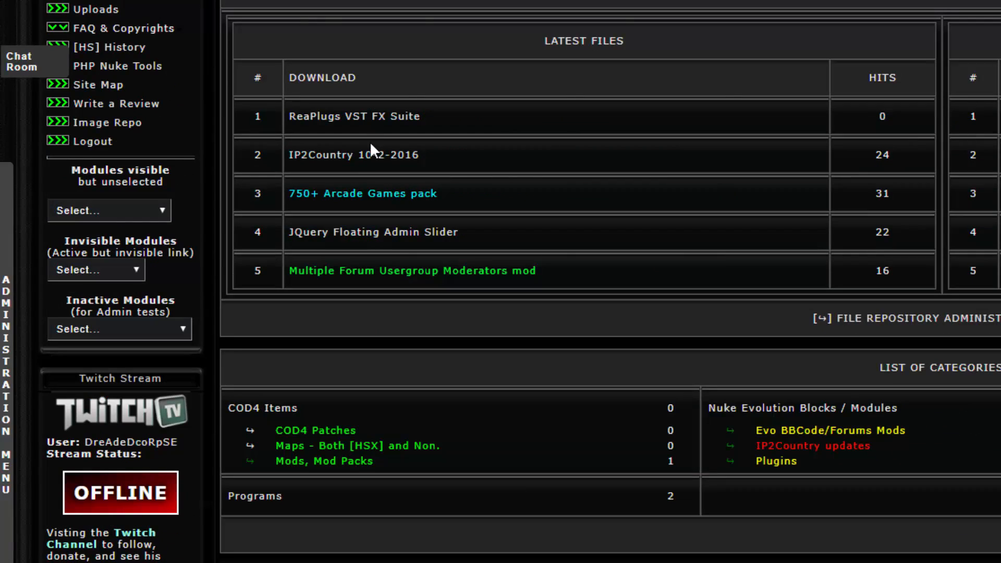
pyautogui.scroll(-6, 650, 266)
pyautogui.scroll(6, 657, 287)
pyautogui.click(827, 406)
pyautogui.scroll(-15, 737, 359)
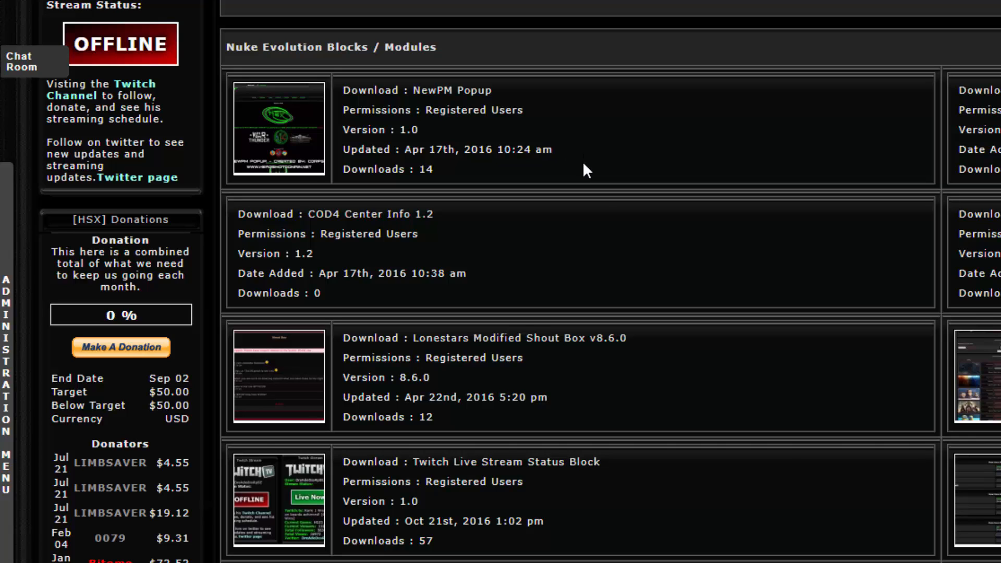
pyautogui.scroll(-3, 583, 165)
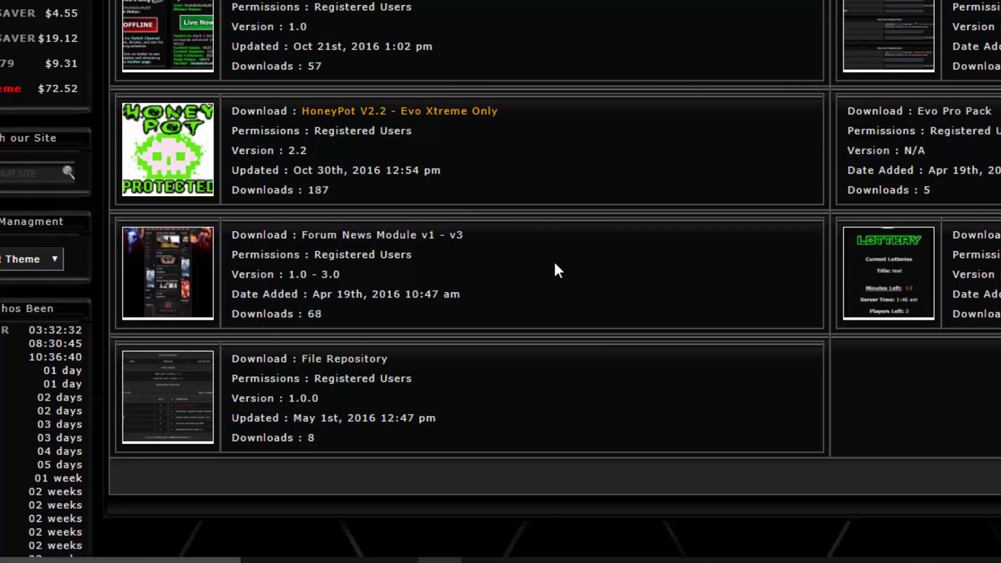
pyautogui.scroll(20, 520, 258)
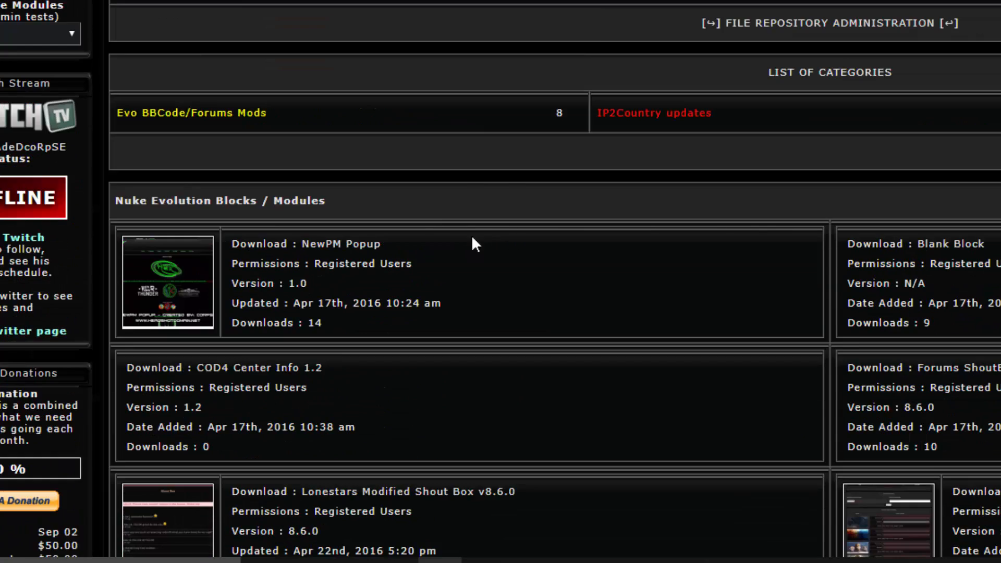
# - Open the News forum from the forum index and start a new topic in it
pyautogui.scroll(-3, 553, 282)
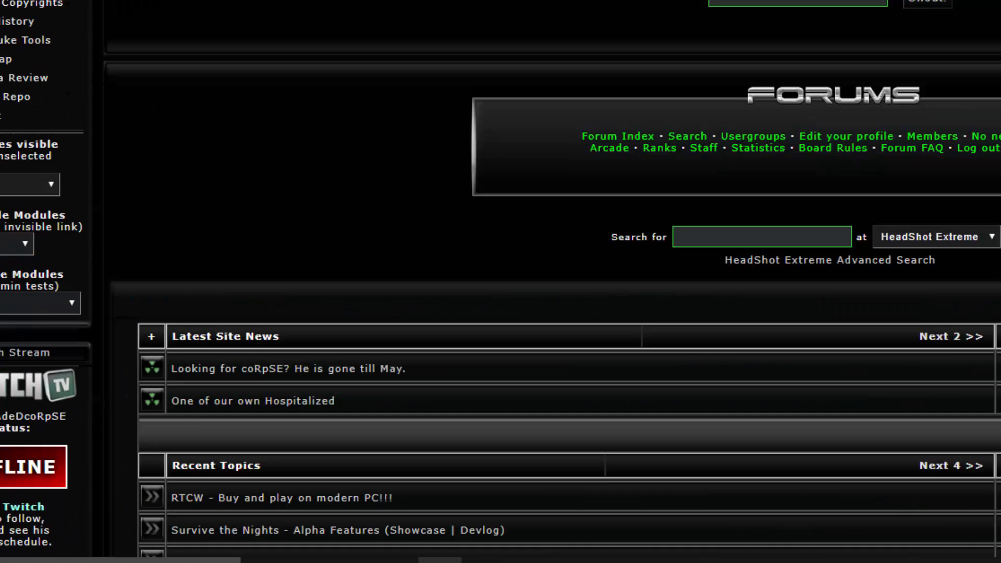
pyautogui.scroll(-15, 552, 282)
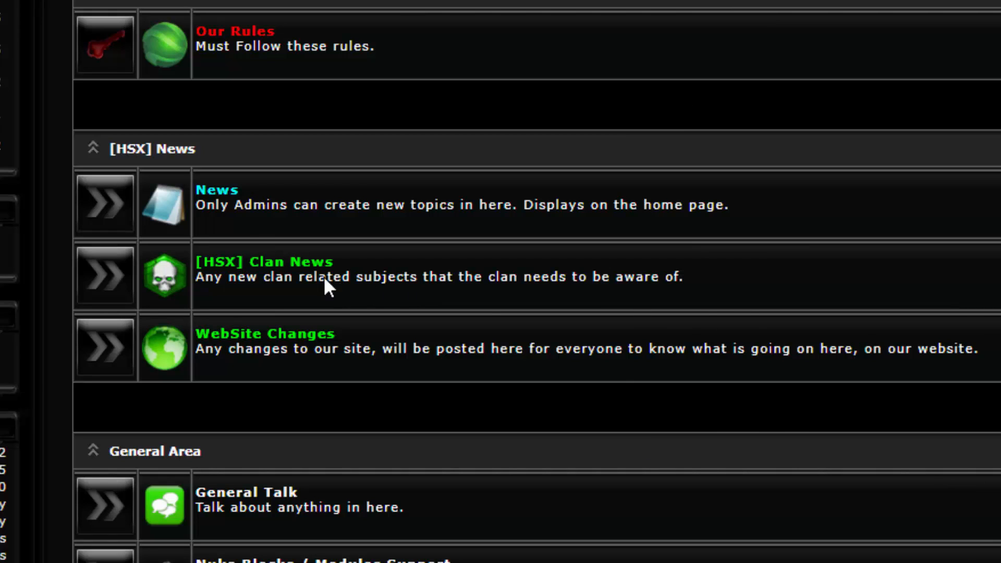
pyautogui.click(227, 197)
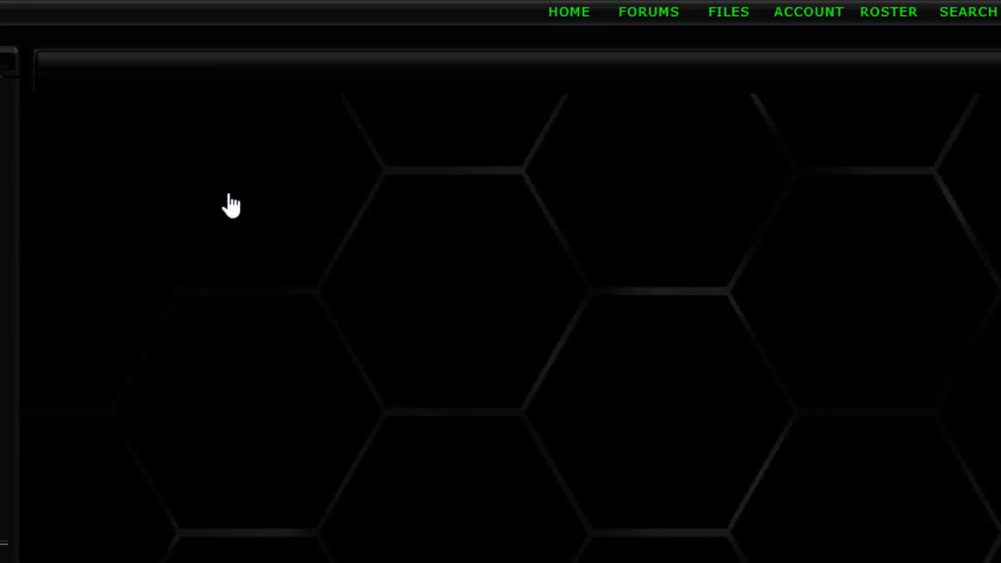
pyautogui.scroll(-5, 261, 199)
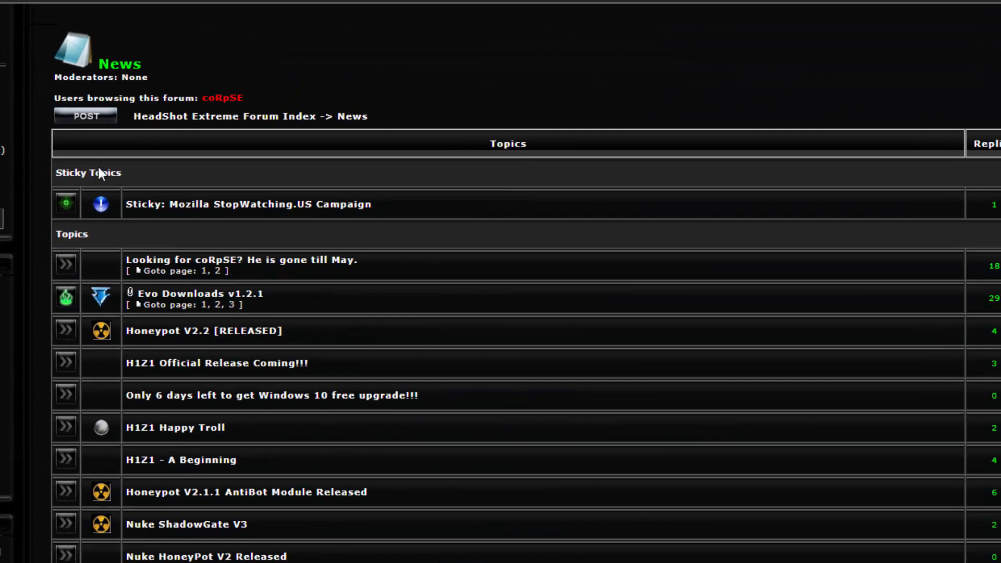
pyautogui.click(85, 116)
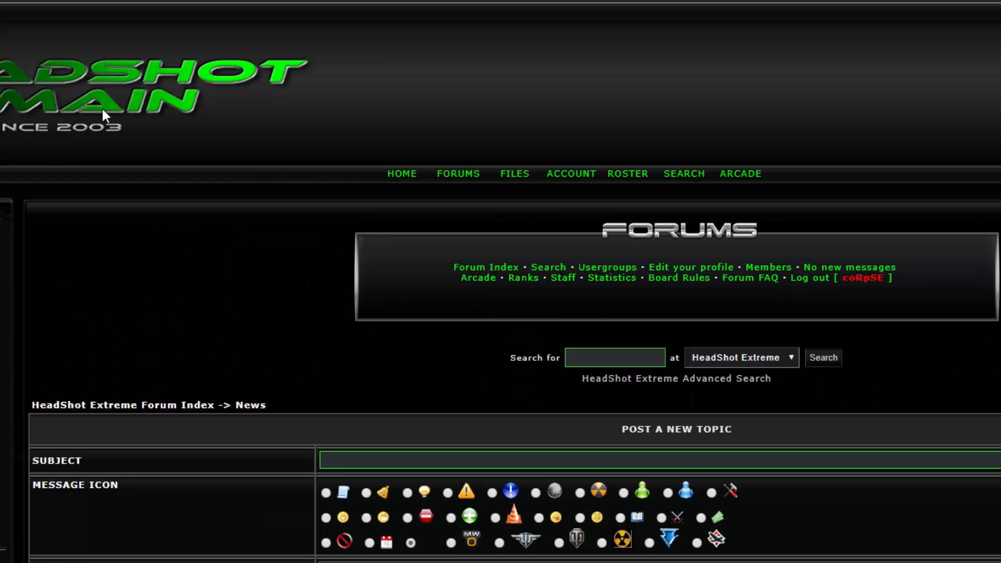
pyautogui.scroll(-5, 214, 110)
pyautogui.scroll(-2, 280, 168)
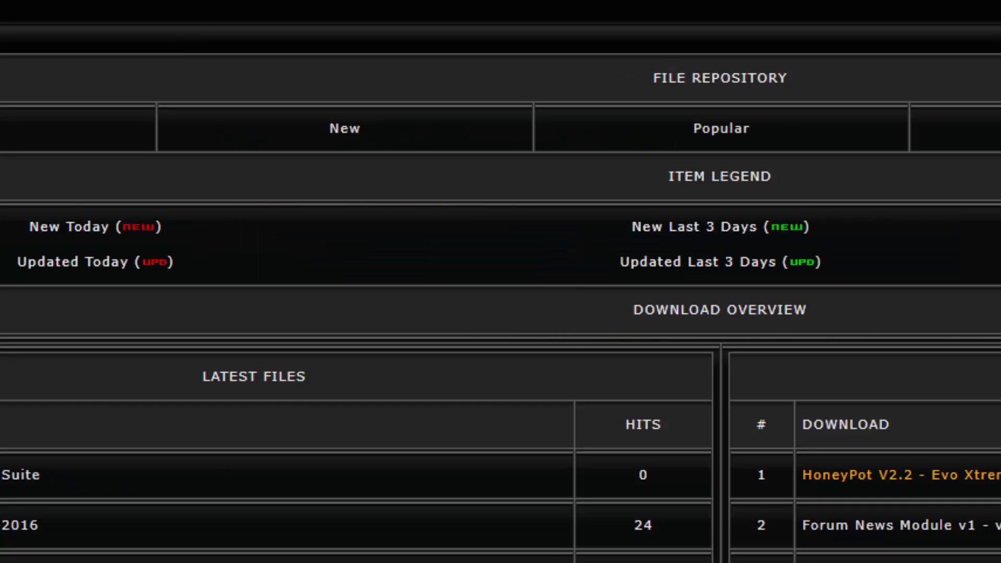
# - Open the Evo BBCode/Forums Mods category in the File Repository and look through its downloads
pyautogui.scroll(-4, 501, 282)
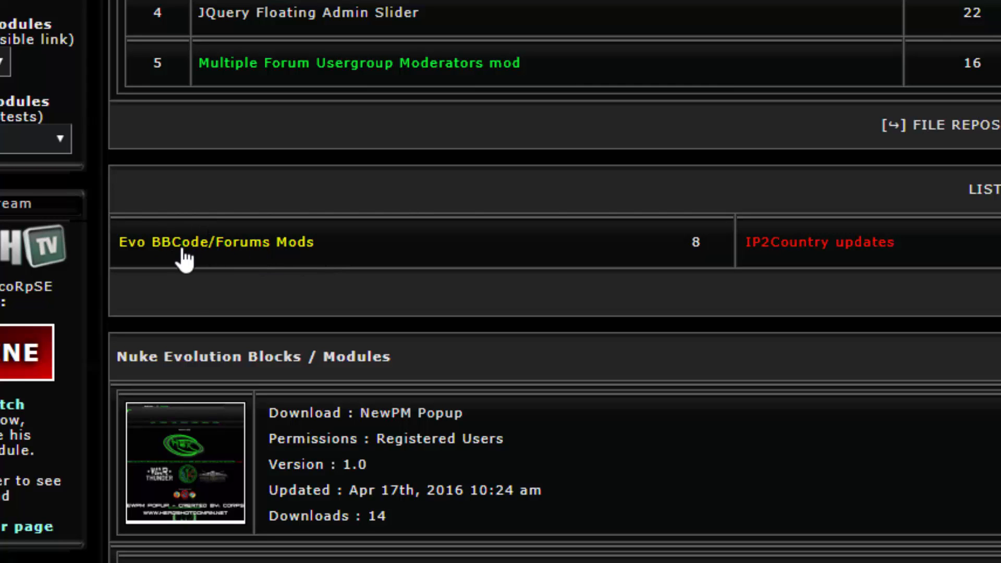
pyautogui.click(223, 249)
pyautogui.scroll(-5, 547, 274)
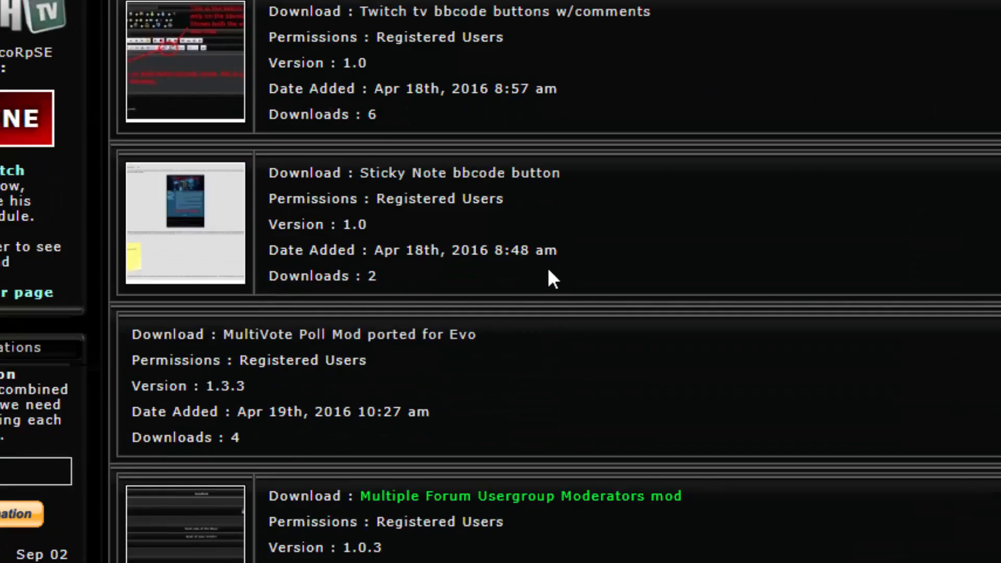
pyautogui.scroll(-2, 549, 270)
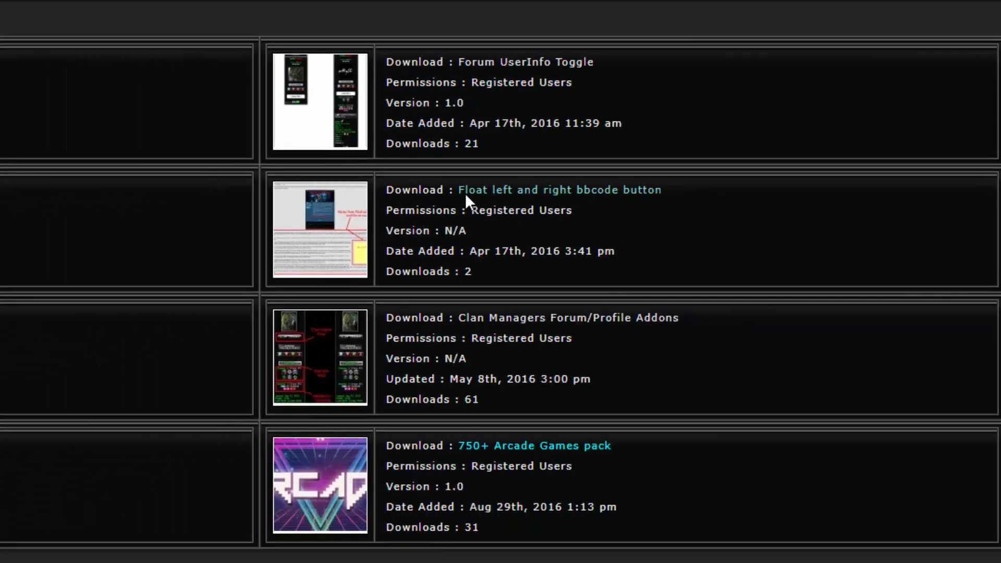
# - Open the Float left and right bbcode button download page, then view its enlarged preview image and close it
pyautogui.click(337, 219)
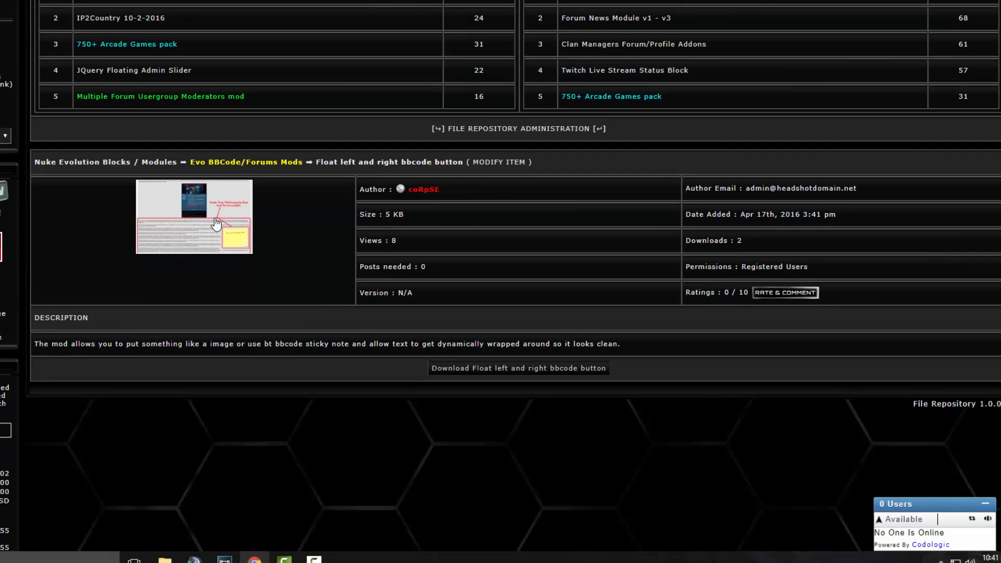
pyautogui.click(216, 224)
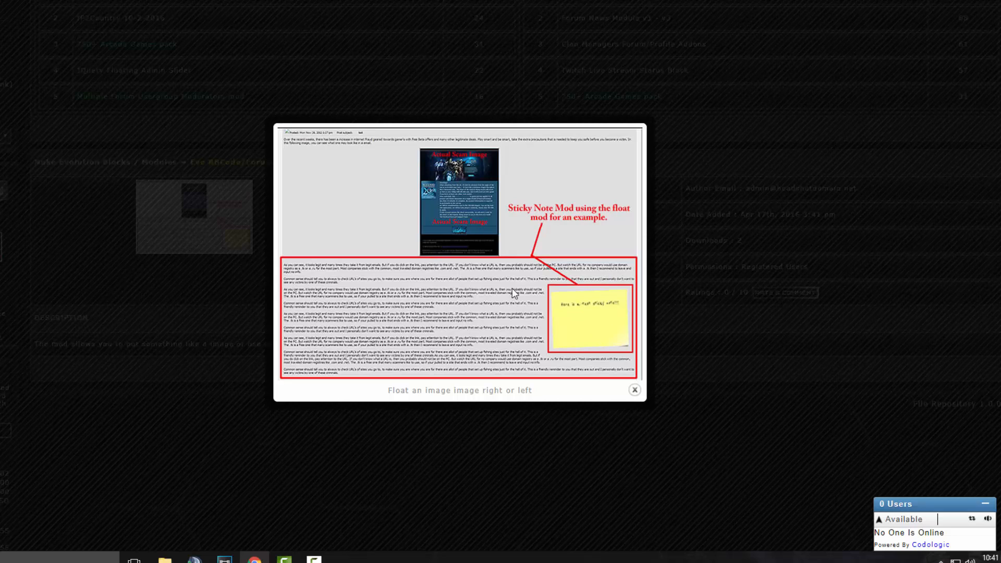
pyautogui.click(636, 391)
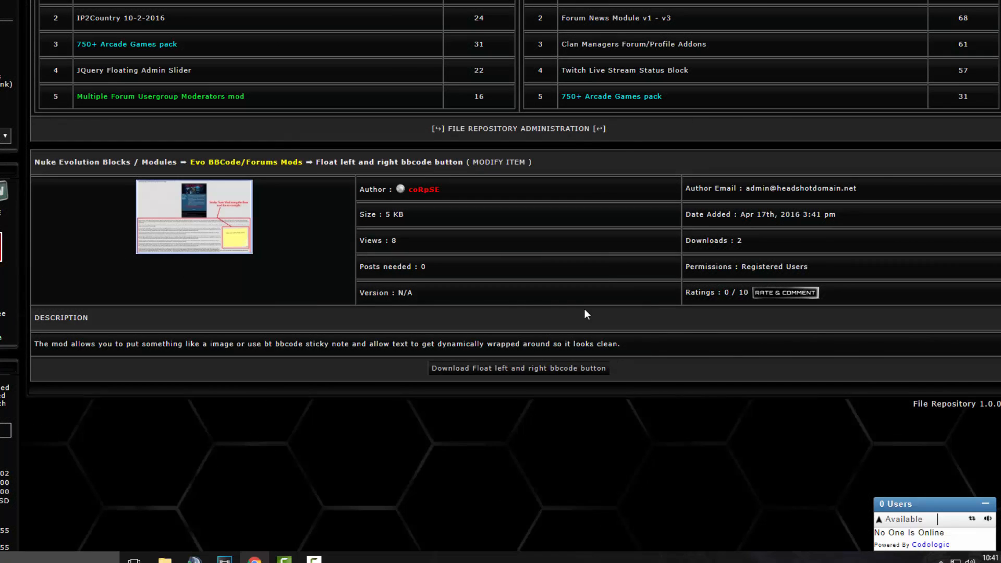
pyautogui.scroll(5, 507, 226)
# - Copy the BBCode of the red eagle logo image, cJKJLAHdn3.png, from the Image Repository
pyautogui.hotkey('ctrl', 'Tab')
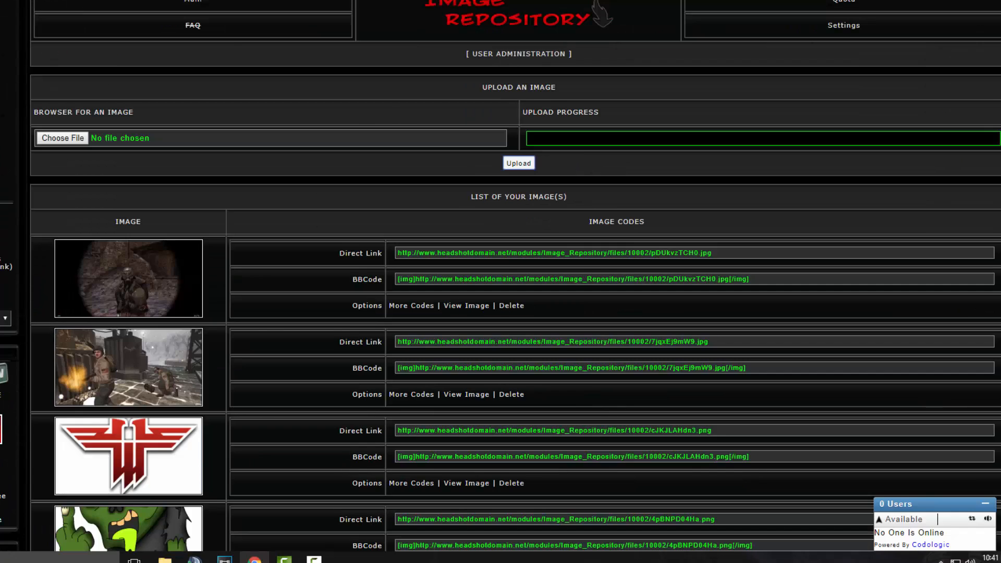
pyautogui.hotkey('ctrl', 'shift', 'Tab')
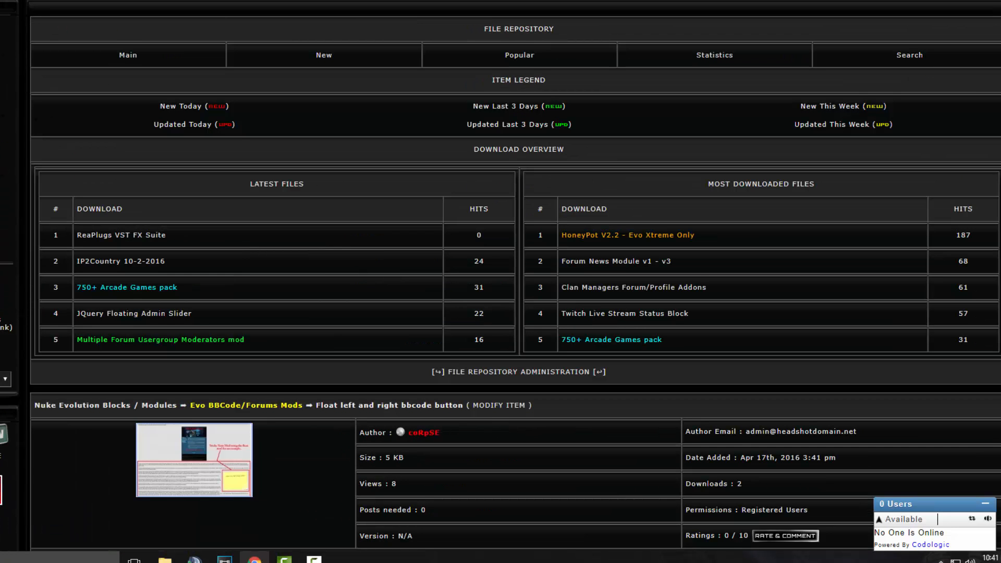
pyautogui.hotkey('ctrl', 'Tab')
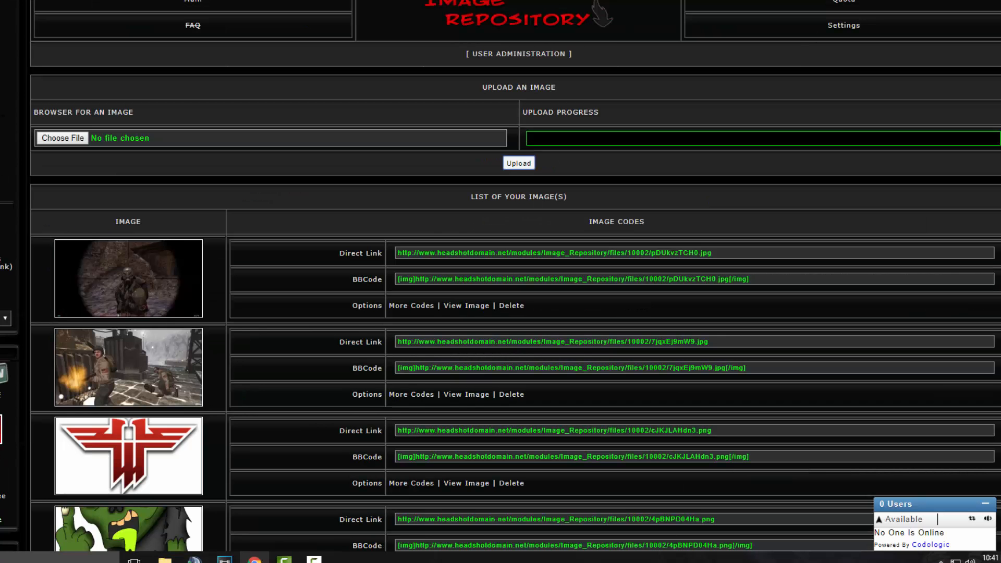
pyautogui.rightClick(637, 455)
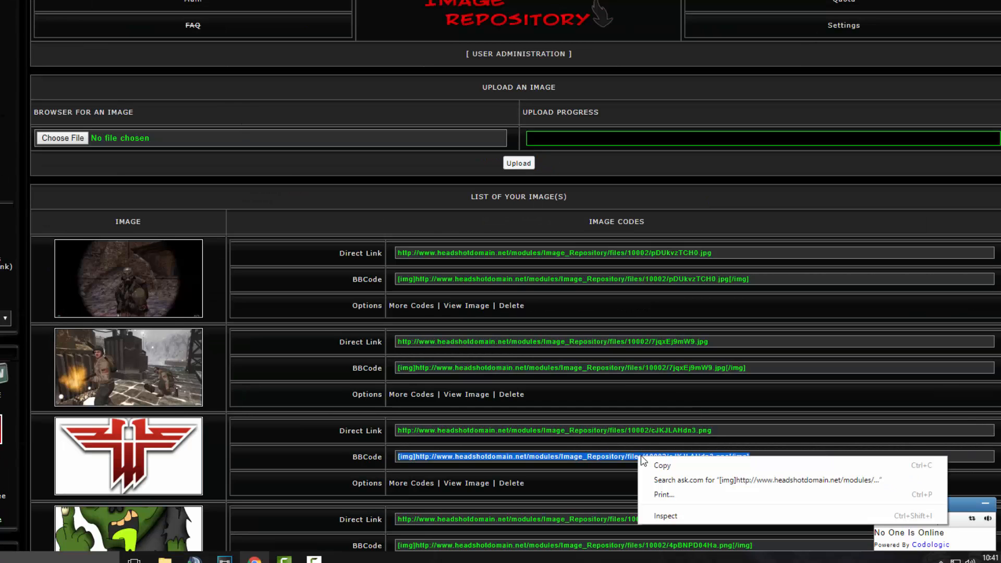
pyautogui.click(669, 465)
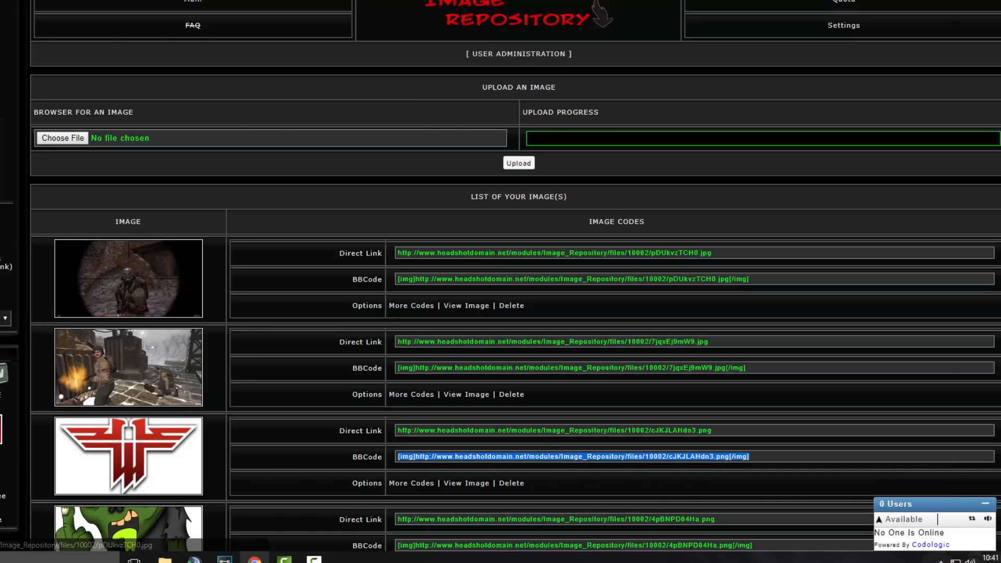
# - Return to the new News topic and enter the subject "Should we bring back HS in RTCW? Free MP Game!!!"
pyautogui.hotkey('ctrl', 'Tab')
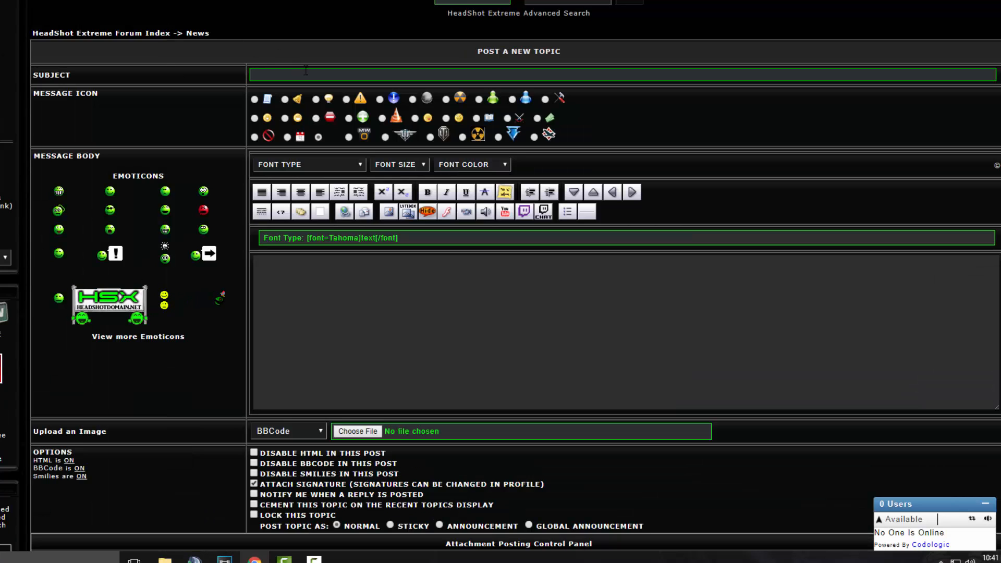
pyautogui.click(326, 72)
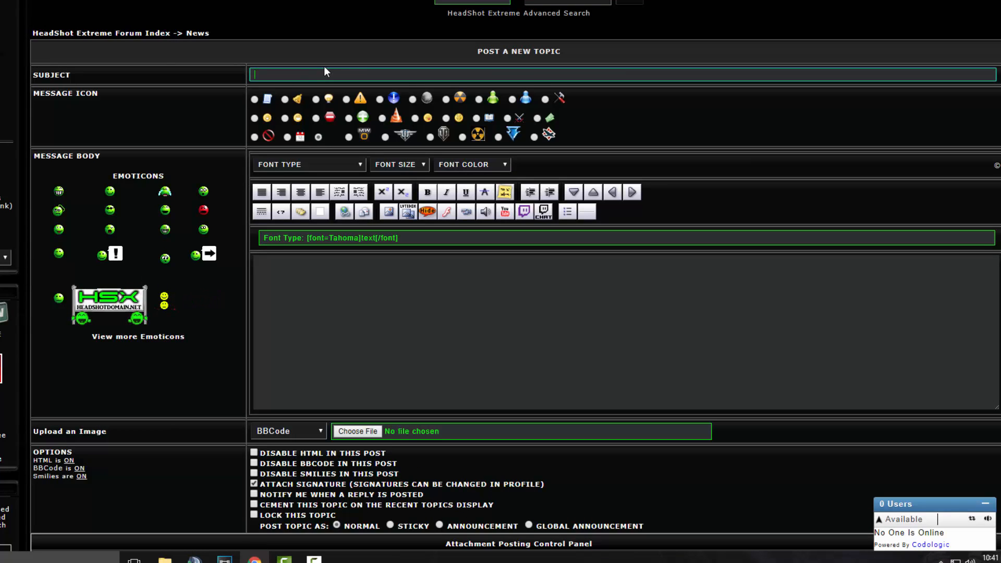
pyautogui.write('Should w')
pyautogui.write('e cre')
pyautogui.write('bring')
pyautogui.write(' back HS')
pyautogui.write(' in R')
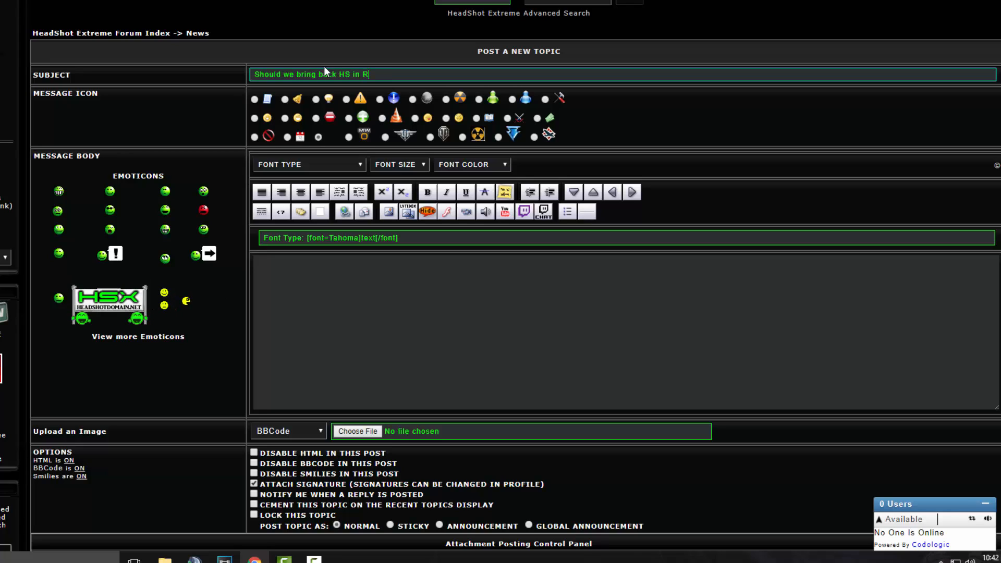
pyautogui.write('TCW? Free')
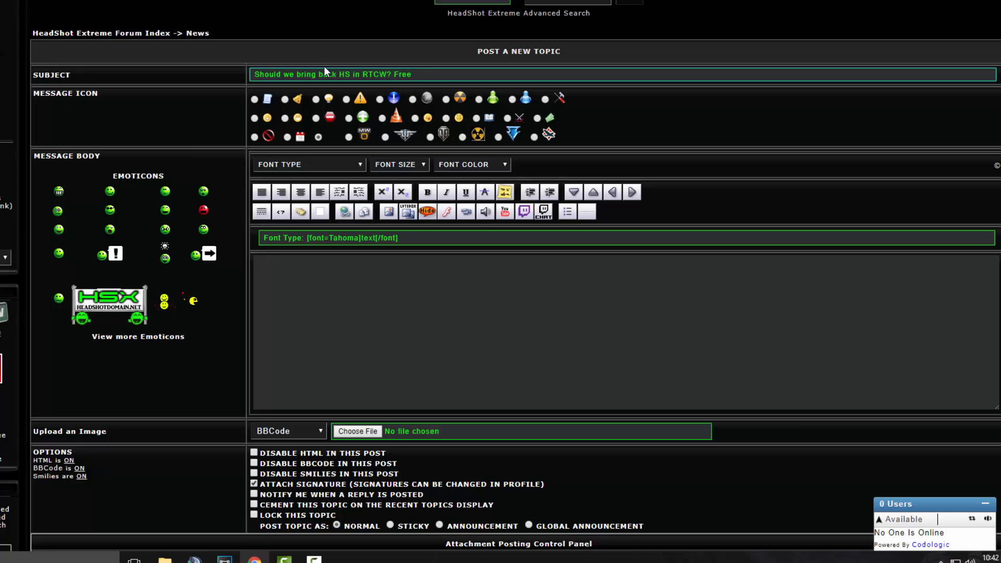
pyautogui.write(' MP Game')
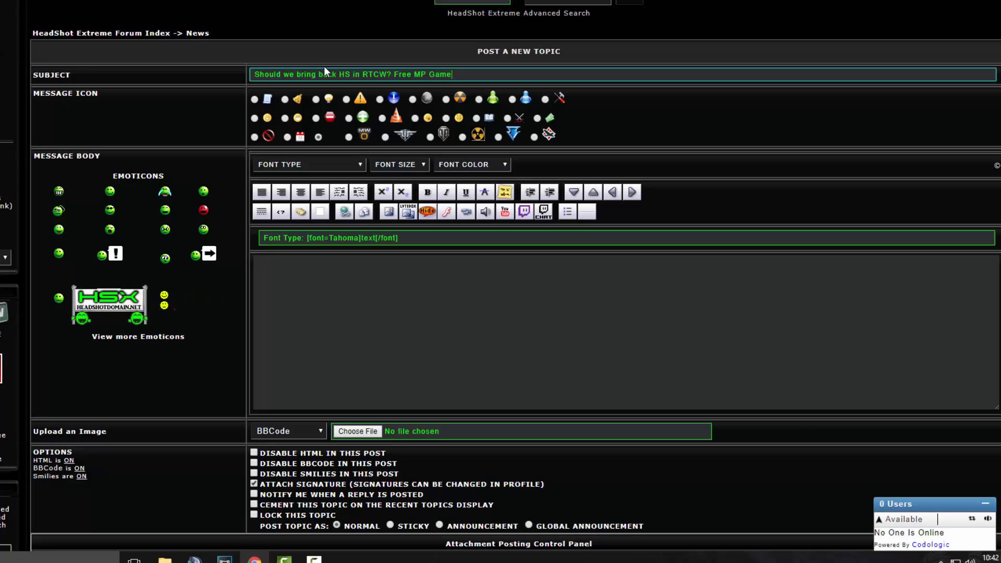
pyautogui.write('!!!')
# - Insert the copied BBCode of cJKJLAHdn3.png into the message body and center it with align tags
pyautogui.click(363, 276)
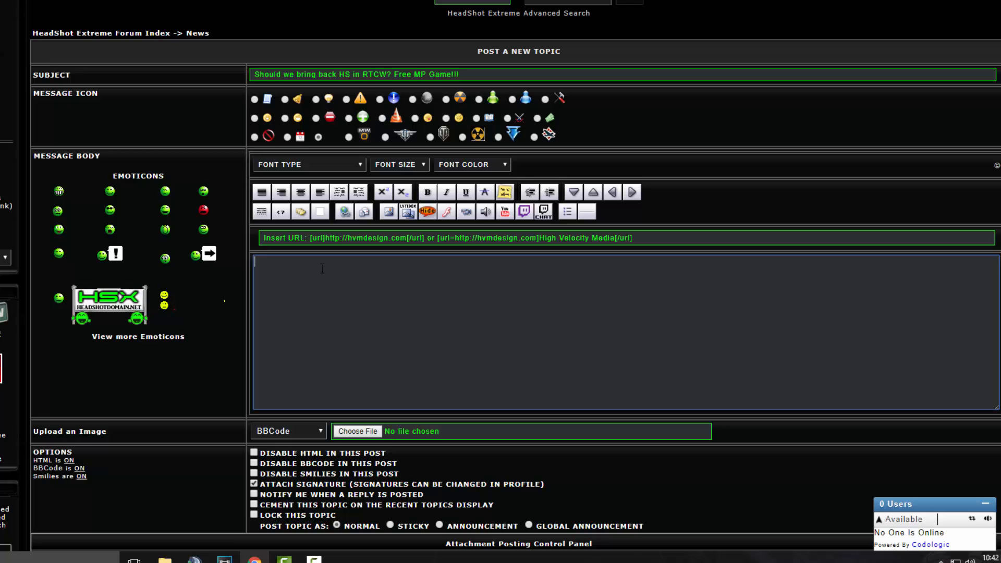
pyautogui.write('[img]http://www.headshotdomain.net/modules/Image_Repository/files/10002/cJKJLAHdn3.png[/img]')
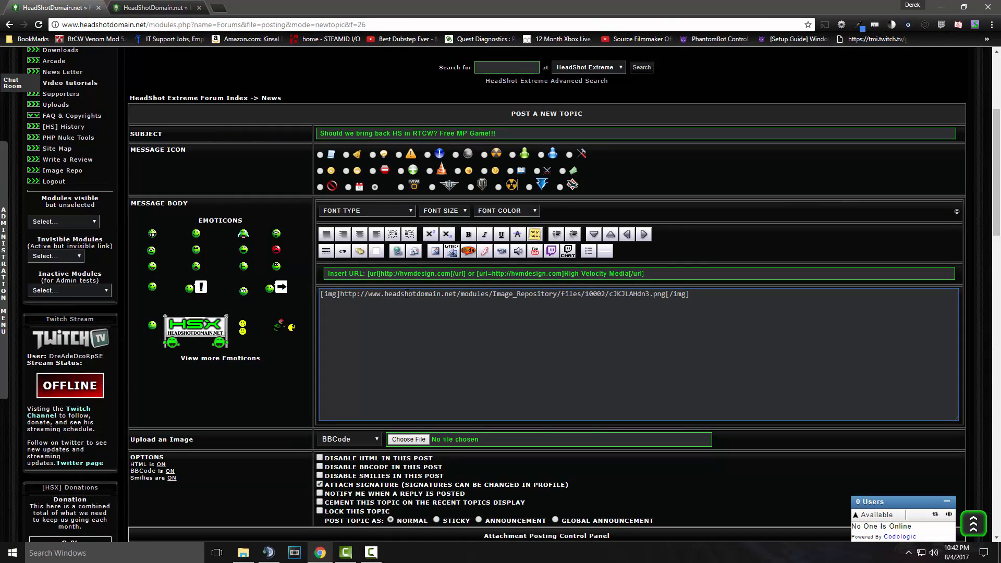
pyautogui.moveTo(716, 293); pyautogui.dragTo(320, 294)
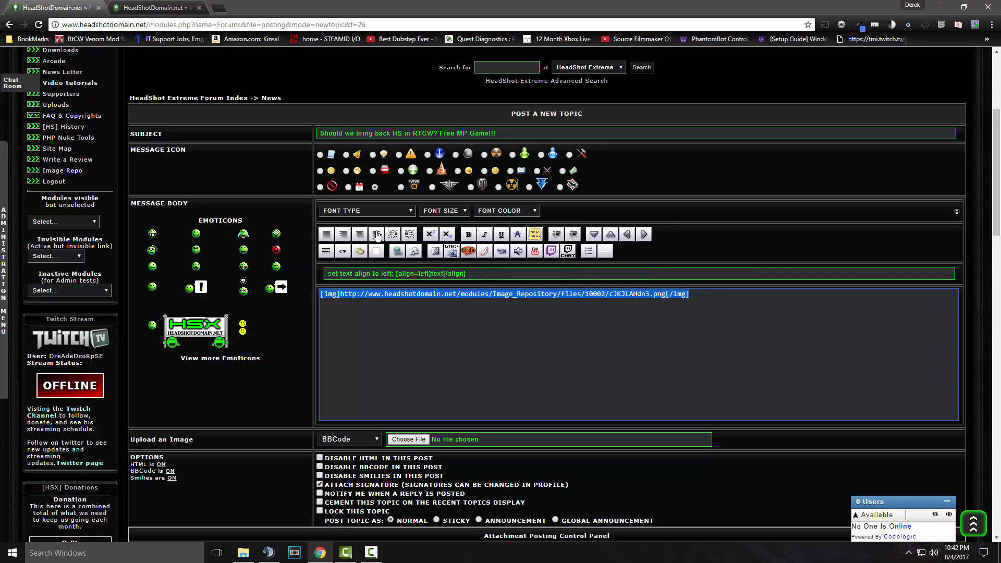
pyautogui.click(360, 236)
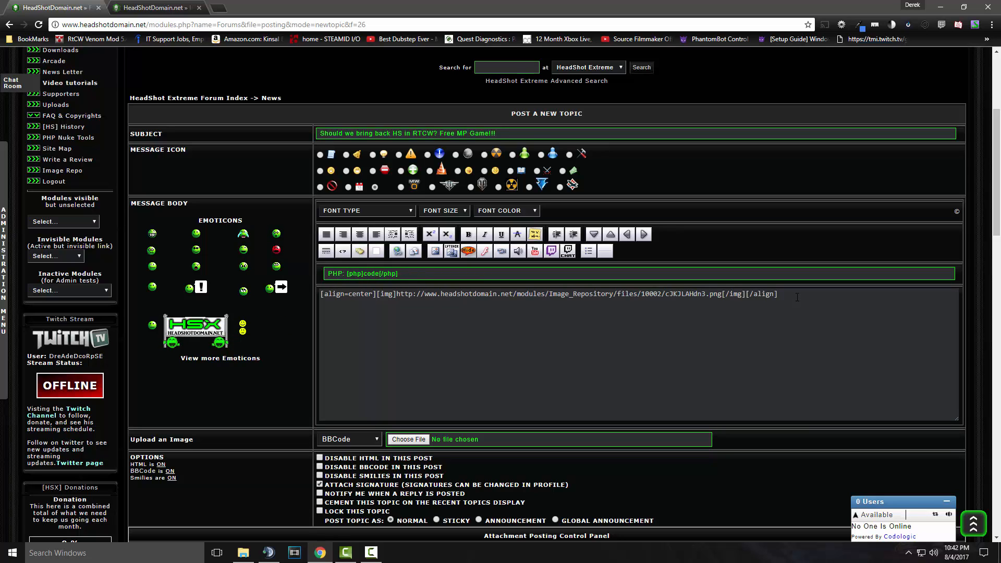
pyautogui.click(838, 314)
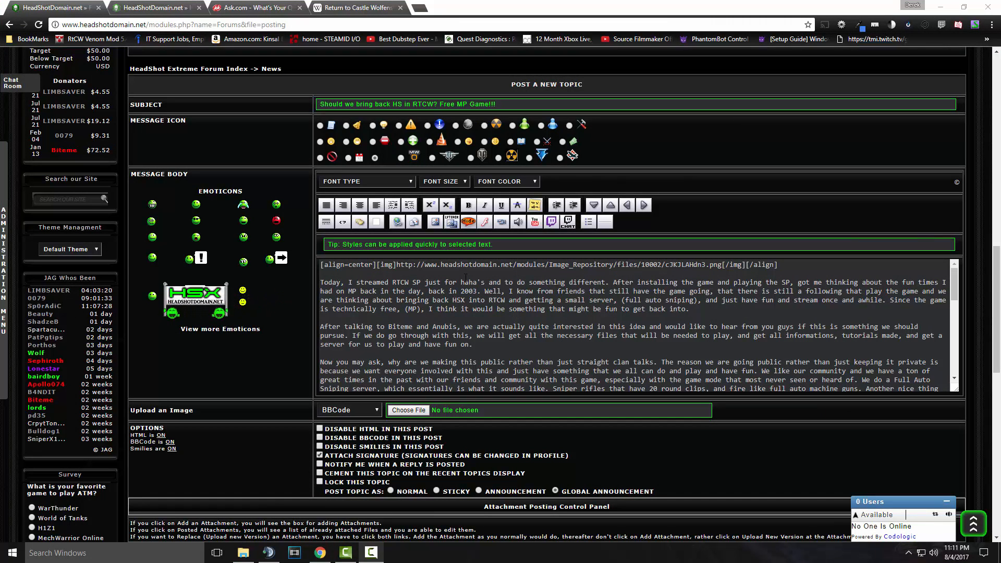
# - Review the whole message body, the post options set to global announcement, and the poll question and options
pyautogui.scroll(-10, 490, 283)
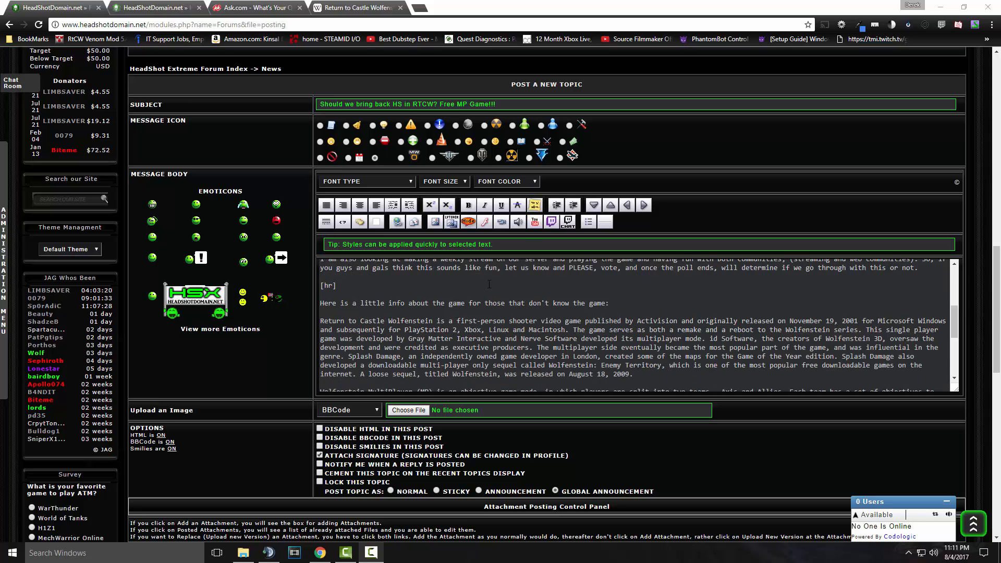
pyautogui.scroll(-1, 494, 292)
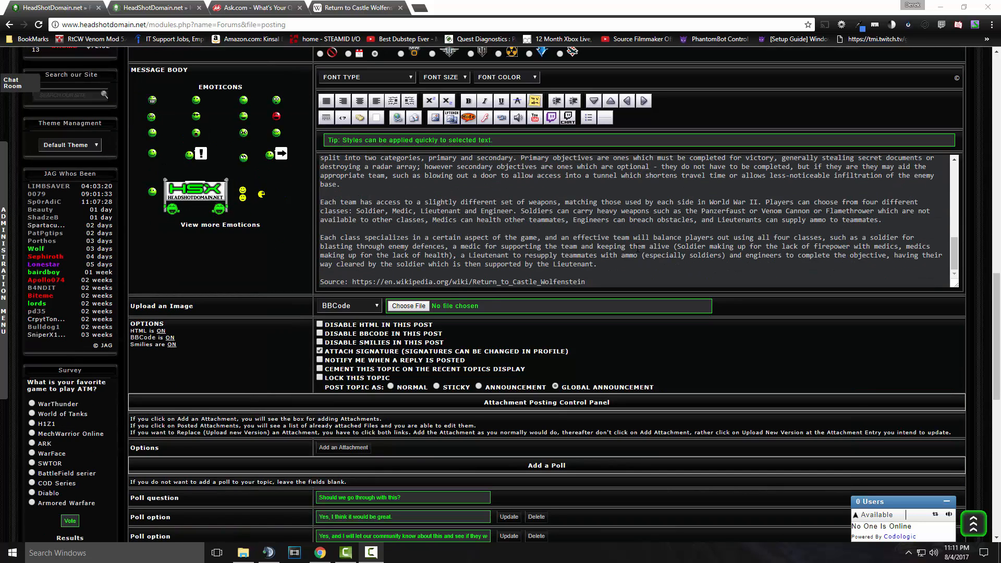
pyautogui.scroll(1, 618, 261)
pyautogui.scroll(2, 618, 260)
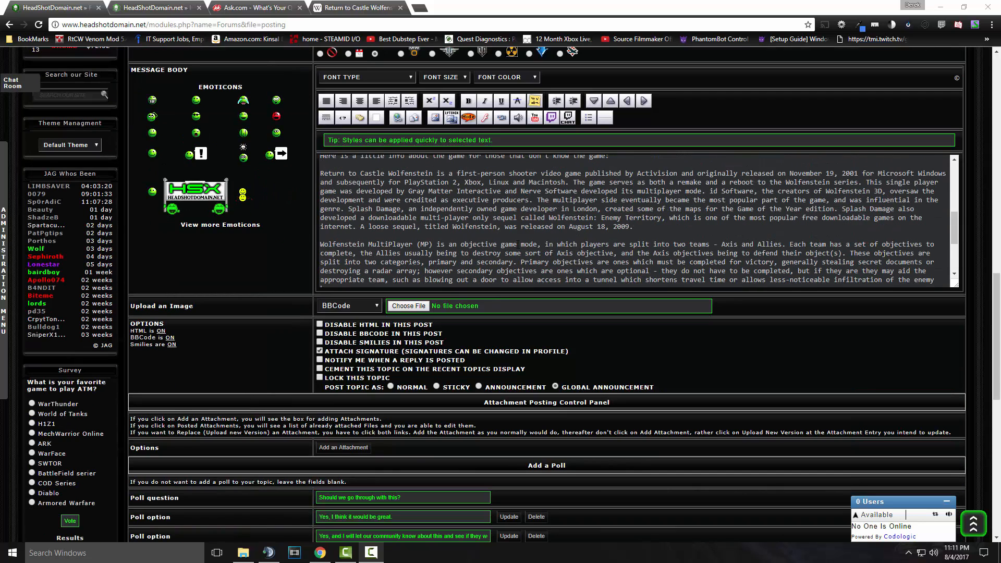
pyautogui.scroll(-2, 505, 244)
pyautogui.scroll(3, 505, 244)
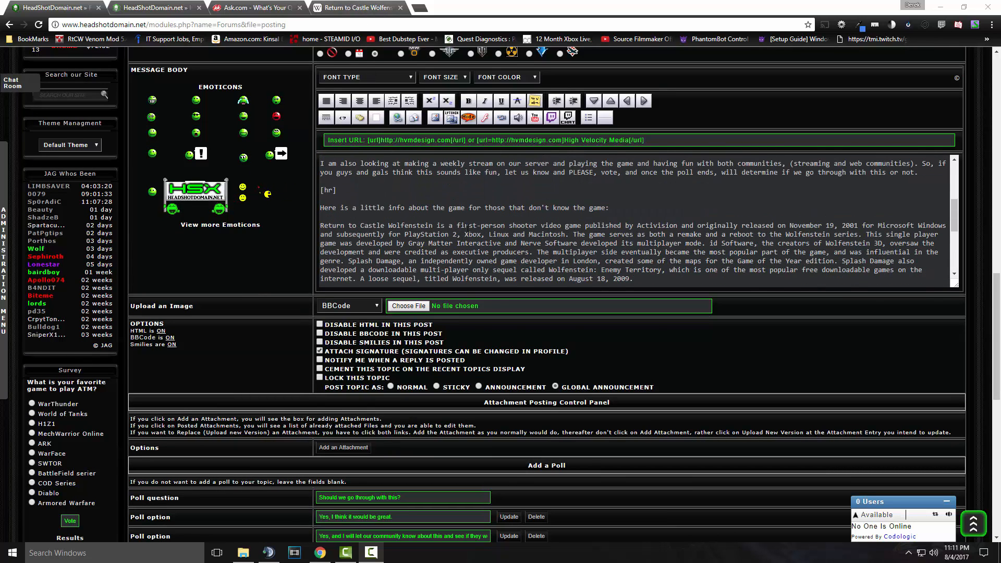
pyautogui.scroll(-6, 399, 176)
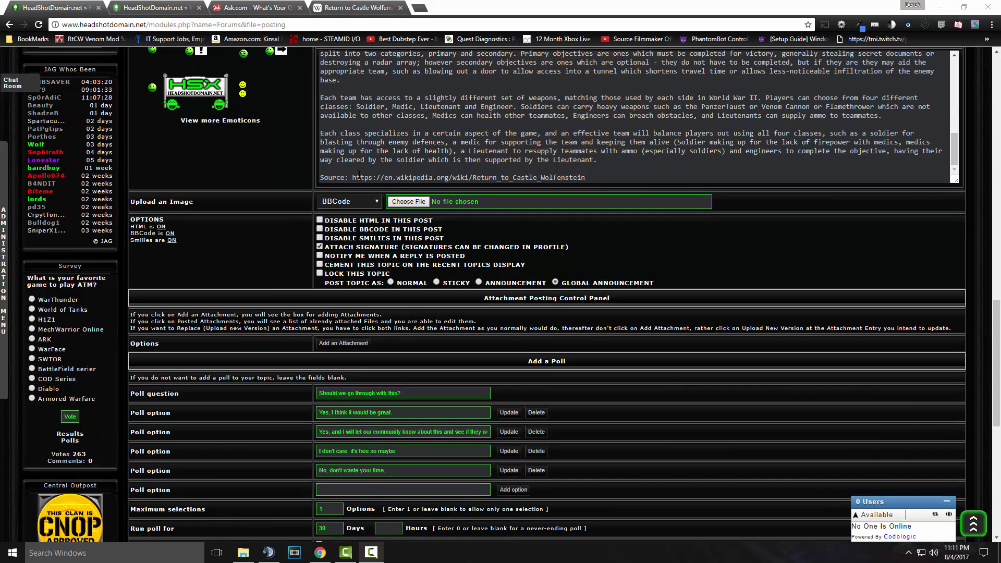
pyautogui.scroll(-1, 706, 265)
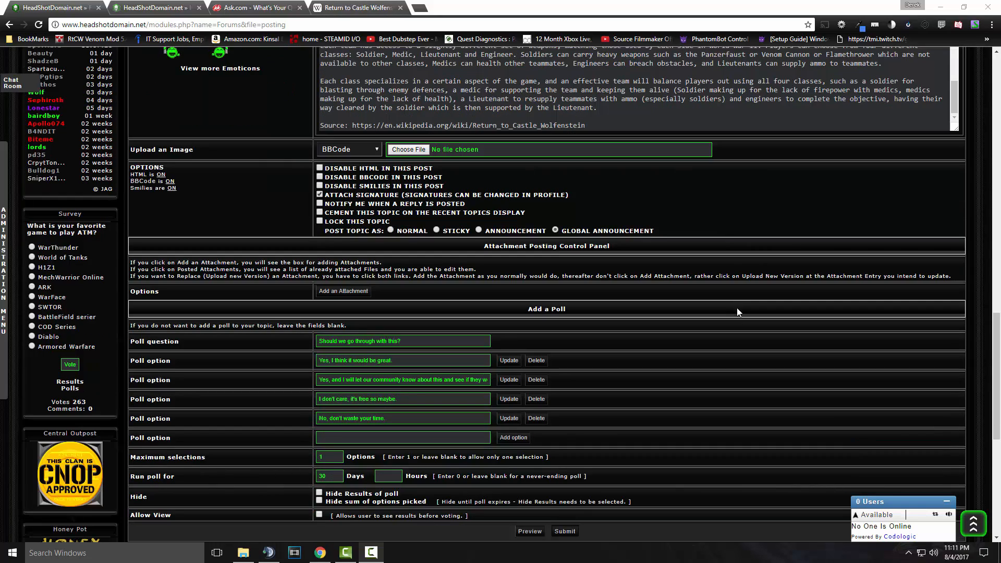
pyautogui.scroll(3, 685, 368)
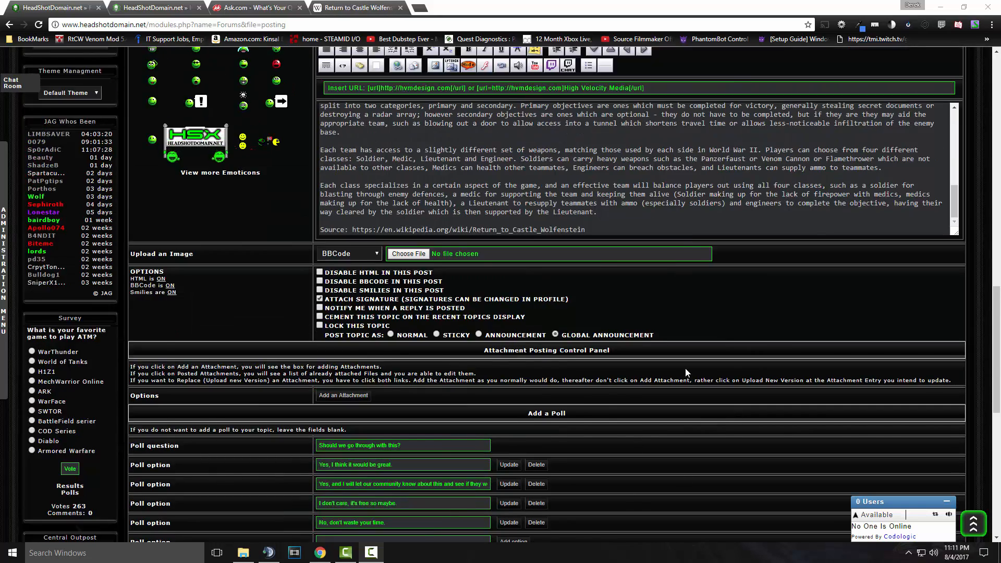
pyautogui.scroll(1, 529, 284)
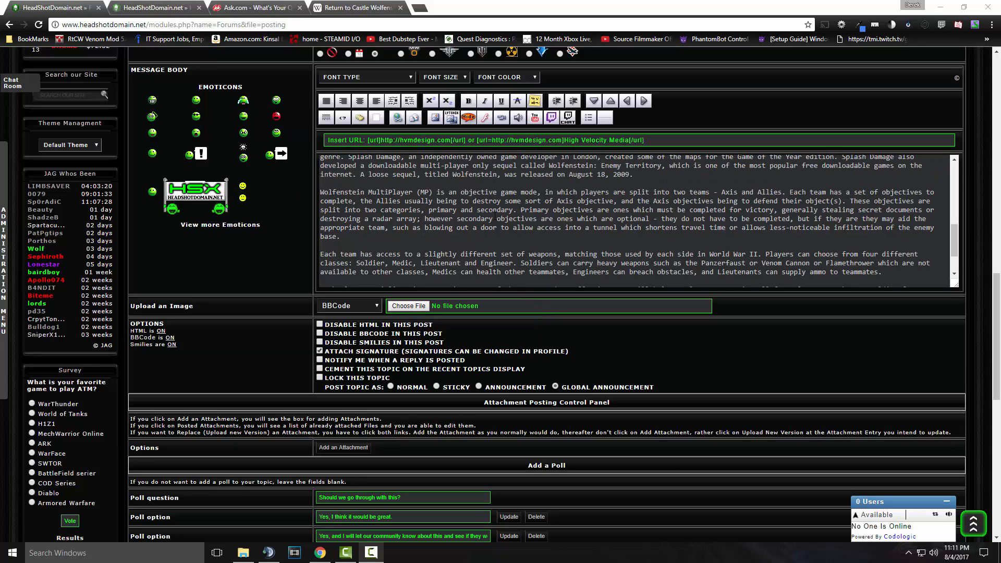
pyautogui.scroll(3, 549, 253)
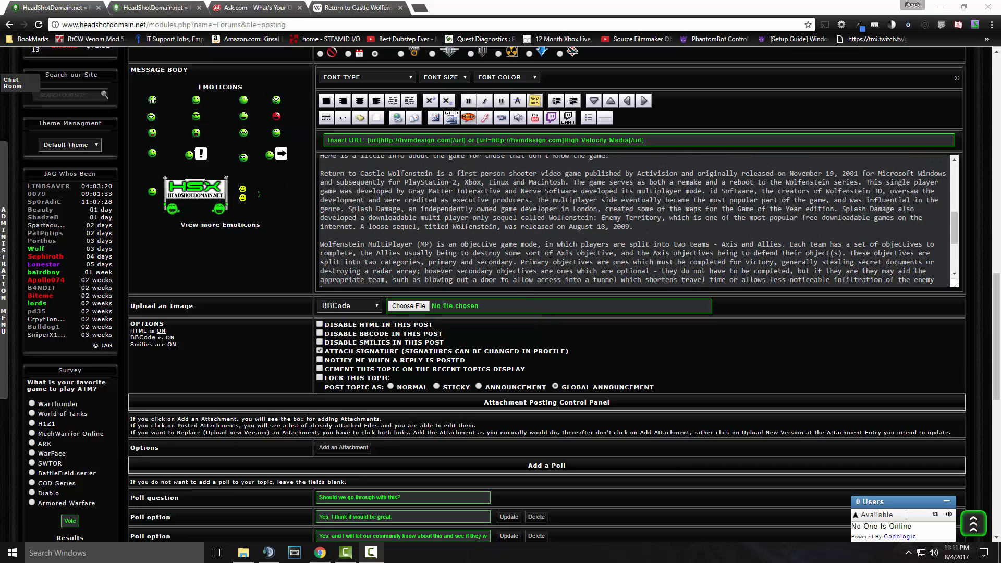
pyautogui.scroll(1, 548, 253)
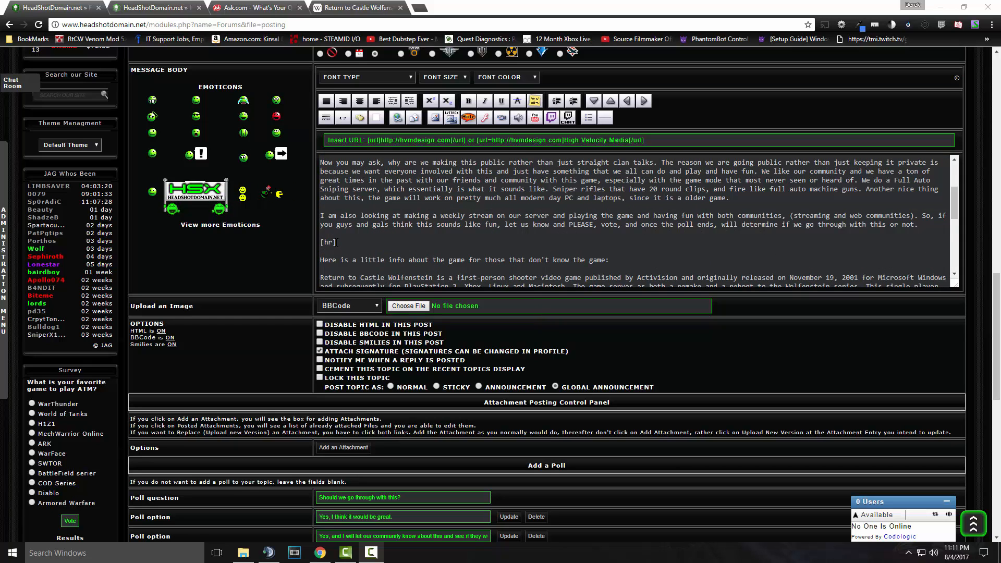
pyautogui.scroll(4, 384, 239)
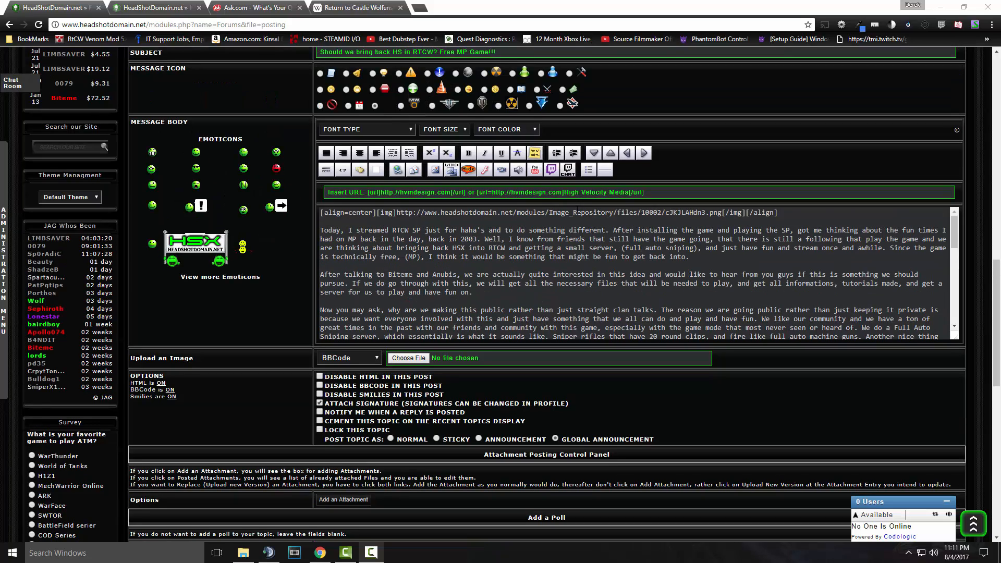
pyautogui.scroll(-6, 584, 255)
pyautogui.scroll(-10, 584, 255)
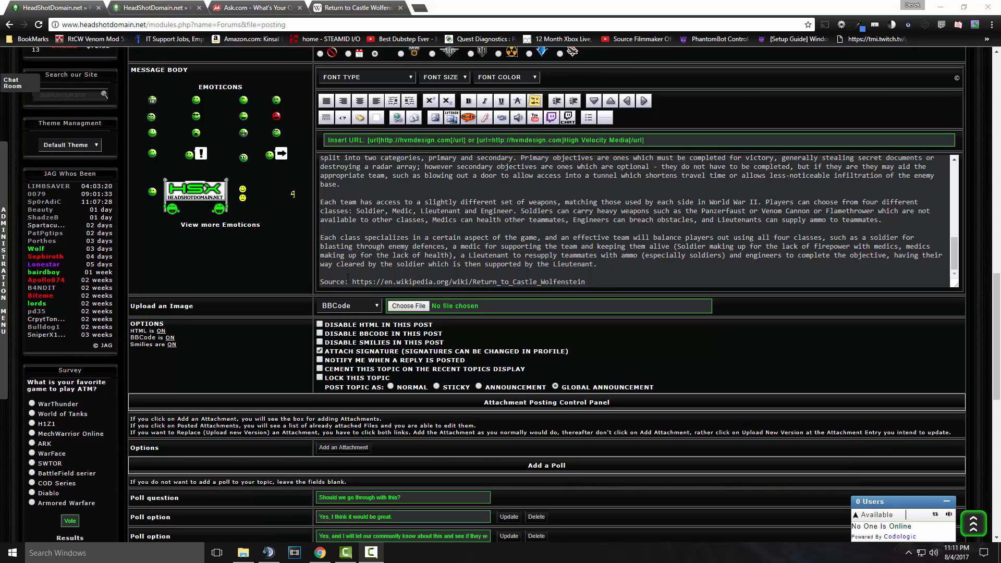
# - Make the "Source:" label before the Wikipedia link at the end of the message bold and violet
pyautogui.moveTo(348, 280); pyautogui.dragTo(320, 280)
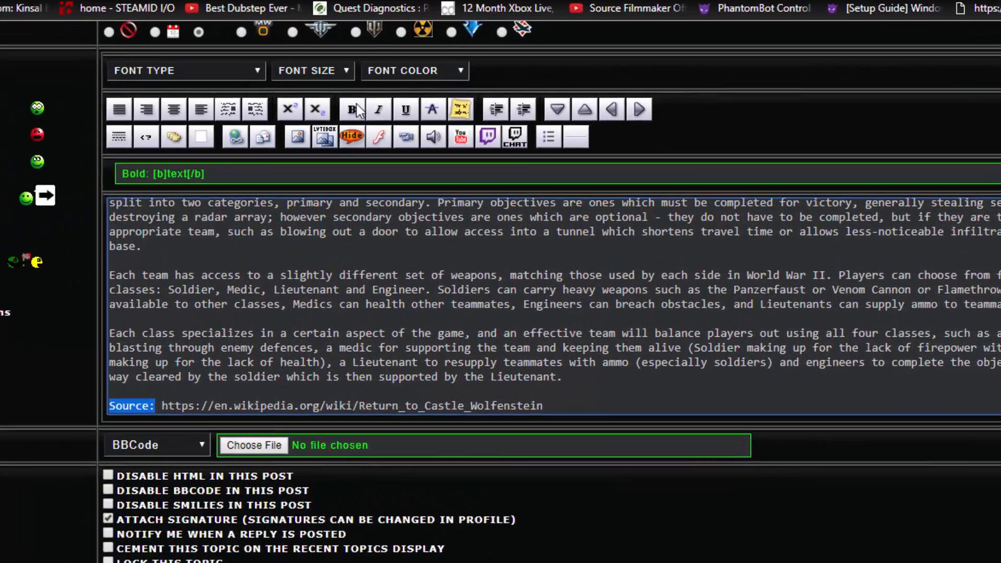
pyautogui.click(358, 111)
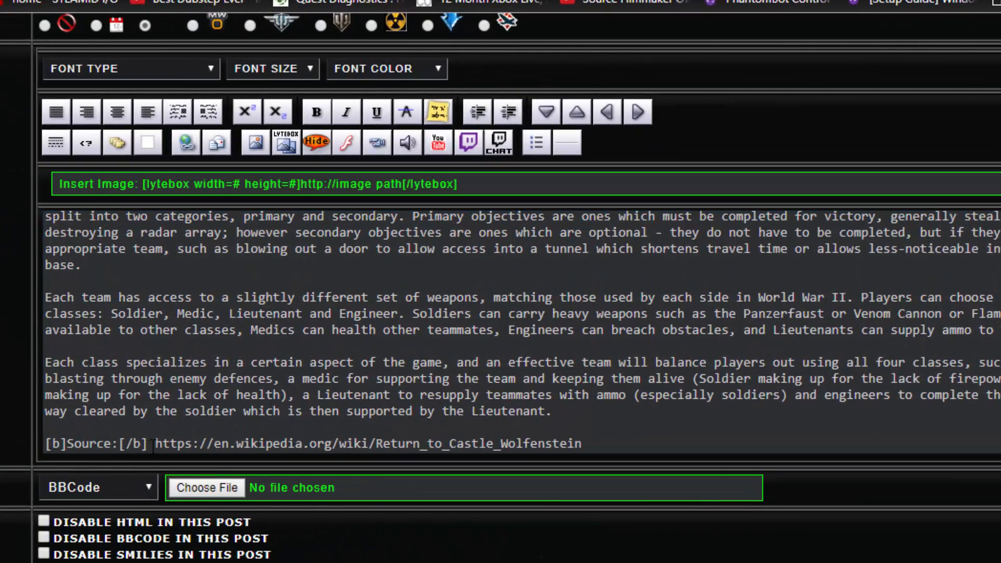
pyautogui.moveTo(152, 443); pyautogui.dragTo(36, 453)
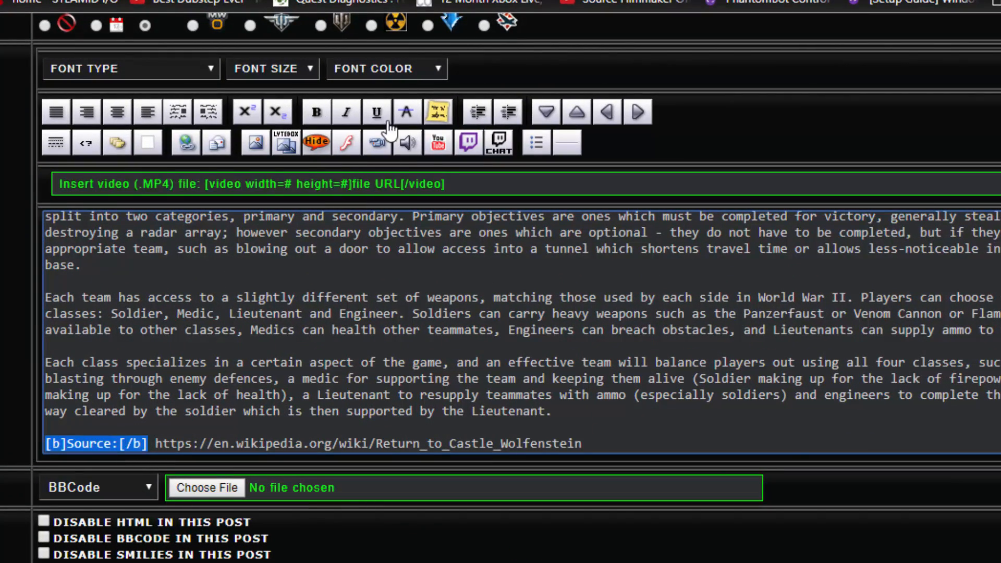
pyautogui.click(403, 70)
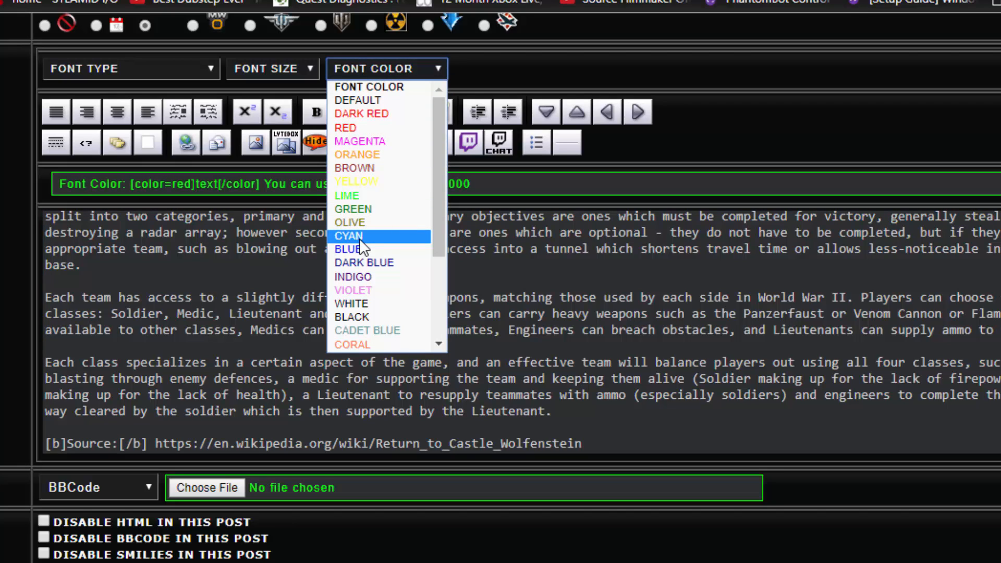
pyautogui.click(376, 290)
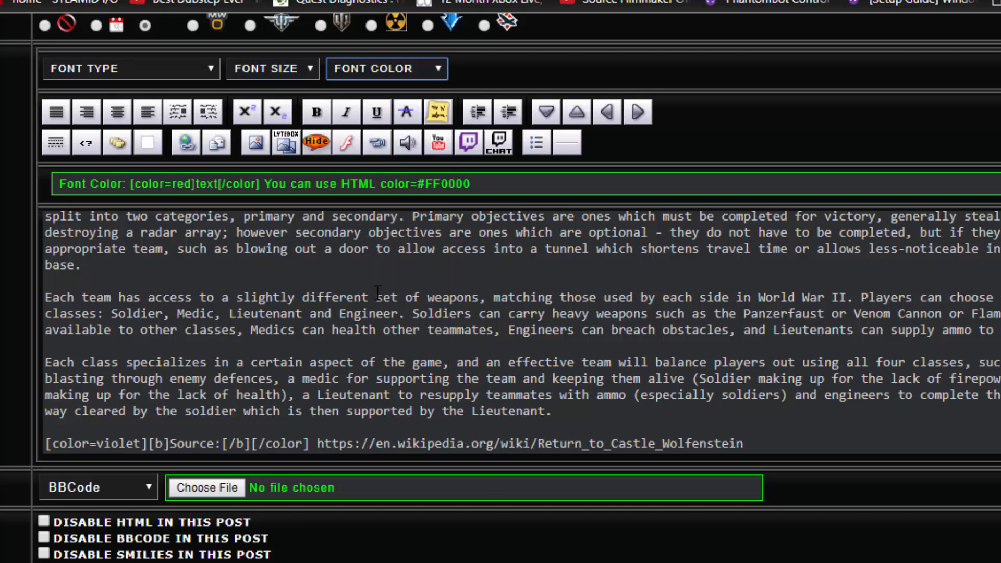
# - Preview the topic and check the centered logo, the message text, the colored source label and the signature
pyautogui.scroll(-9, 776, 537)
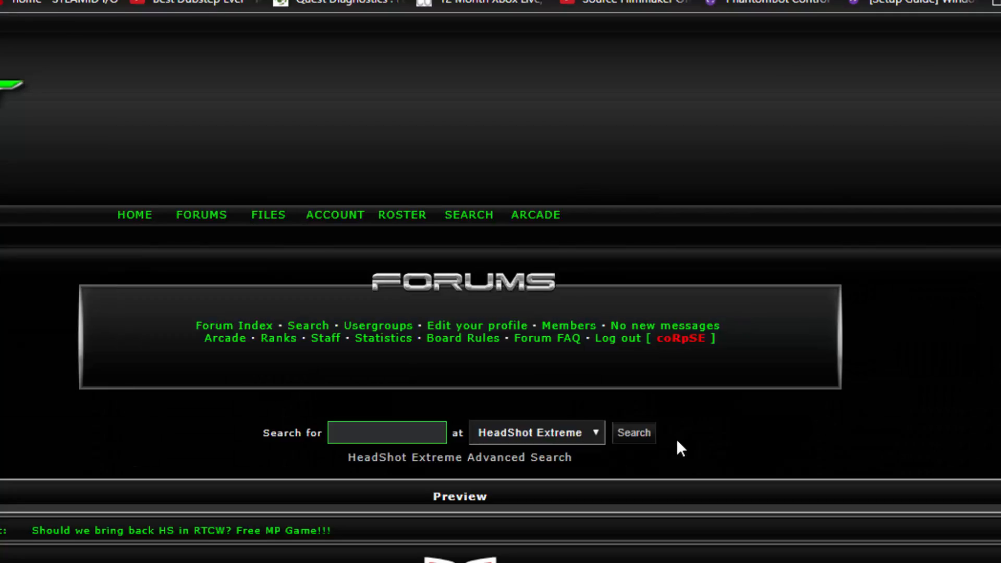
pyautogui.scroll(-9, 677, 439)
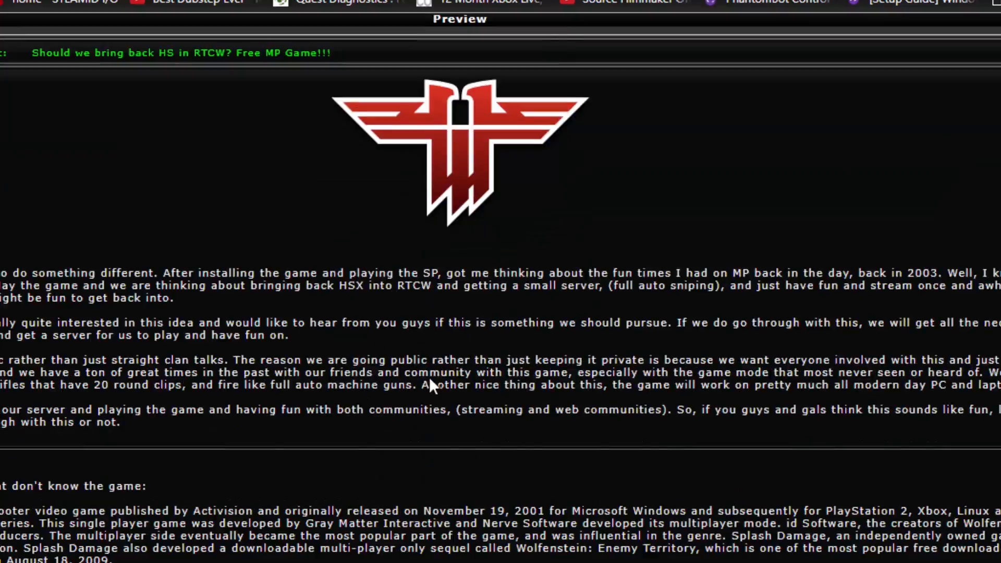
pyautogui.scroll(-4, 430, 385)
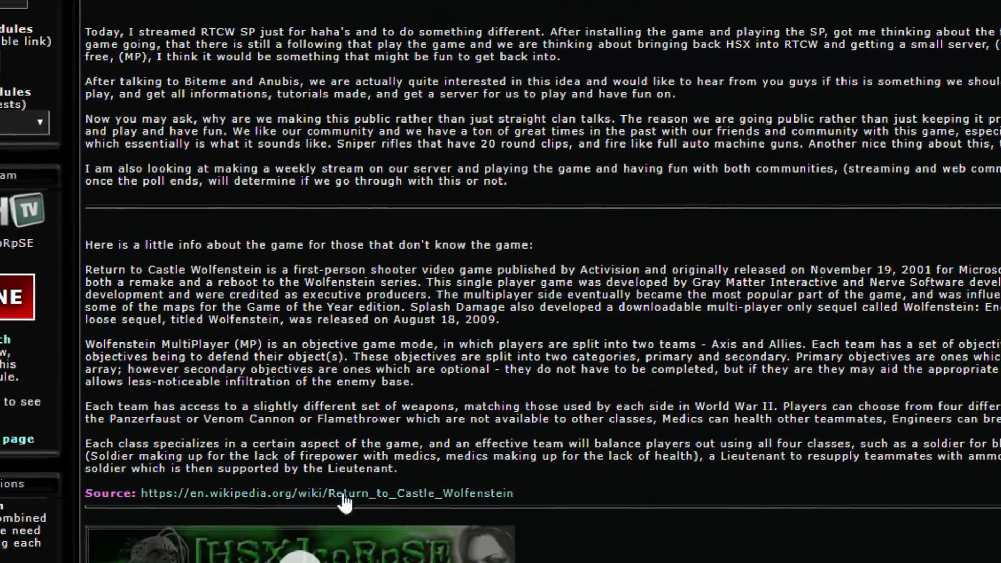
pyautogui.scroll(6, 624, 311)
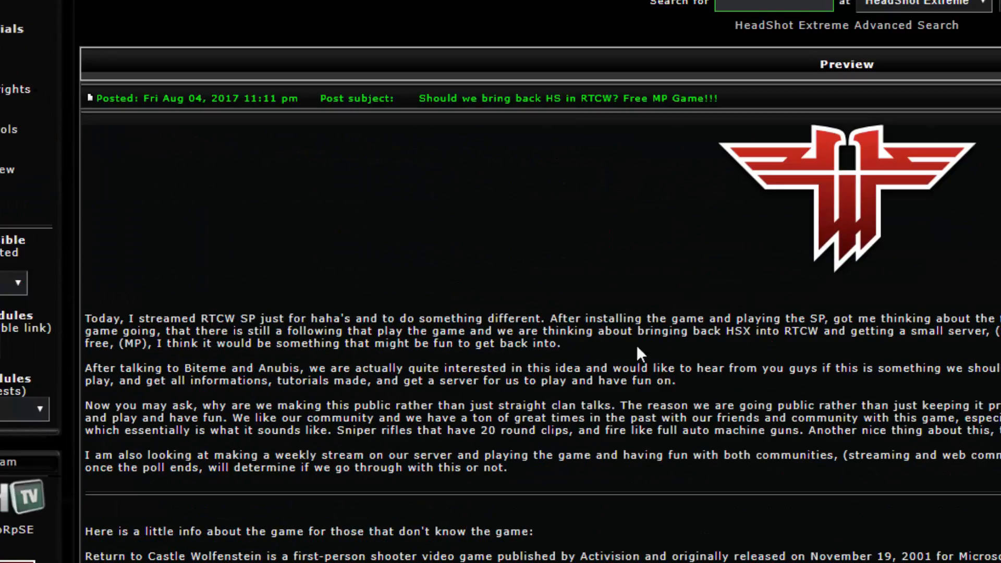
pyautogui.scroll(-4, 771, 354)
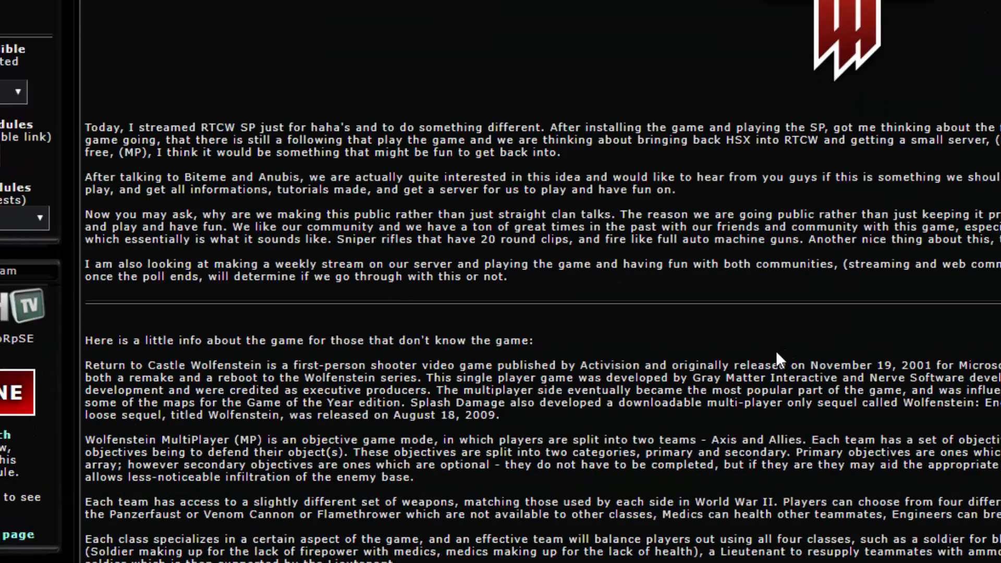
pyautogui.scroll(-7, 665, 356)
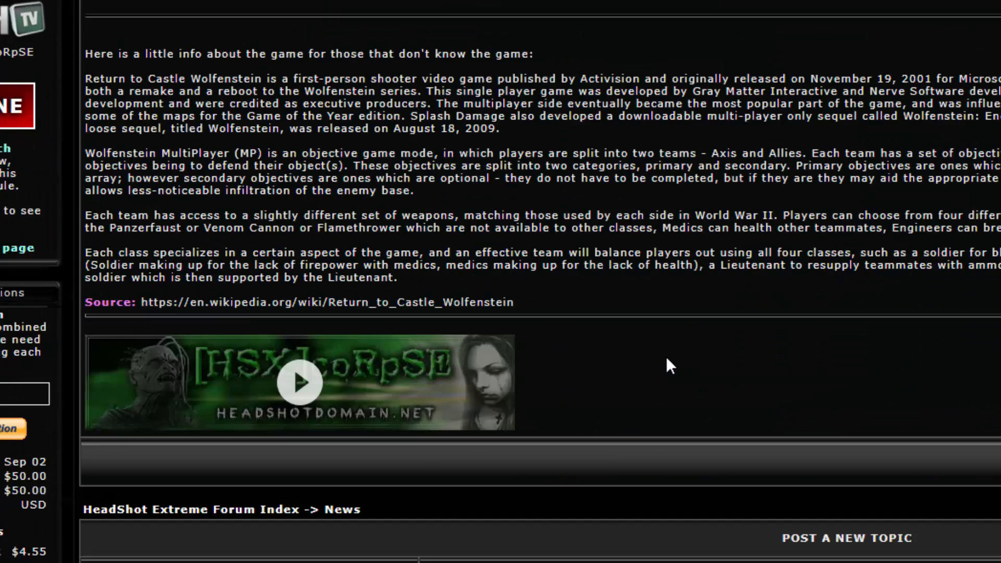
pyautogui.scroll(-10, 666, 355)
pyautogui.scroll(-8, 648, 431)
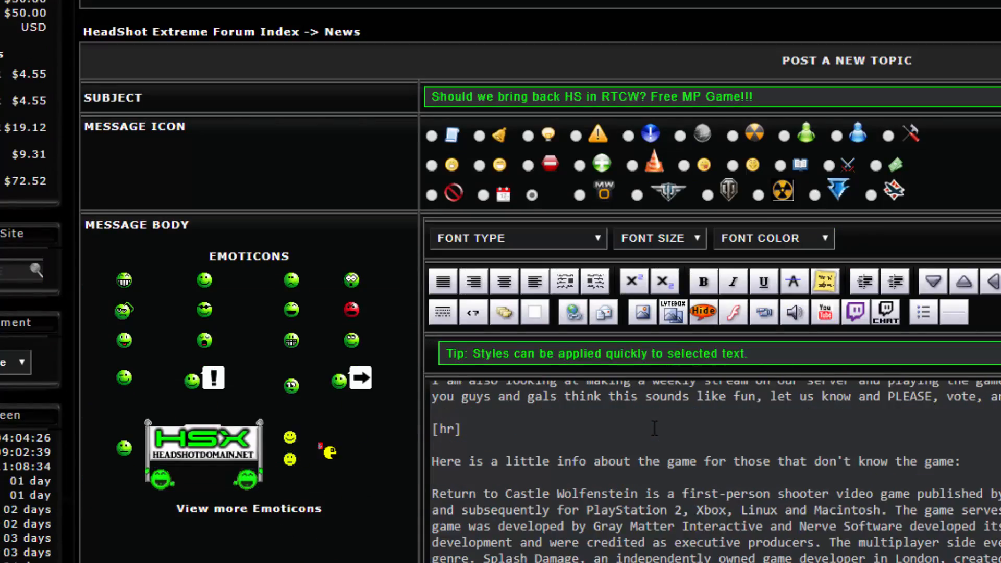
pyautogui.scroll(2, 648, 432)
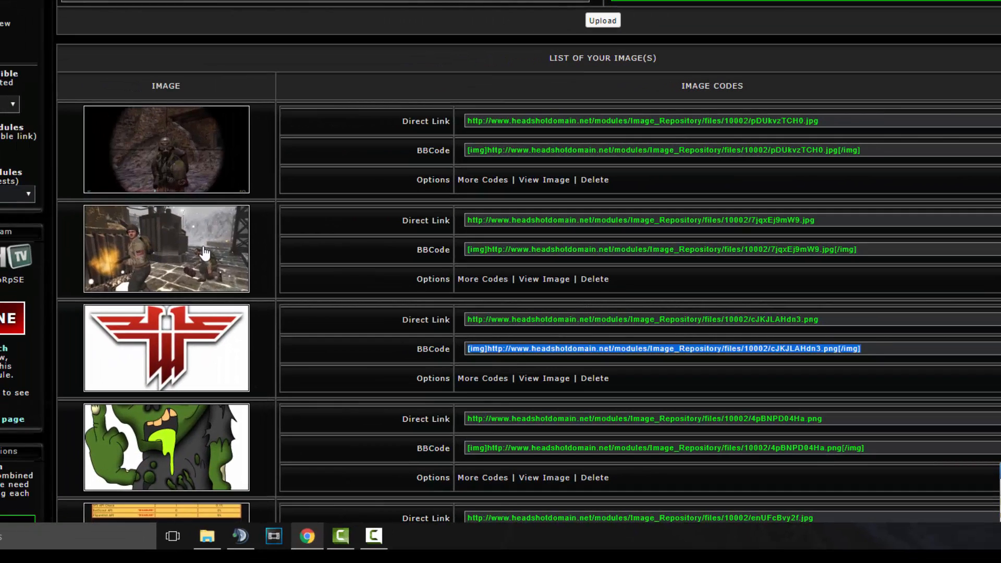
# - Copy the BBCode of 7jqxEj9mW9.jpg from the image list and return to the new topic form
pyautogui.click(579, 248)
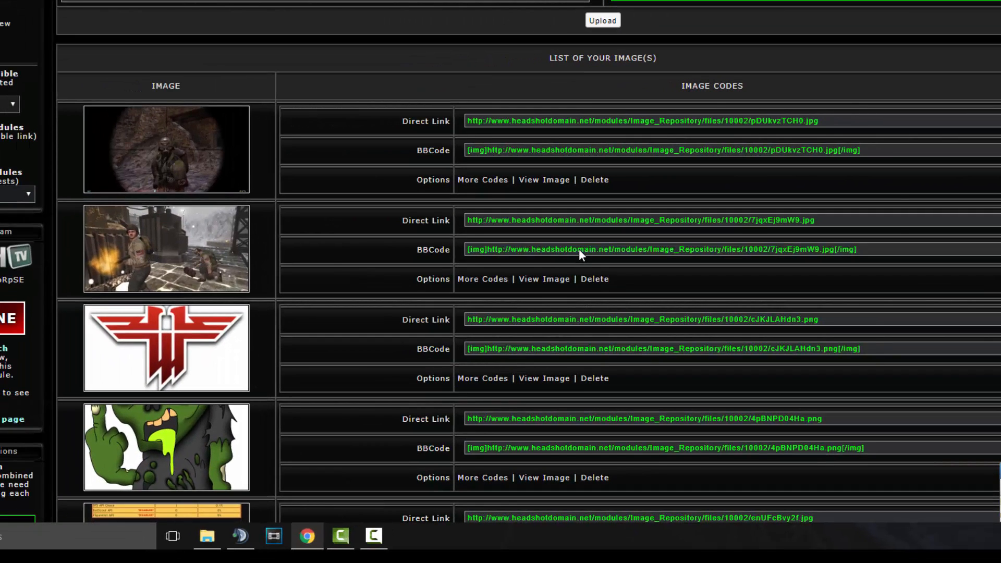
pyautogui.rightClick(581, 248)
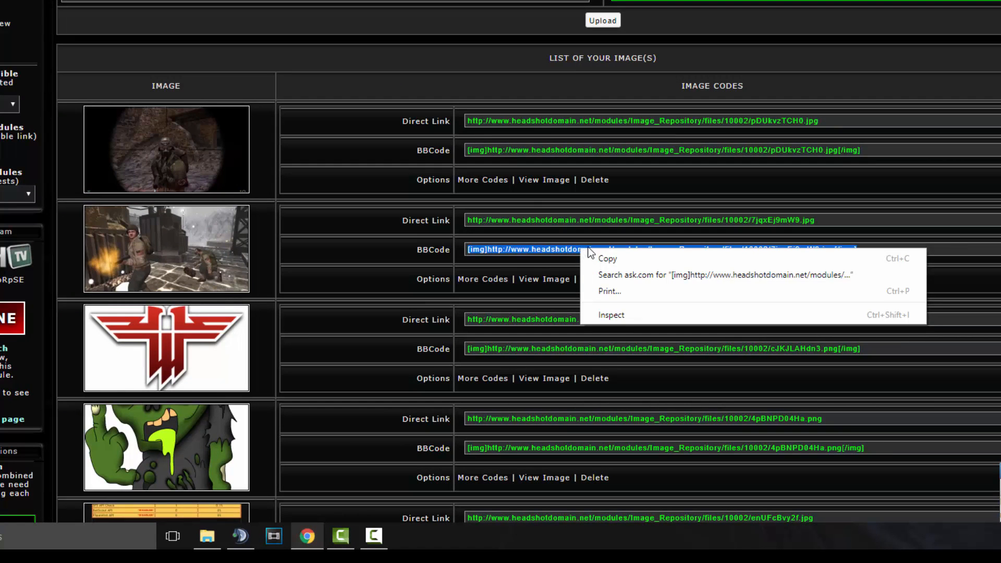
pyautogui.click(607, 257)
pyautogui.click(605, 220)
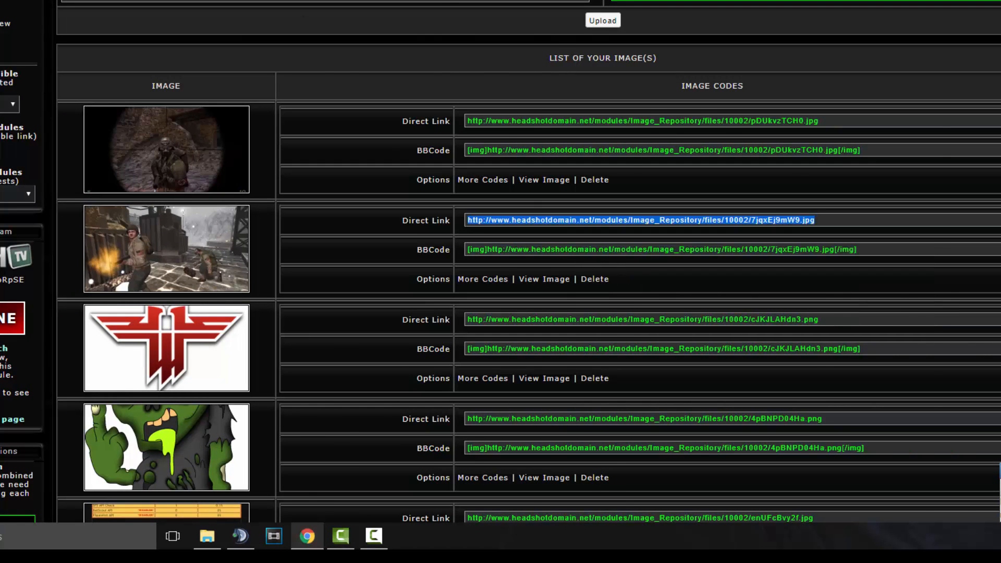
pyautogui.click(678, 1)
# - Add an empty line in the message body below the paragraph ending "was released on August 18, 2009."
pyautogui.scroll(-2, 455, 280)
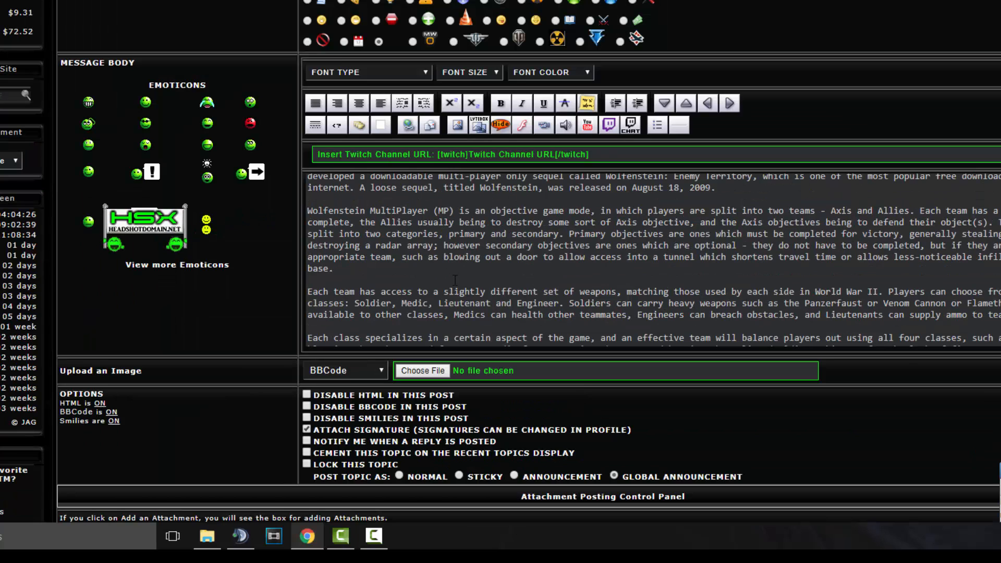
pyautogui.scroll(2, 455, 280)
pyautogui.scroll(2, 389, 254)
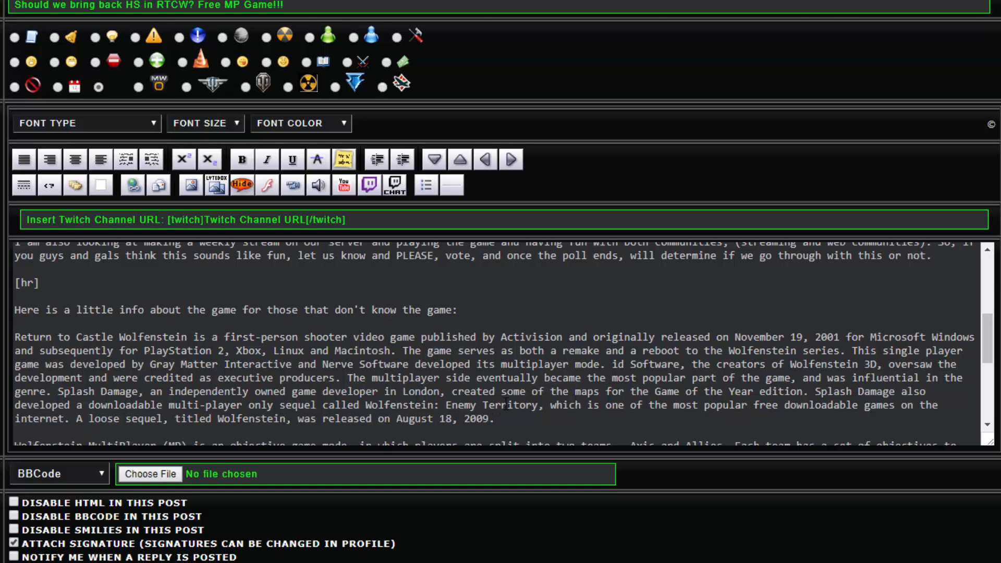
pyautogui.click(509, 419)
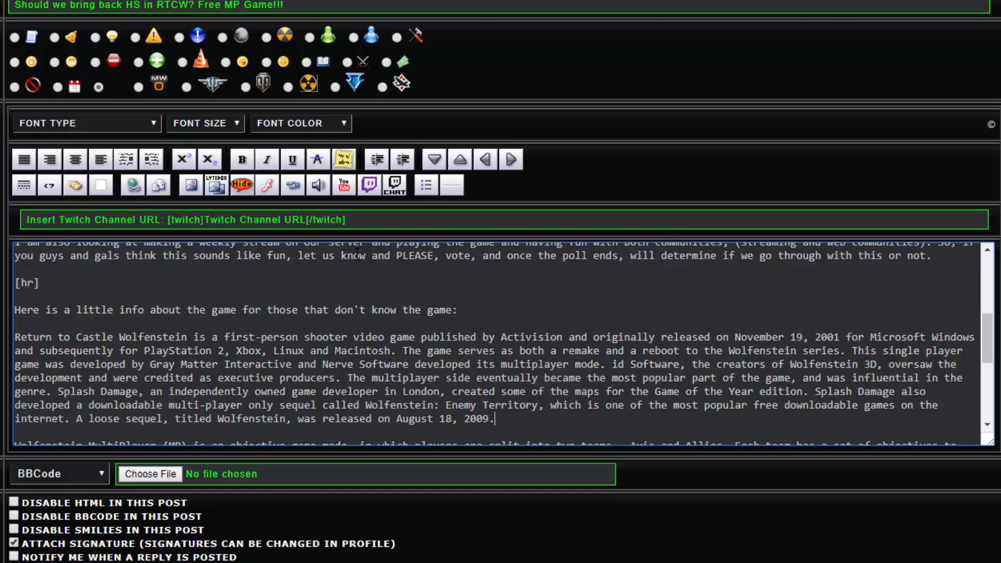
pyautogui.press('Return')
pyautogui.scroll(-2, 385, 274)
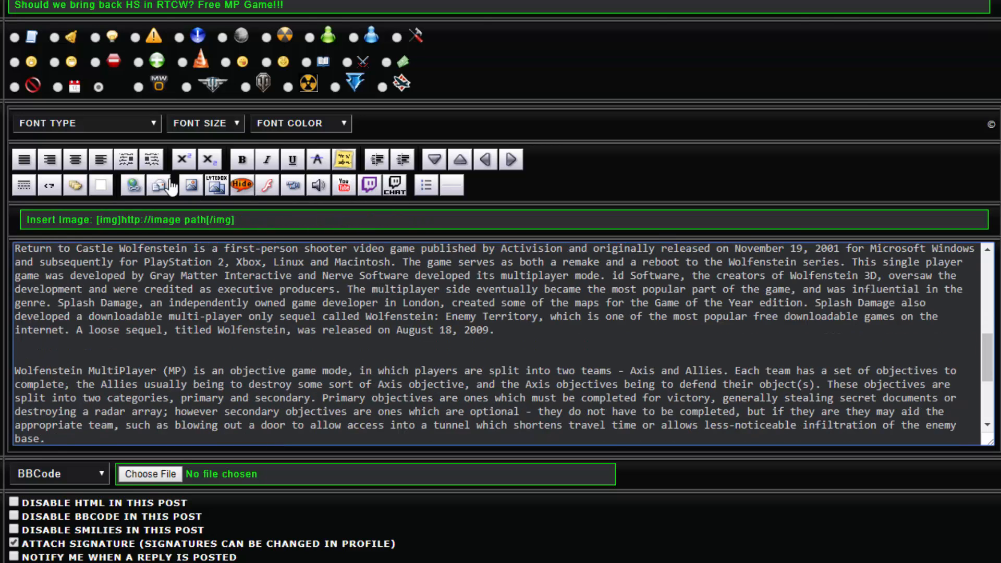
# - Insert the copied BBCode of 7jqxEj9mW9.jpg at the end of the message, enclosed in [fr] and [/fr] tags
pyautogui.click(127, 160)
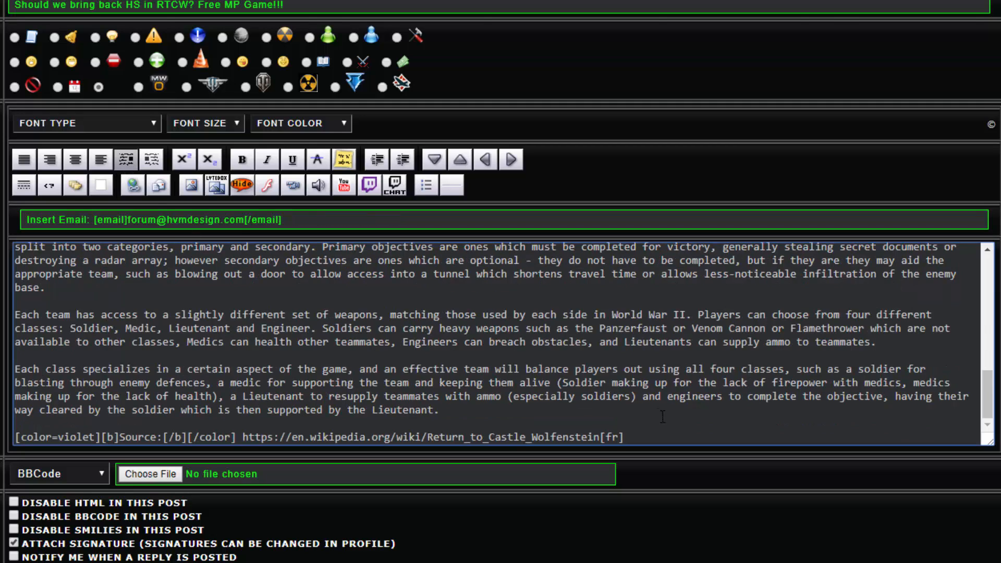
pyautogui.press('Return')
pyautogui.write('[img]http://www.headshotdomain.net/modules/Image_Repository/files/10002/7jqxEj9mW9.jpg[/img]')
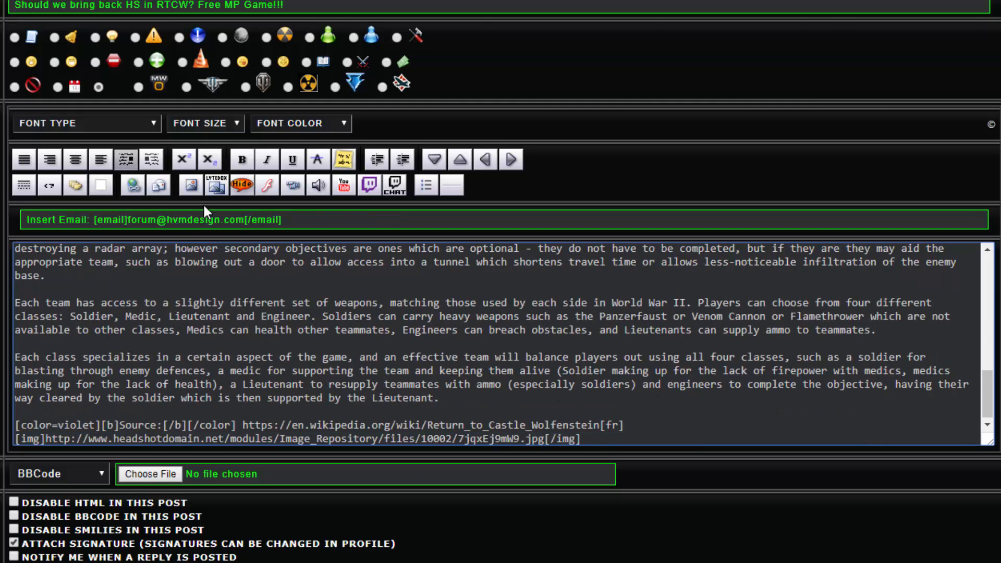
pyautogui.click(126, 160)
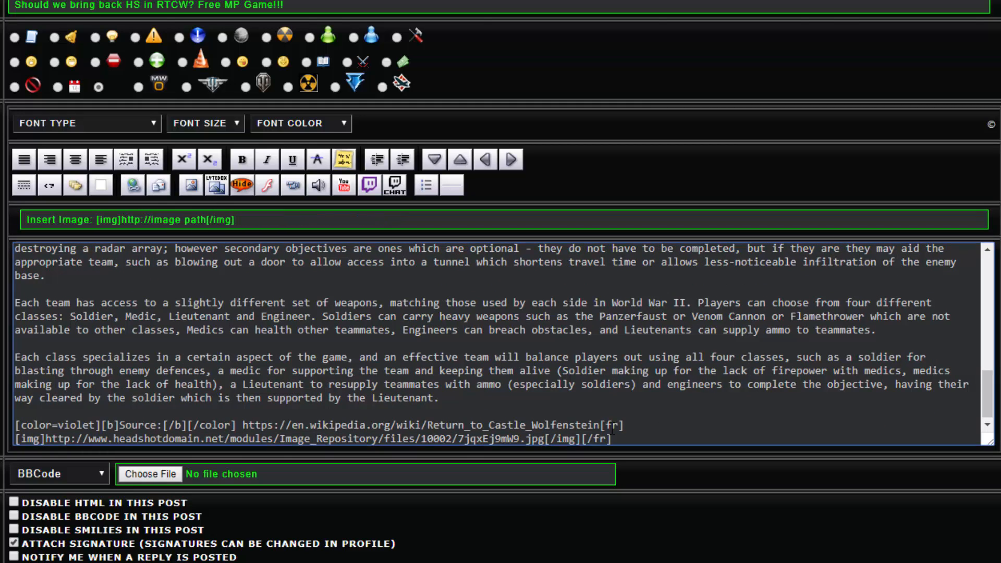
# - Move the [fr] image block from the message's end to the empty line below the paragraph ending "August 18, 2009."
pyautogui.moveTo(616, 439); pyautogui.dragTo(602, 421)
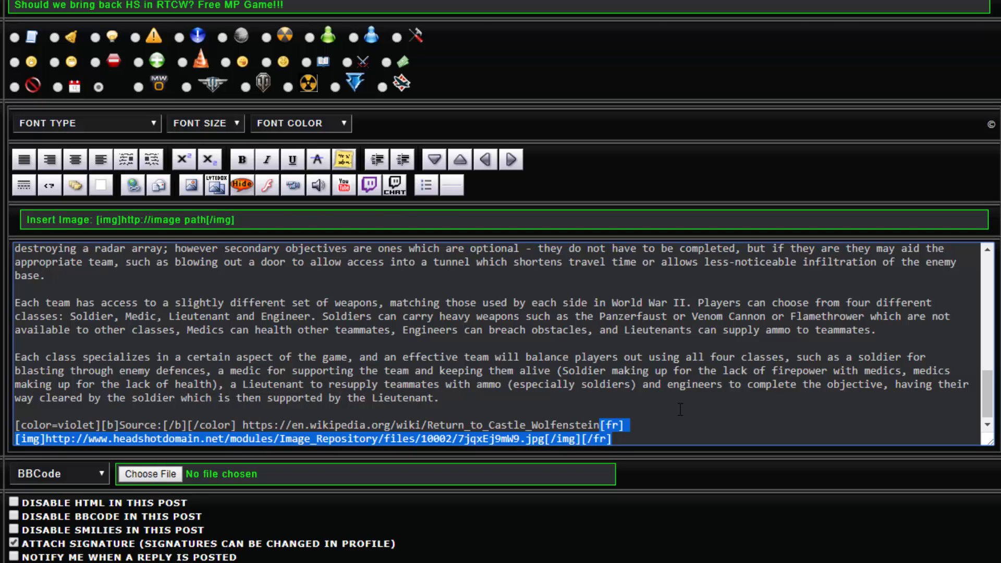
pyautogui.press('BackSpace')
pyautogui.scroll(3, 486, 400)
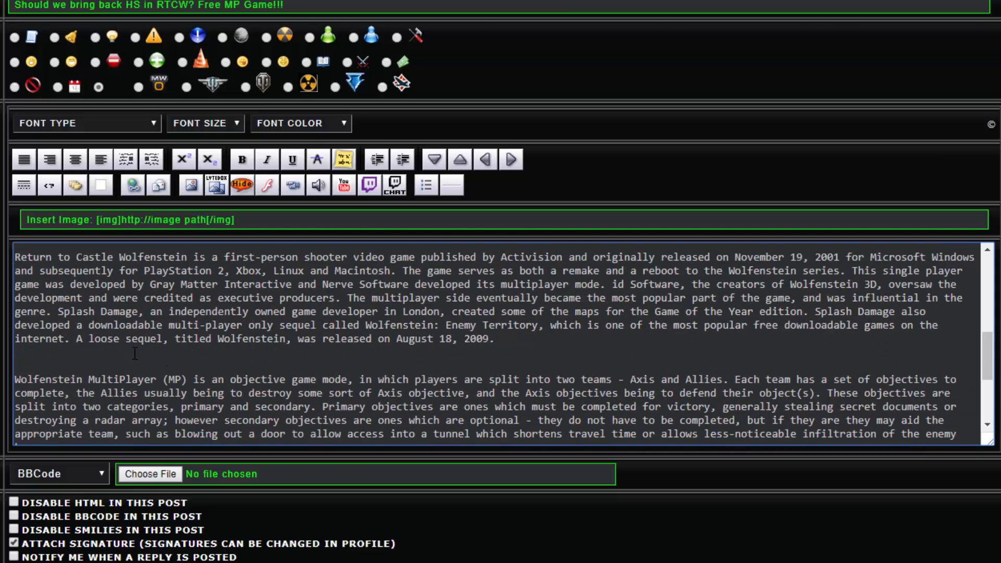
pyautogui.write('[fr][img]http://www.headshotdomain.net/modules/Image_Repository/files/10002/7jqxEj9mW9.jpg[/img][/fr]')
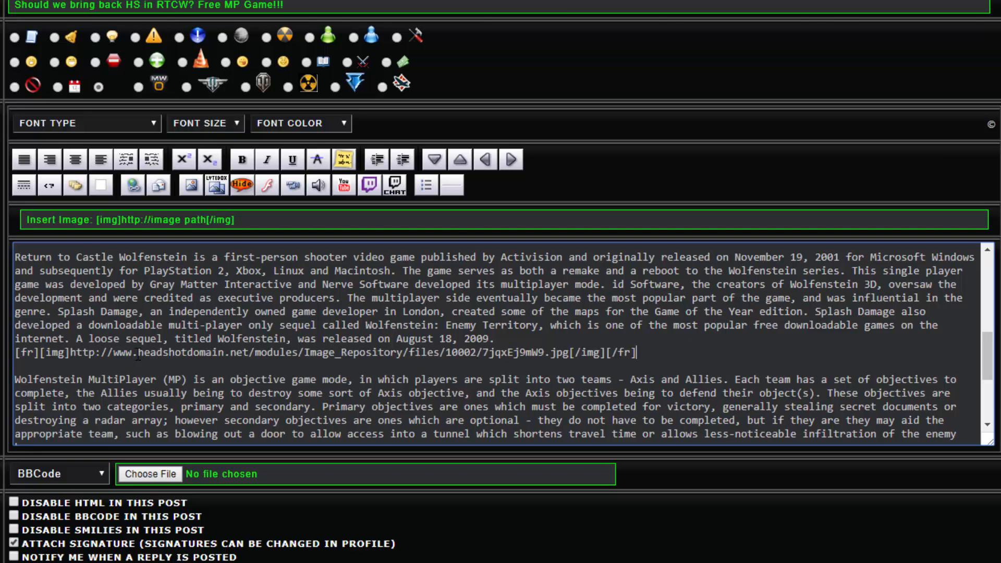
# - Preview the topic, enlarge and close the right-floated game image, and check the layout of the text around it
pyautogui.scroll(-15, 282, 329)
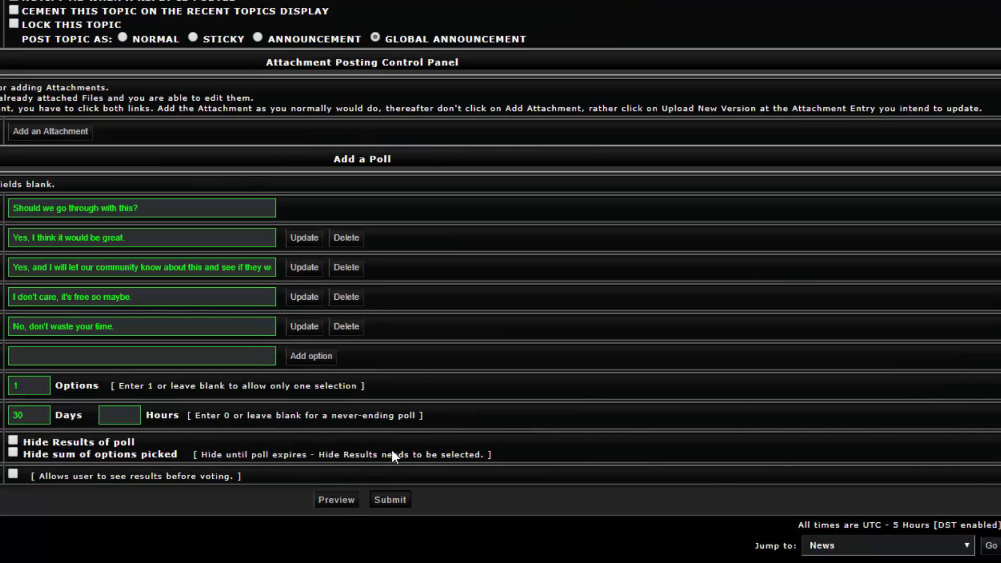
pyautogui.click(336, 500)
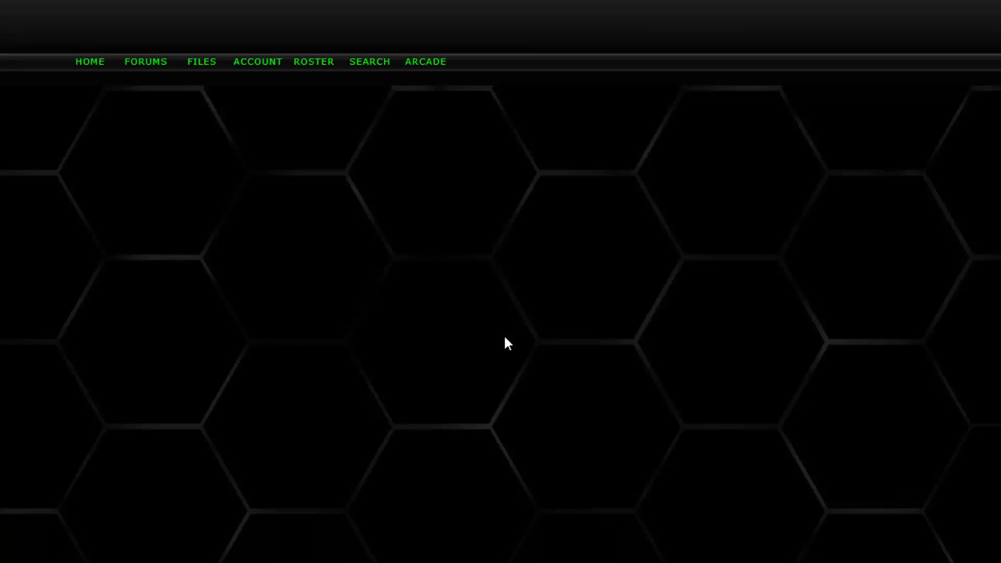
pyautogui.scroll(-8, 503, 336)
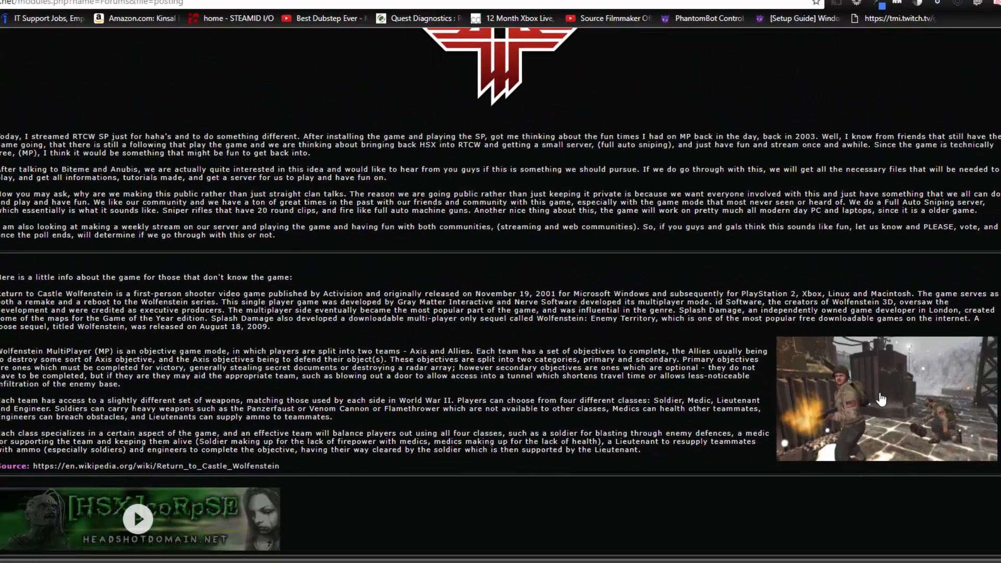
pyautogui.click(861, 375)
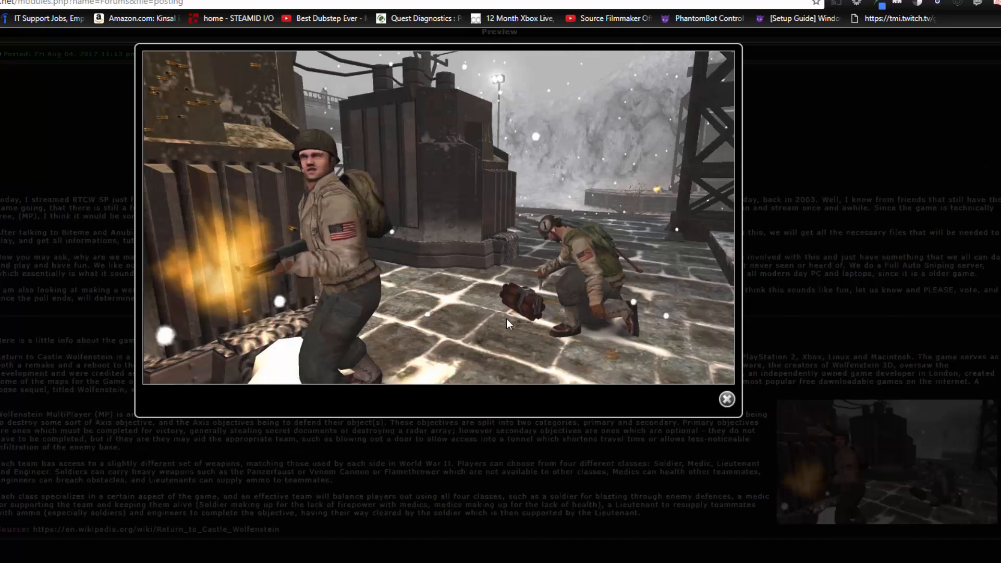
pyautogui.click(726, 399)
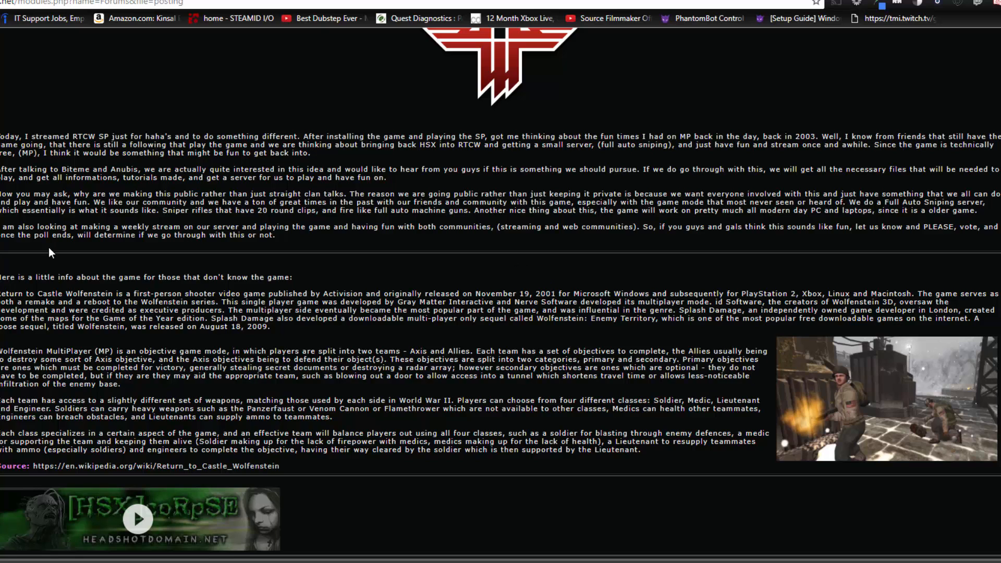
pyautogui.scroll(1, 424, 308)
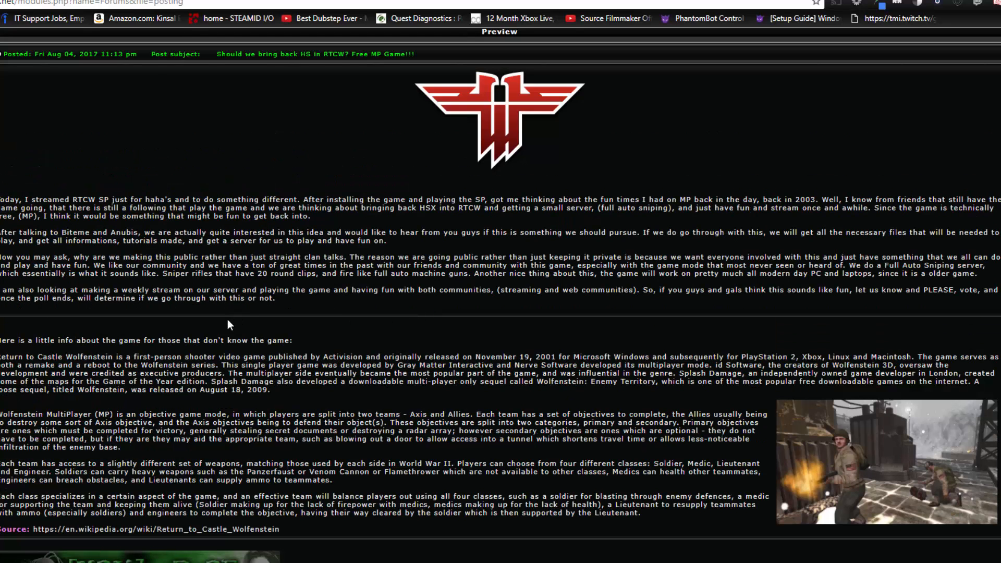
pyautogui.scroll(-2, 227, 319)
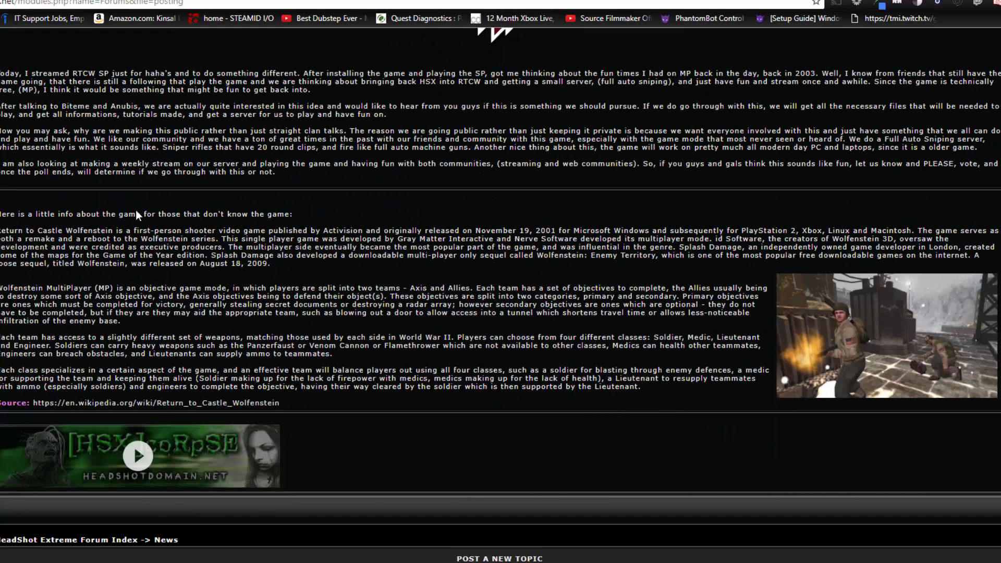
# - Make the line "Here is a little info about the game for those that don't know the game:" bold and italic
pyautogui.scroll(-8, 449, 296)
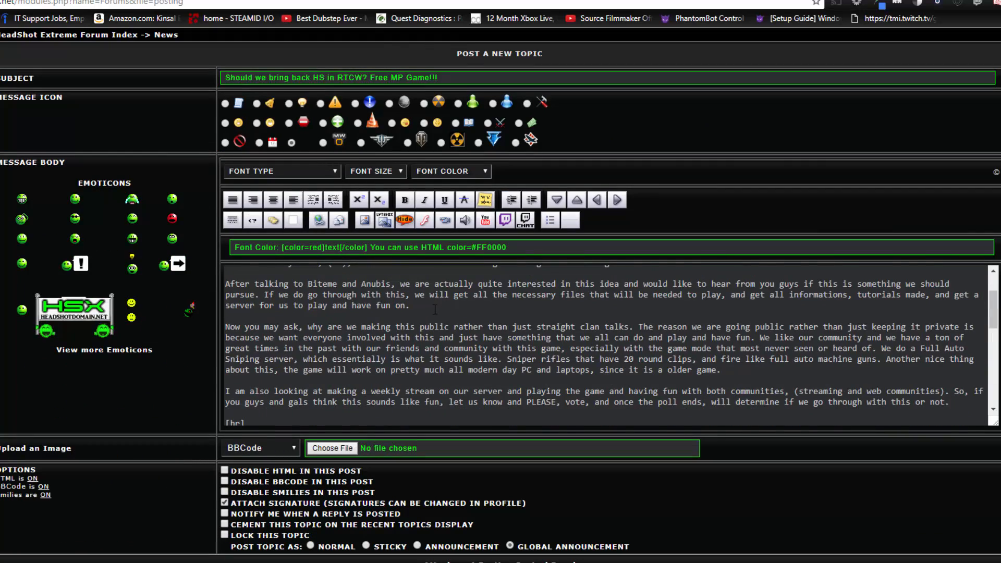
pyautogui.scroll(-2, 434, 313)
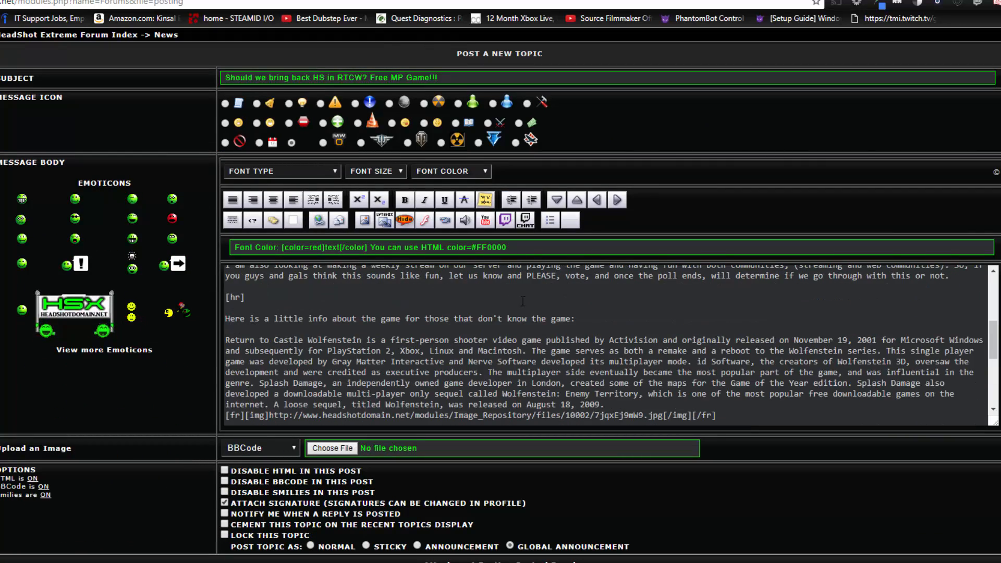
pyautogui.moveTo(576, 318); pyautogui.dragTo(227, 316)
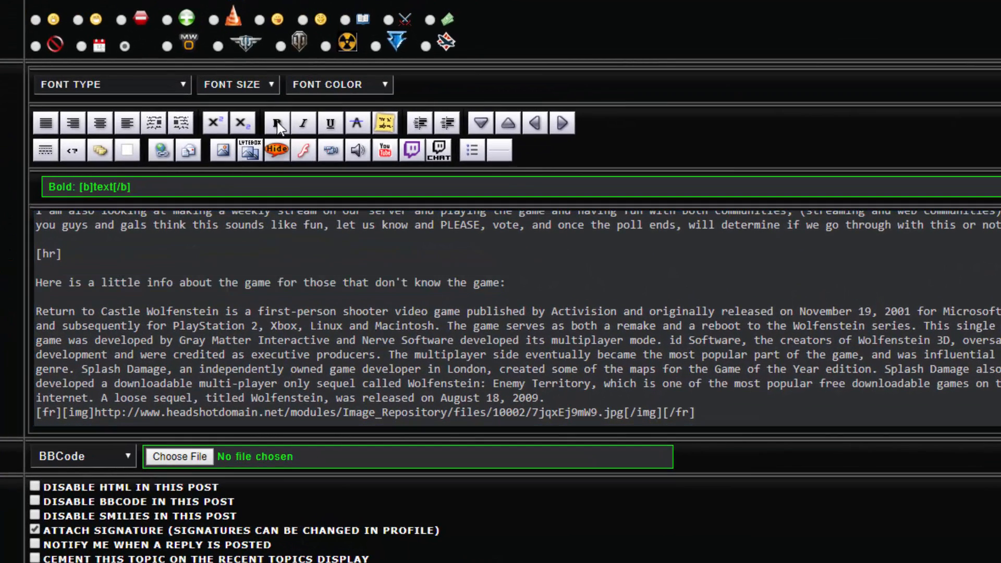
pyautogui.click(405, 200)
pyautogui.moveTo(552, 282); pyautogui.dragTo(15, 282)
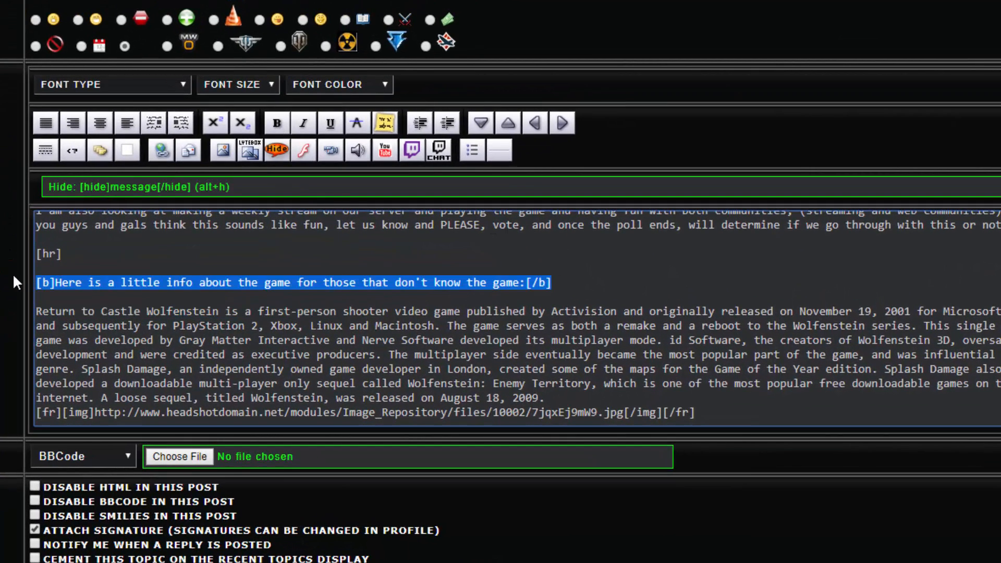
pyautogui.click(303, 125)
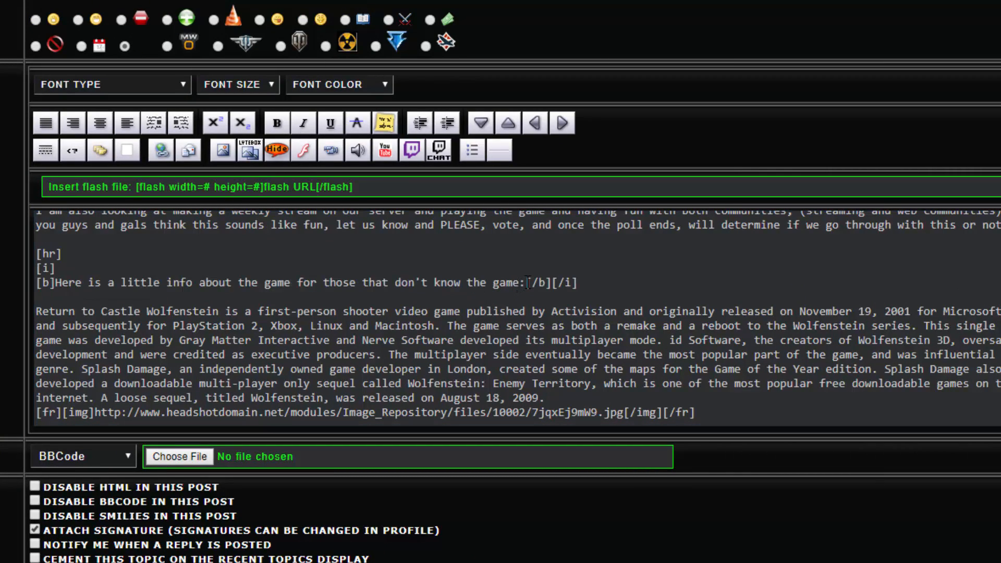
# - Color the text "Here is a little info about the game for those that don't know the game:" dark red
pyautogui.moveTo(528, 282); pyautogui.dragTo(53, 282)
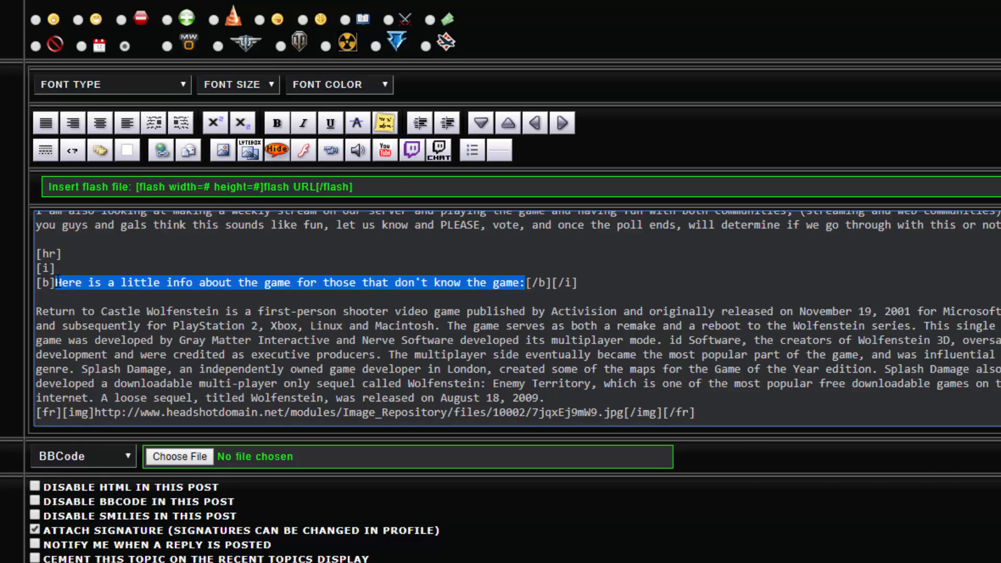
pyautogui.click(340, 85)
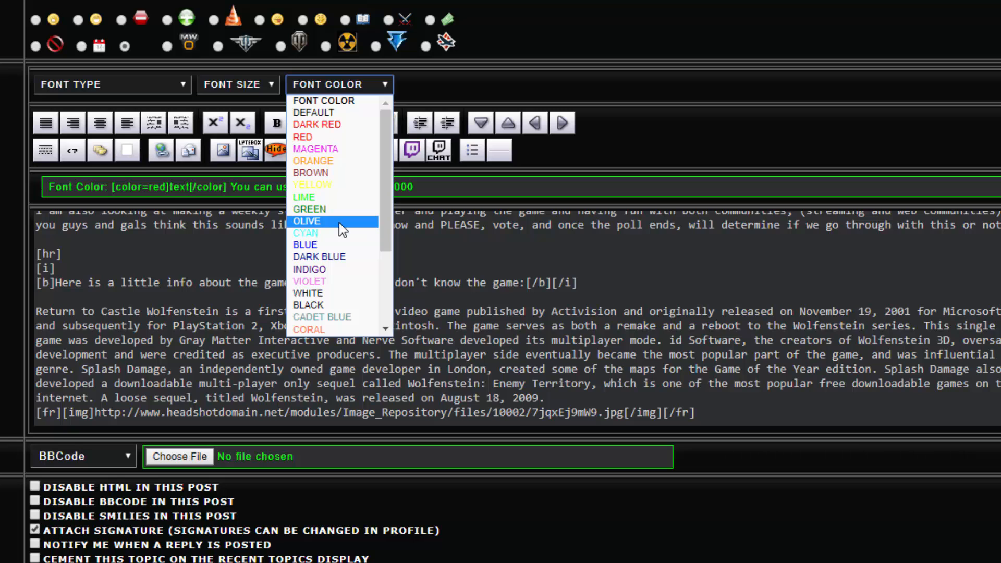
pyautogui.click(347, 125)
# - Preview the topic and check the formatted info heading above the game description
pyautogui.scroll(-10, 724, 355)
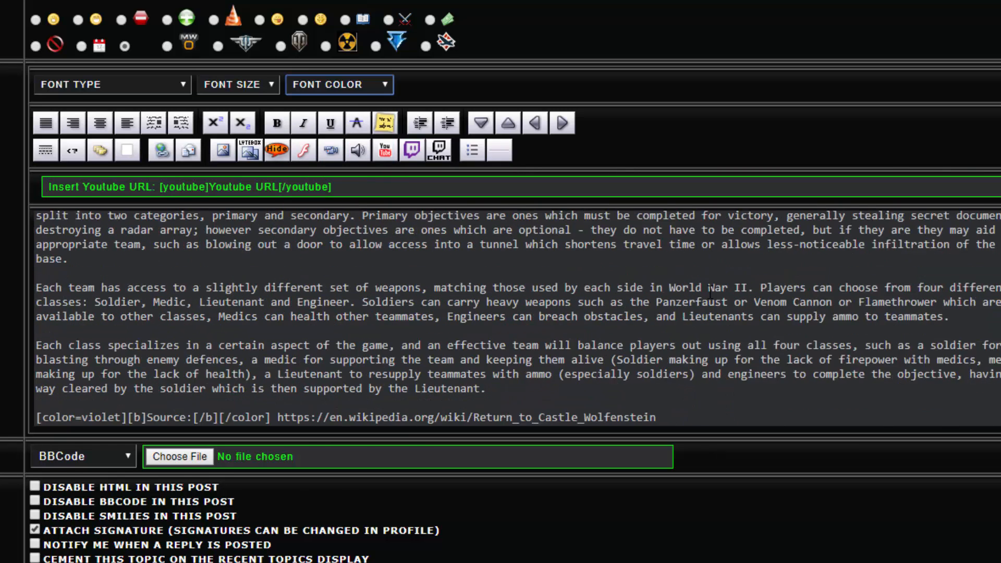
pyautogui.scroll(-5, 574, 356)
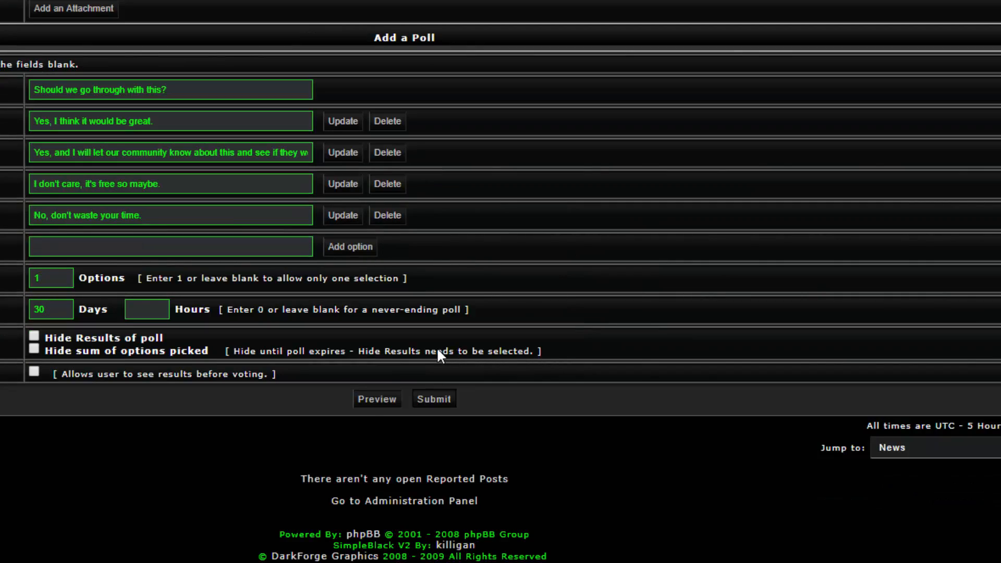
pyautogui.click(371, 400)
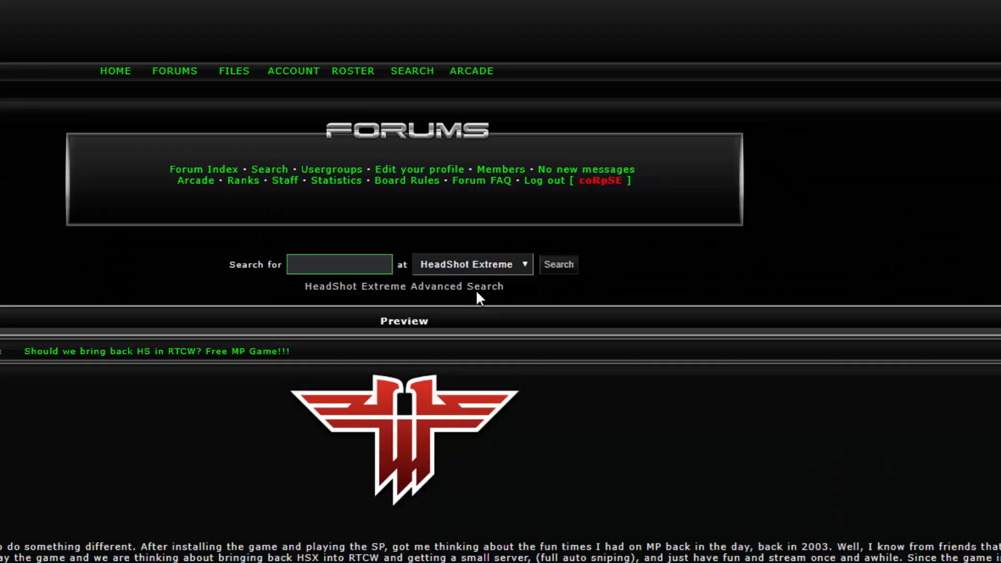
pyautogui.scroll(-8, 476, 289)
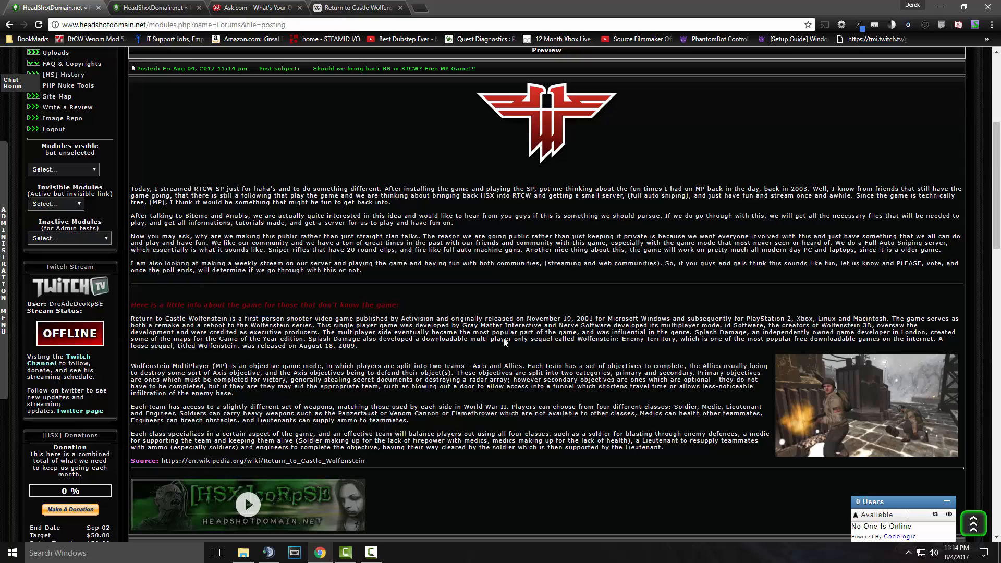
# - Enlarge the font of the line "Here is a little info about the game for those that don't know the game:"
pyautogui.scroll(-10, 525, 331)
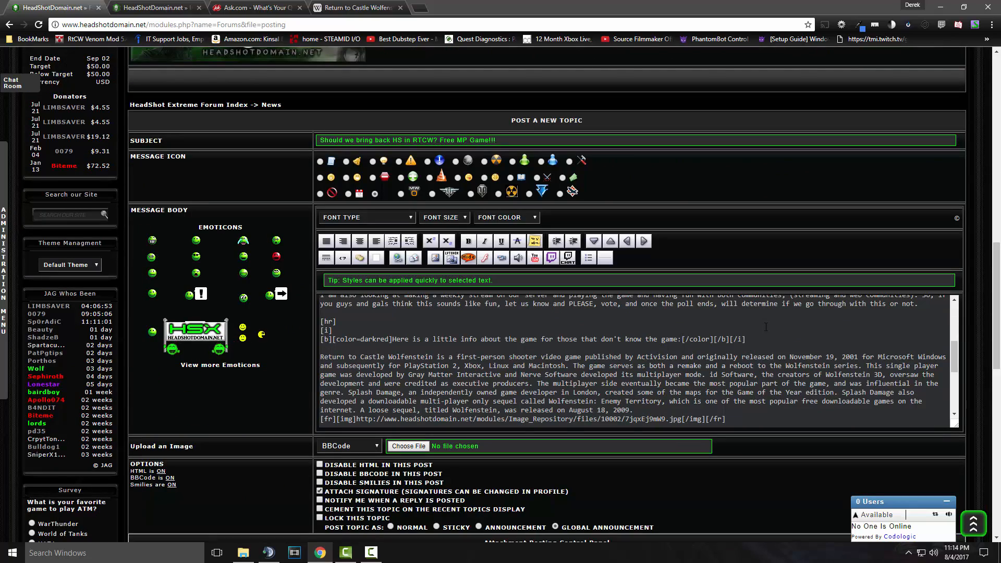
pyautogui.moveTo(748, 340); pyautogui.dragTo(320, 330)
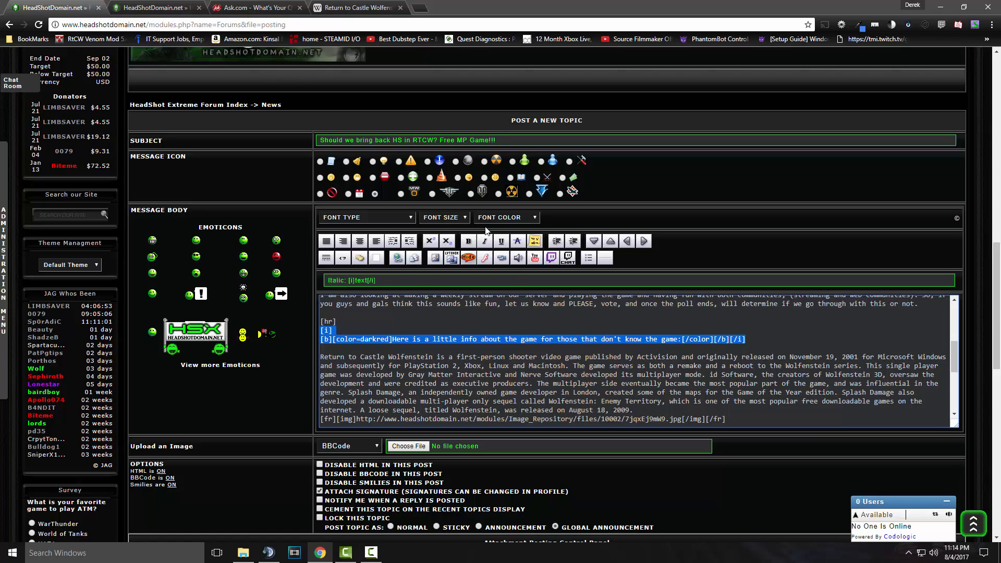
pyautogui.click(458, 220)
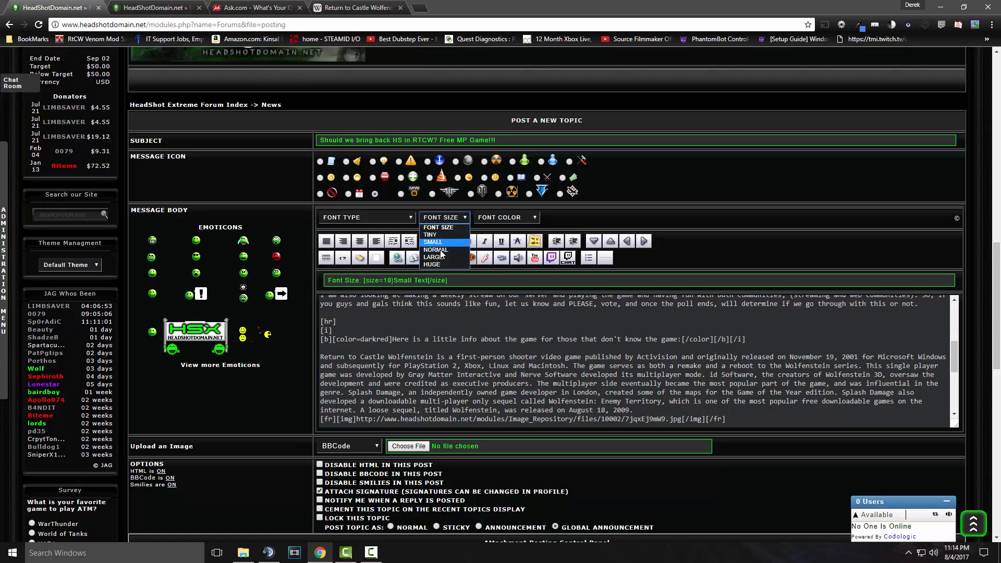
# - Preview the topic and check the size of the info heading against the surrounding text
pyautogui.scroll(-4, 583, 286)
pyautogui.scroll(-7, 589, 295)
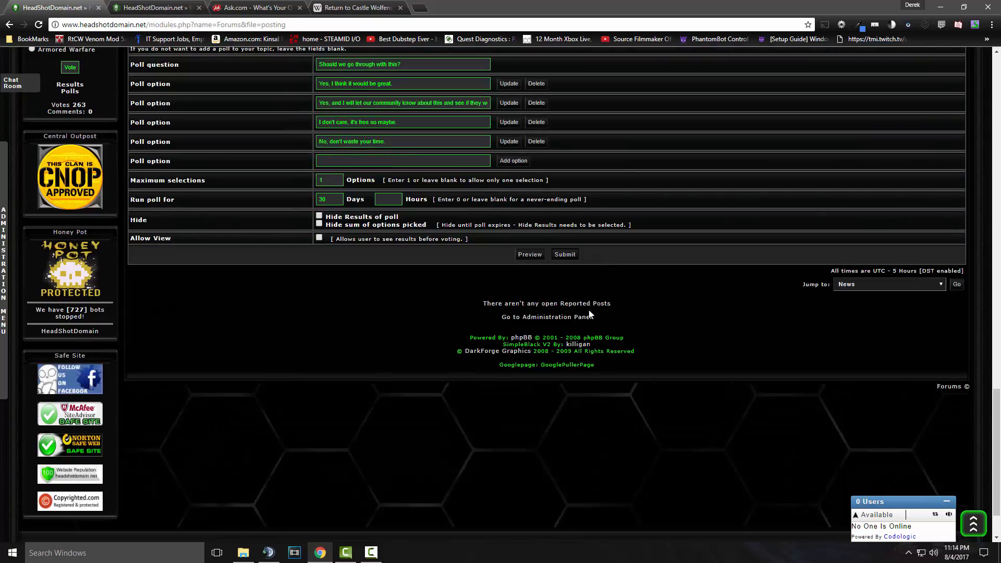
pyautogui.click(530, 255)
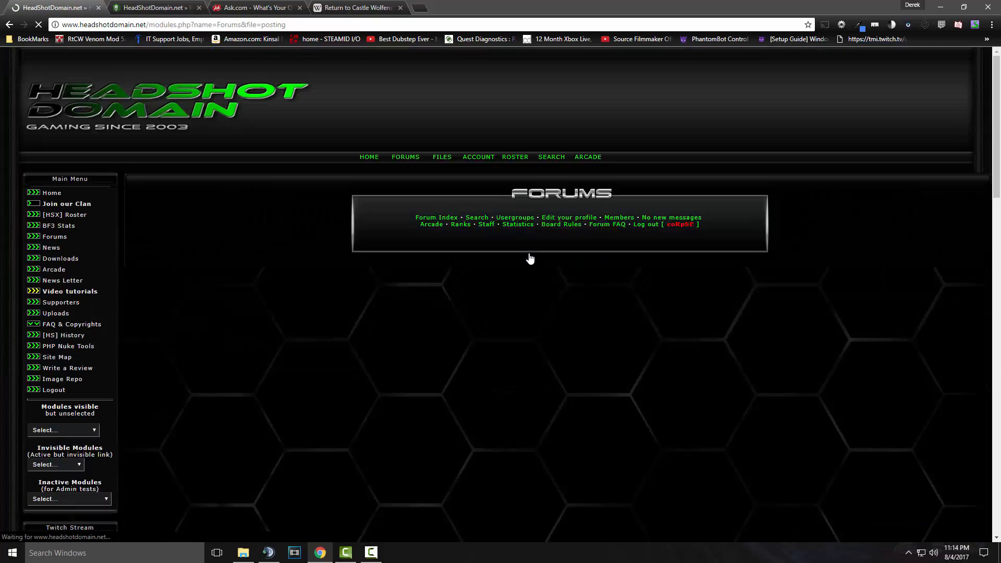
pyautogui.scroll(-5, 529, 253)
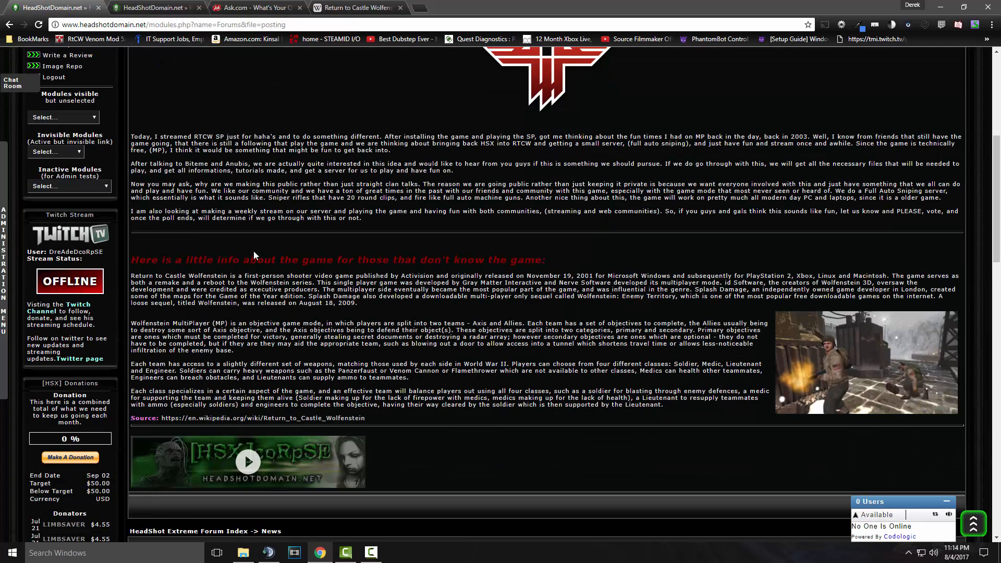
pyautogui.scroll(2, 518, 281)
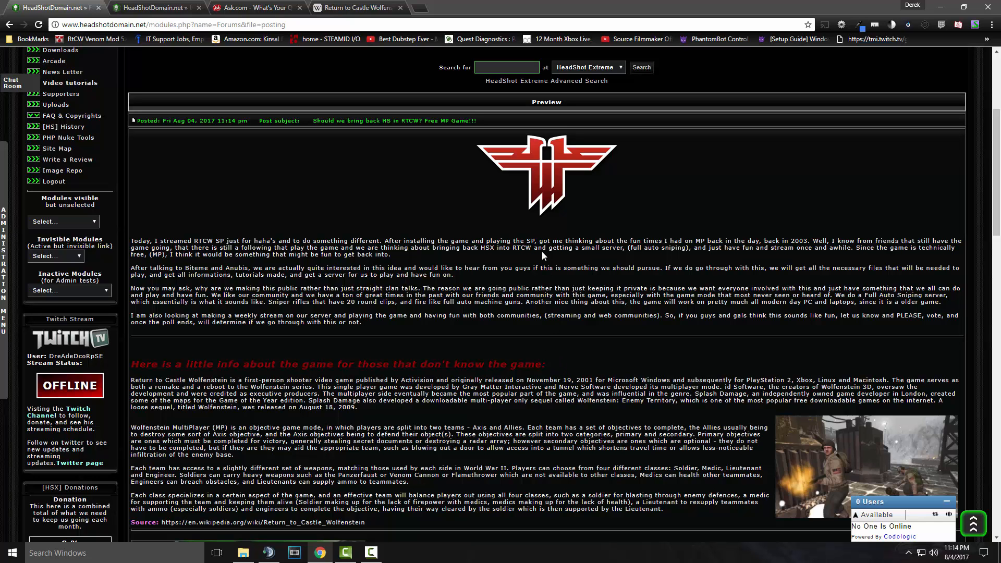
# - Add the line "Bring back [HSX] Into RTCW???" under the logo image, inside its center alignment tags
pyautogui.scroll(-9, 597, 392)
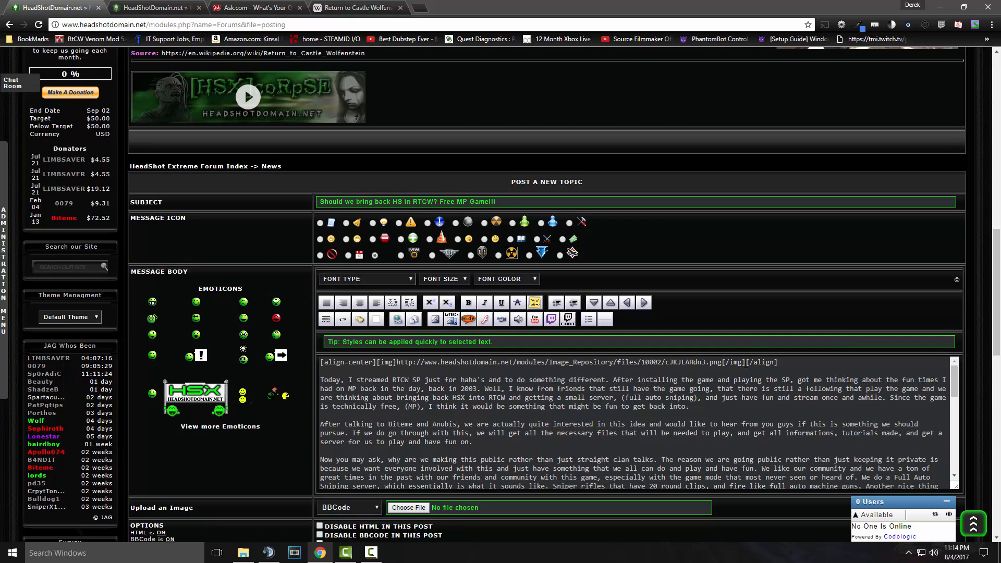
pyautogui.click(747, 362)
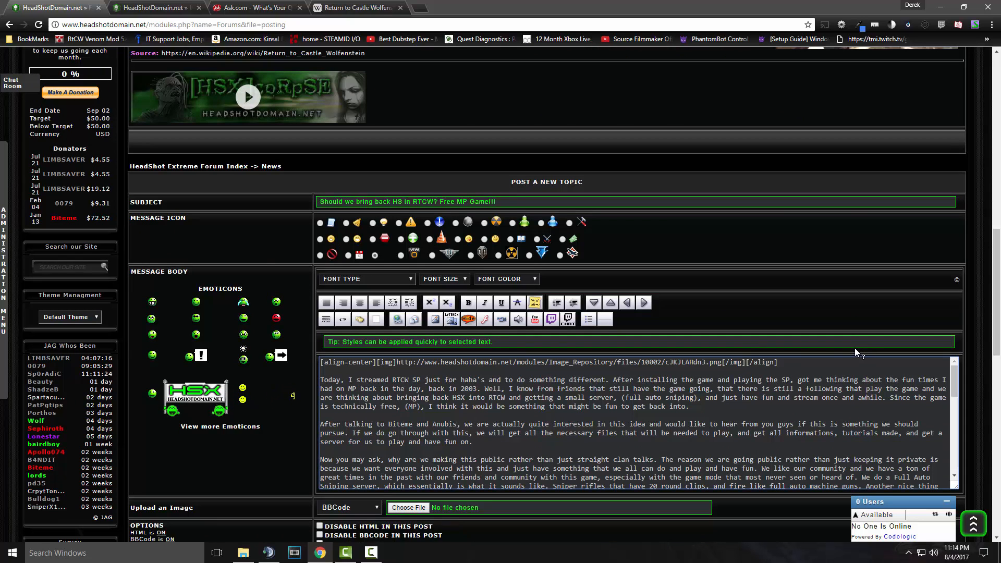
pyautogui.press('Return')
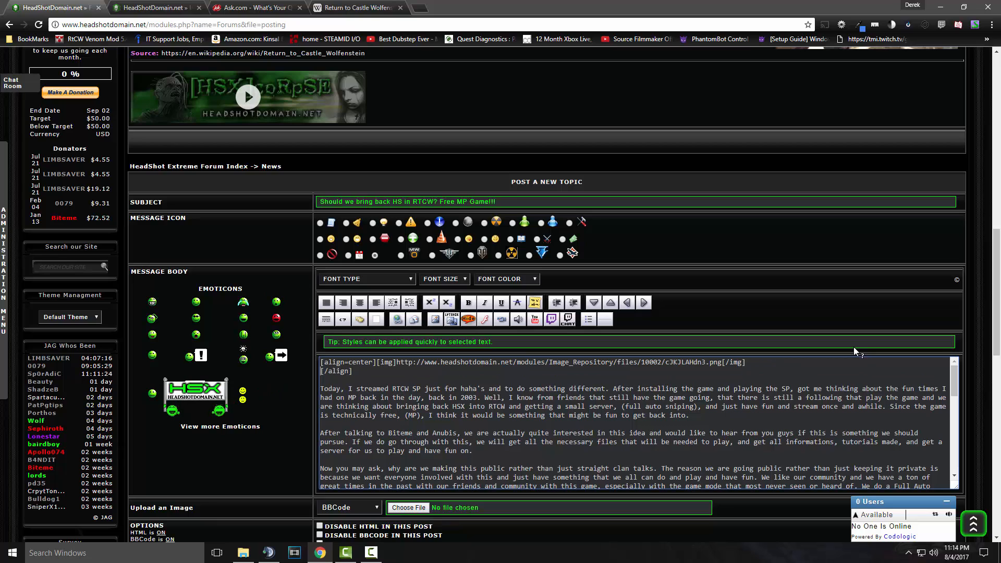
pyautogui.write('Bring back ')
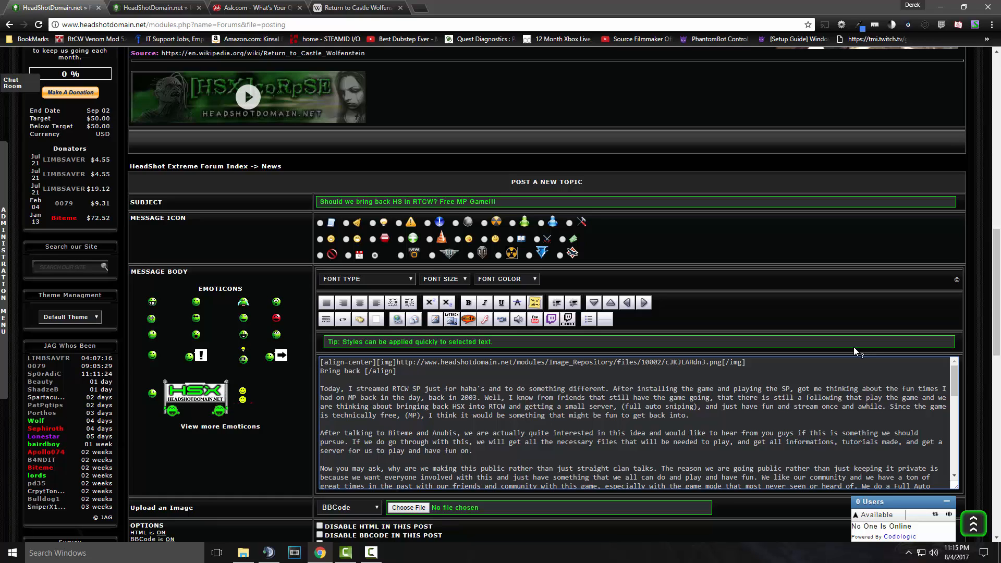
pyautogui.write('[HSX] ')
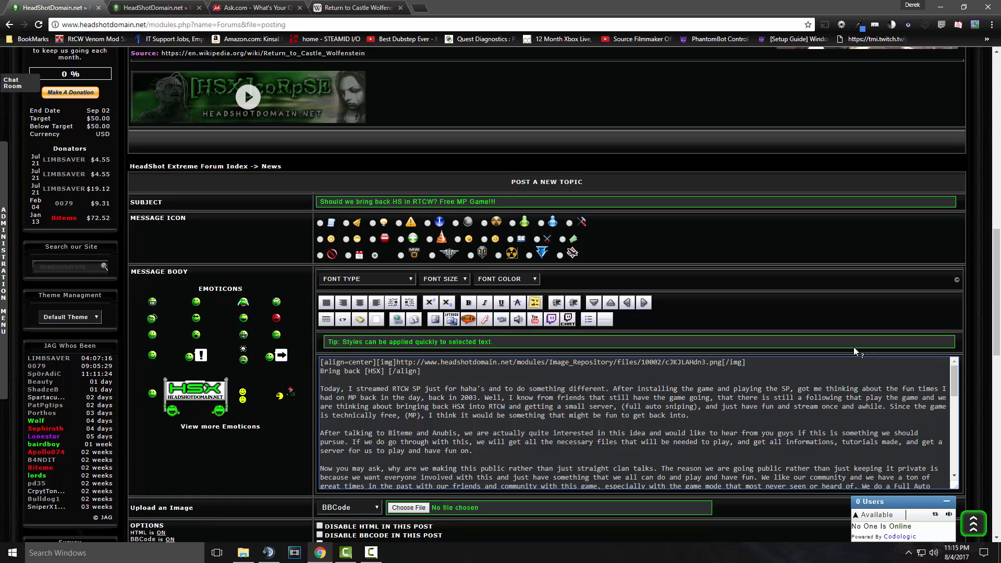
pyautogui.write(' Into RTCW')
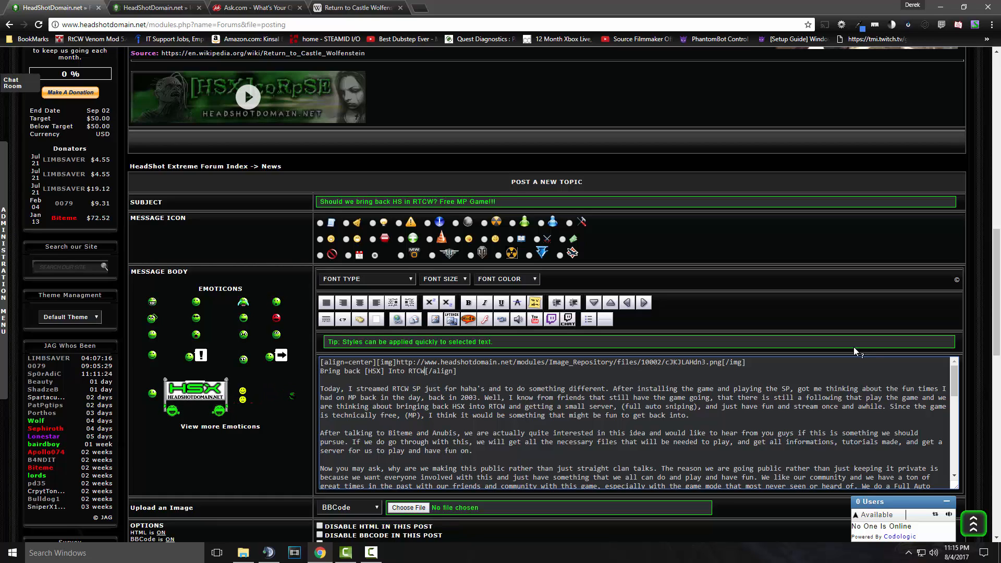
pyautogui.write('???')
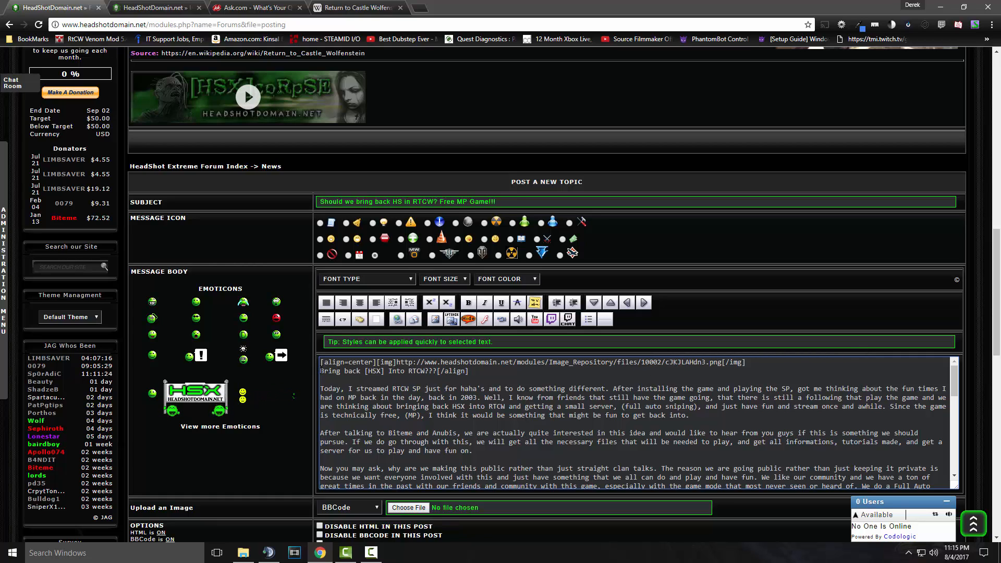
# - Make the text "Bring back [HSX] Into RTCW???" bold
pyautogui.hotkey('shift', 'Right')
pyautogui.hotkey('shift', 'Right')
pyautogui.hotkey('shift', 'Right')
pyautogui.hotkey('shift', 'Right')
pyautogui.hotkey('shift', 'Right')
pyautogui.hotkey('shift', 'Right')
pyautogui.hotkey('shift', 'Right')
pyautogui.hotkey('shift', 'Right')
pyautogui.hotkey('shift', 'Right')
pyautogui.hotkey('shift', 'Right')
pyautogui.hotkey('shift', 'Right')
pyautogui.hotkey('shift', 'Right')
pyautogui.hotkey('shift', 'Right')
pyautogui.hotkey('shift', 'Right')
pyautogui.hotkey('shift', 'Right')
pyautogui.hotkey('shift', 'Right')
pyautogui.hotkey('shift', 'Right')
pyautogui.hotkey('shift', 'Right')
pyautogui.hotkey('shift', 'Right')
pyautogui.hotkey('shift', 'Right')
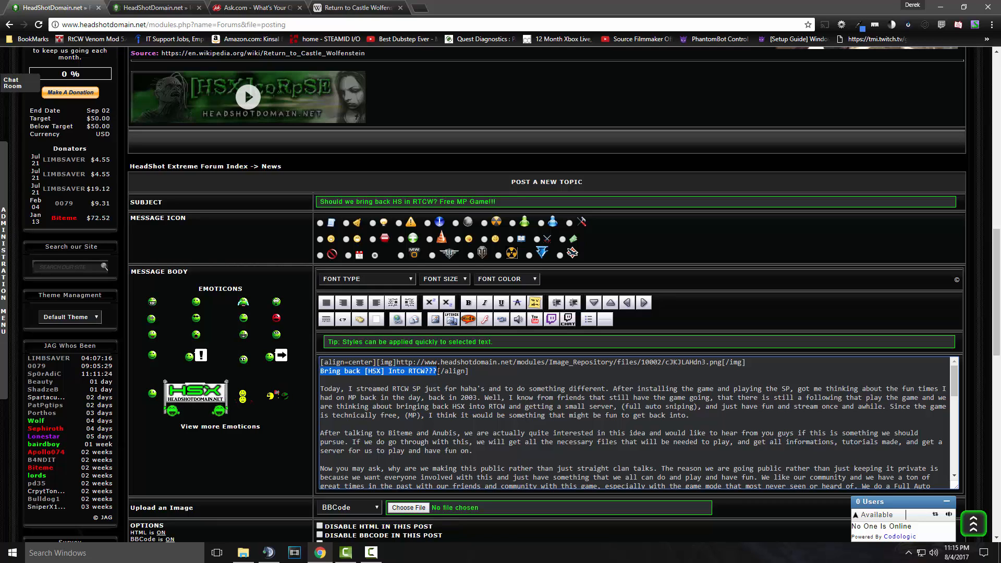
pyautogui.click(468, 302)
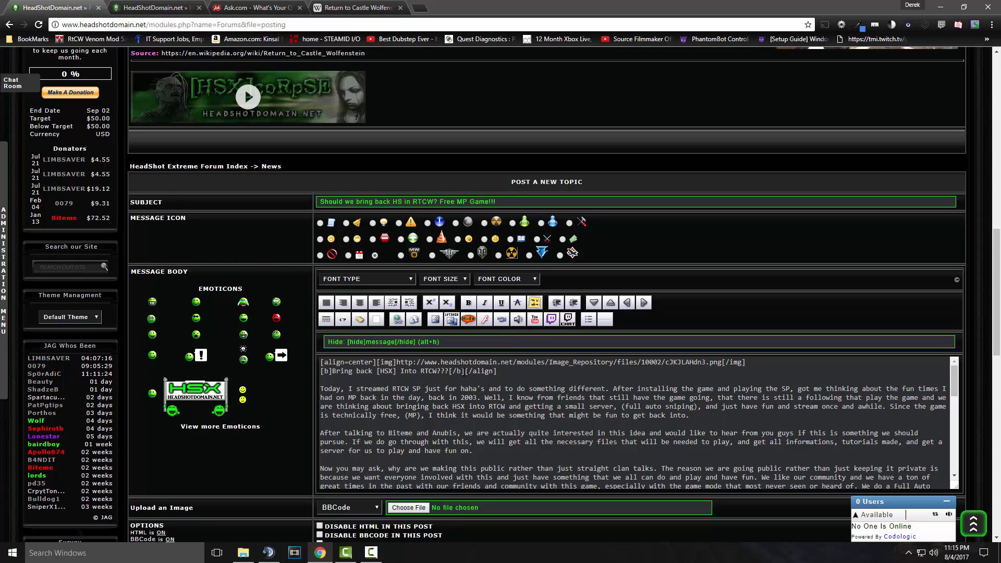
# - Set the bold "Bring back [HSX] Into RTCW???" line to the Large font size (18)
pyautogui.hotkey('shift', 'End')
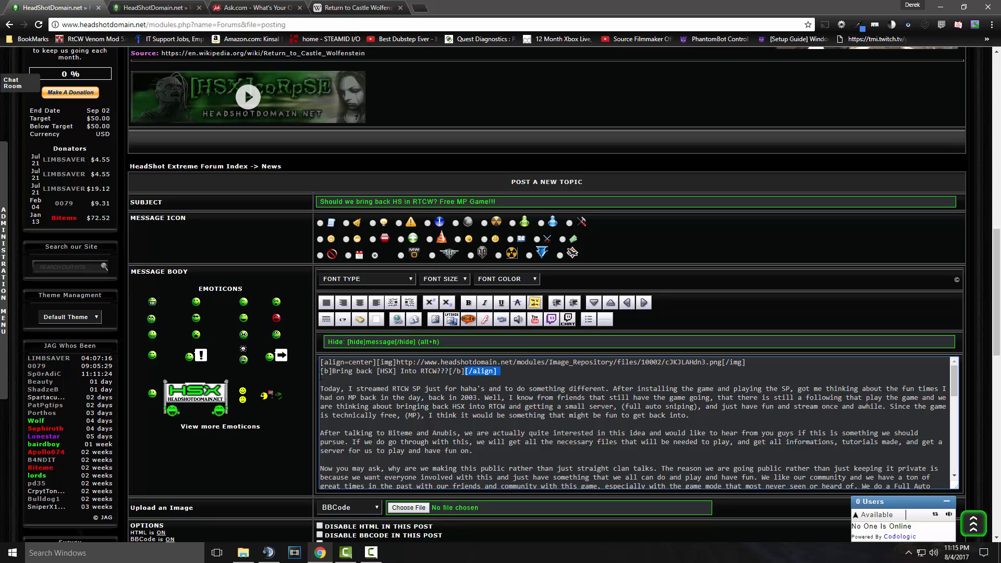
pyautogui.hotkey('shift', 'Home')
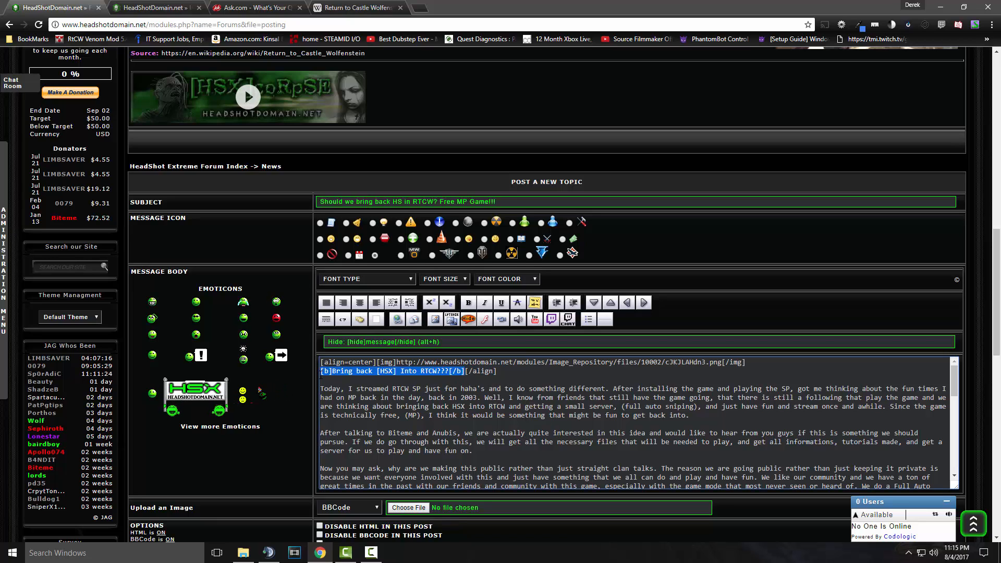
pyautogui.click(456, 281)
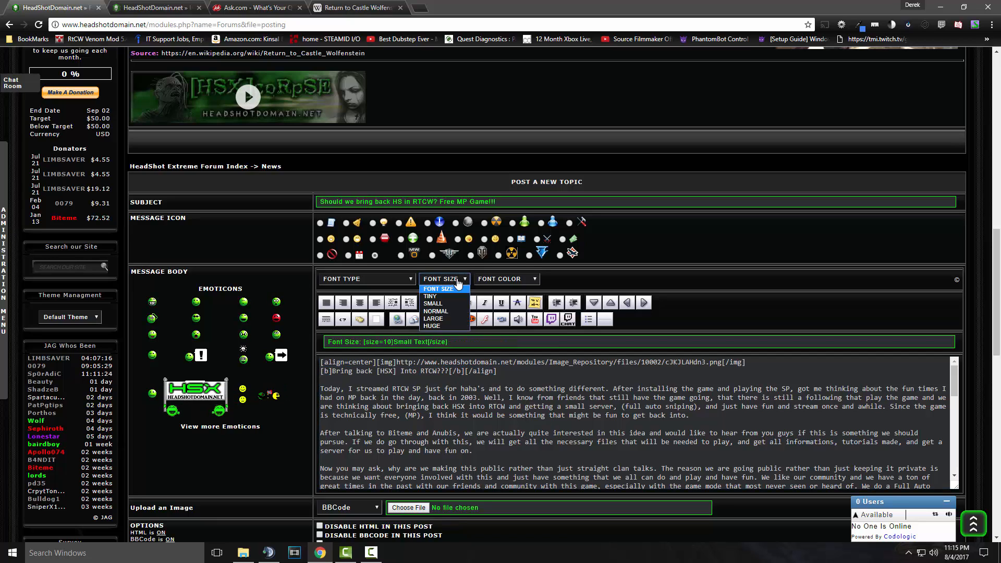
pyautogui.click(441, 319)
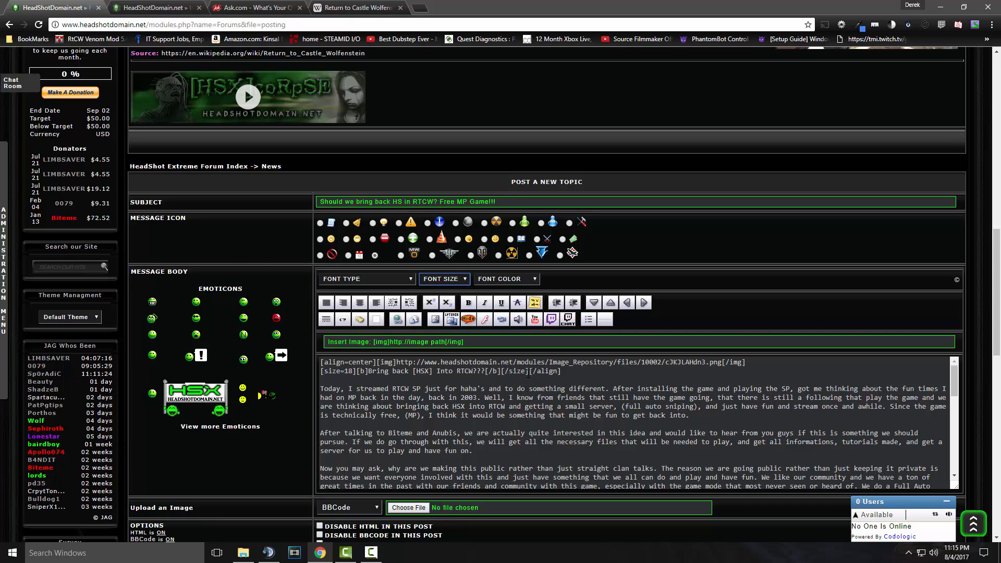
# - Color the "Bring back [HSX] Into RTCW???" line red, wrapping its size and bold tags
pyautogui.moveTo(528, 371); pyautogui.dragTo(325, 372)
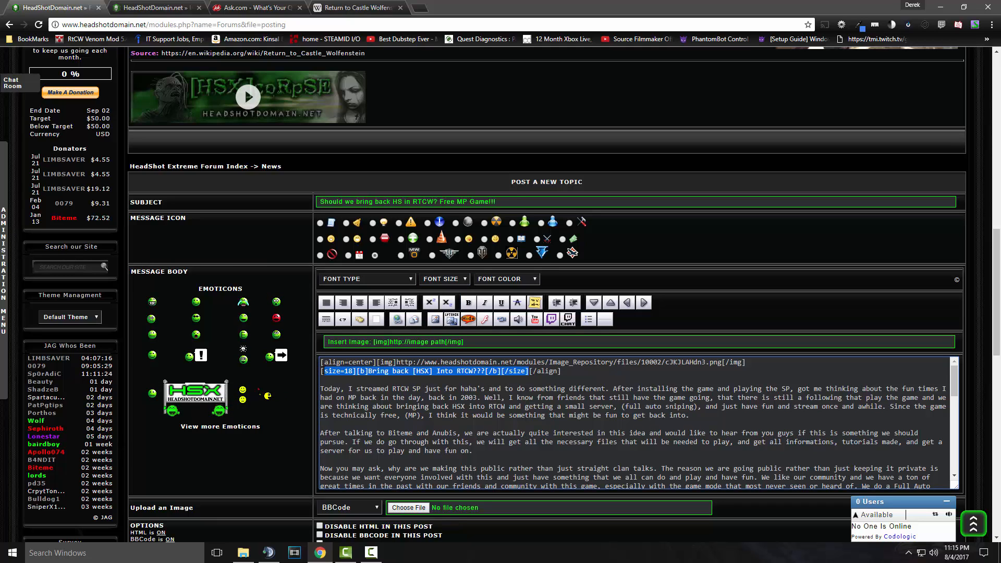
pyautogui.click(504, 280)
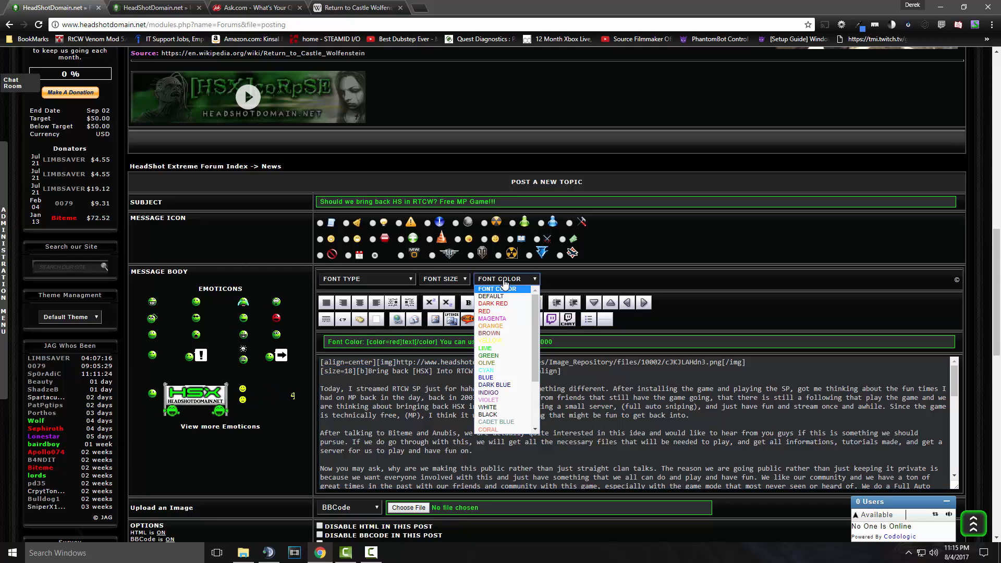
pyautogui.click(489, 312)
# - Preview the topic and check the heading under the logo and the layout down to the signature
pyautogui.scroll(-15, 627, 371)
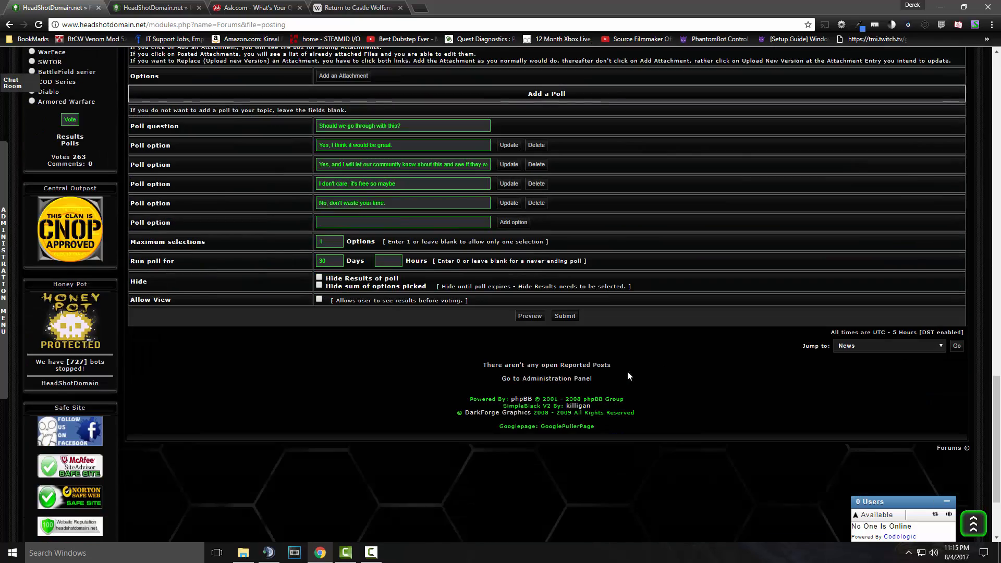
pyautogui.click(532, 317)
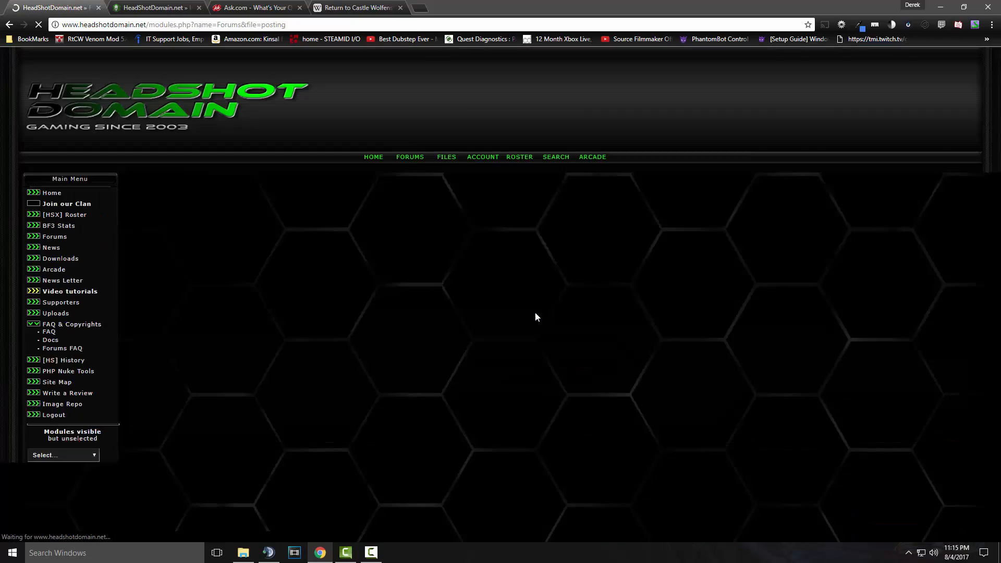
pyautogui.scroll(-2, 576, 319)
pyautogui.scroll(-1, 576, 319)
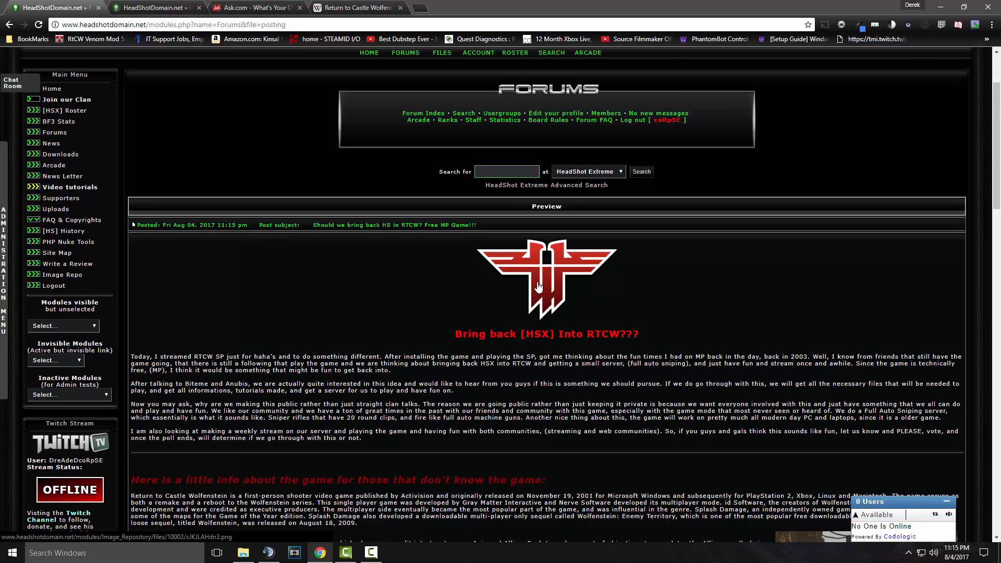
pyautogui.scroll(-2, 538, 286)
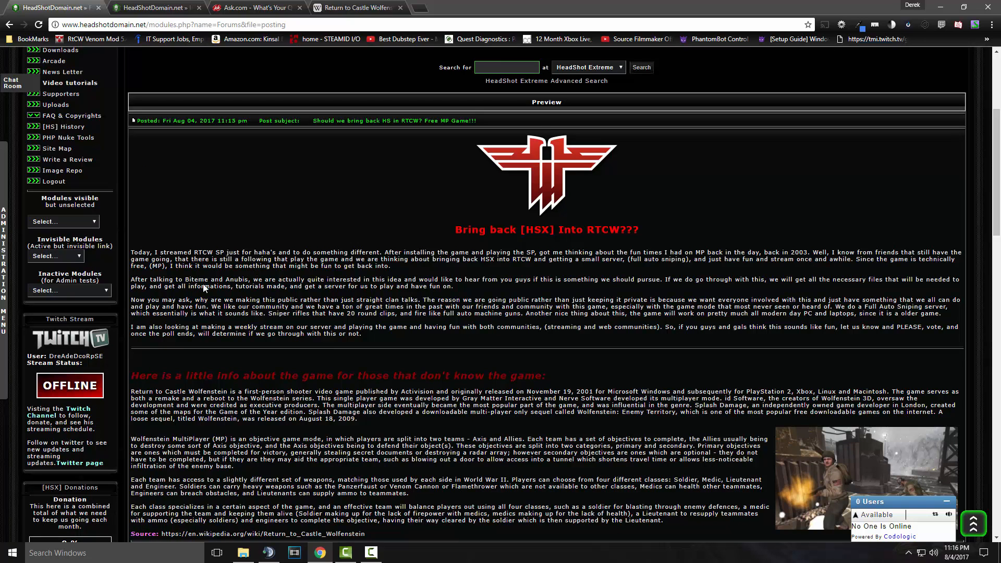
pyautogui.scroll(-4, 441, 327)
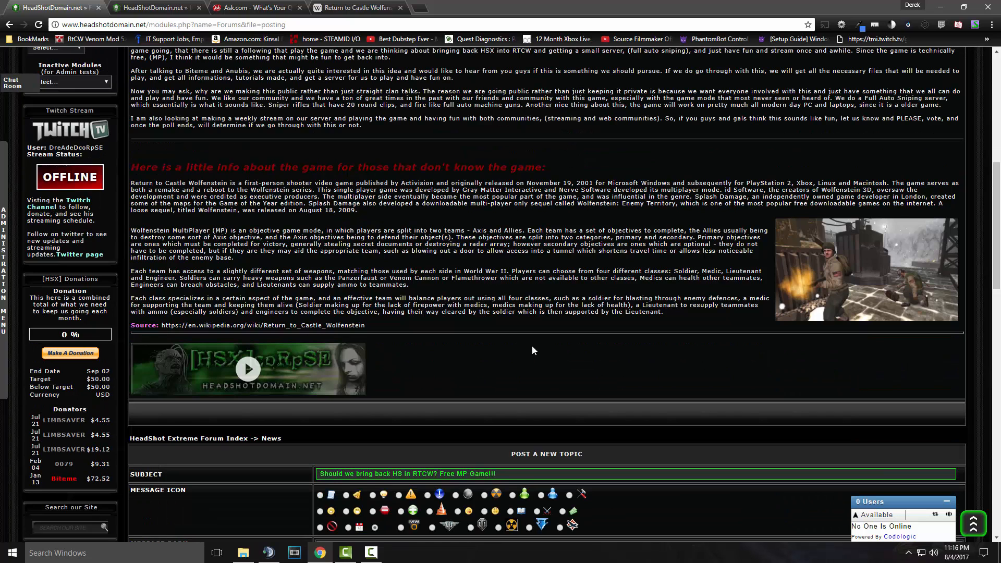
# - Switch to the Image Repository page and bring up the list of uploaded images
pyautogui.click(176, 7)
pyautogui.scroll(-1, 254, 189)
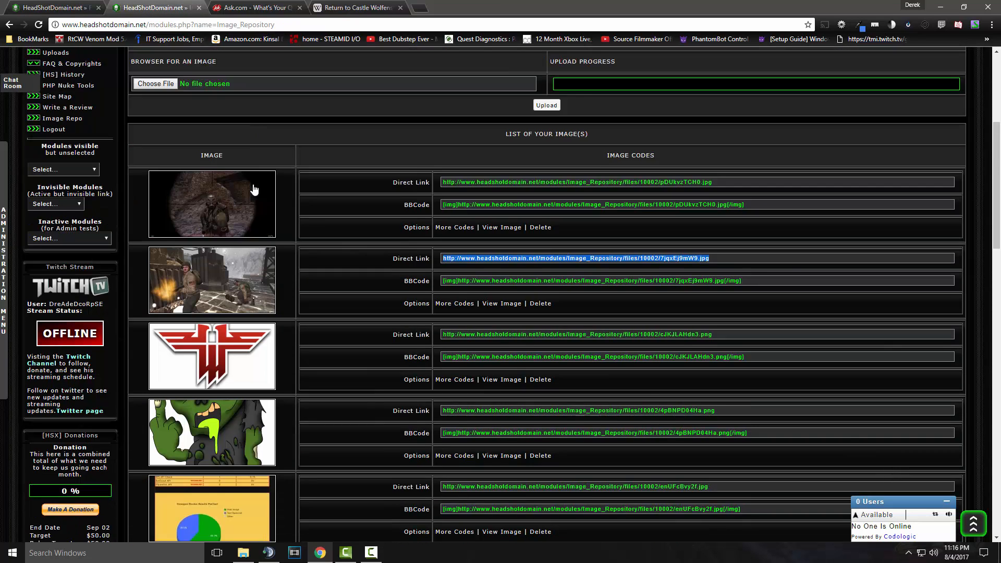
pyautogui.scroll(-2, 255, 190)
pyautogui.click(671, 175)
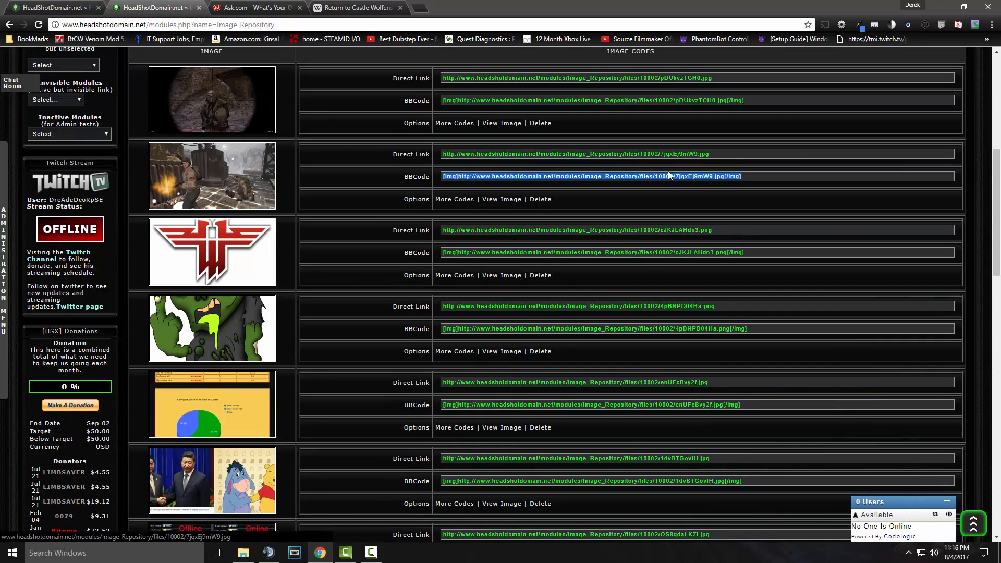
pyautogui.click(678, 154)
pyautogui.click(621, 176)
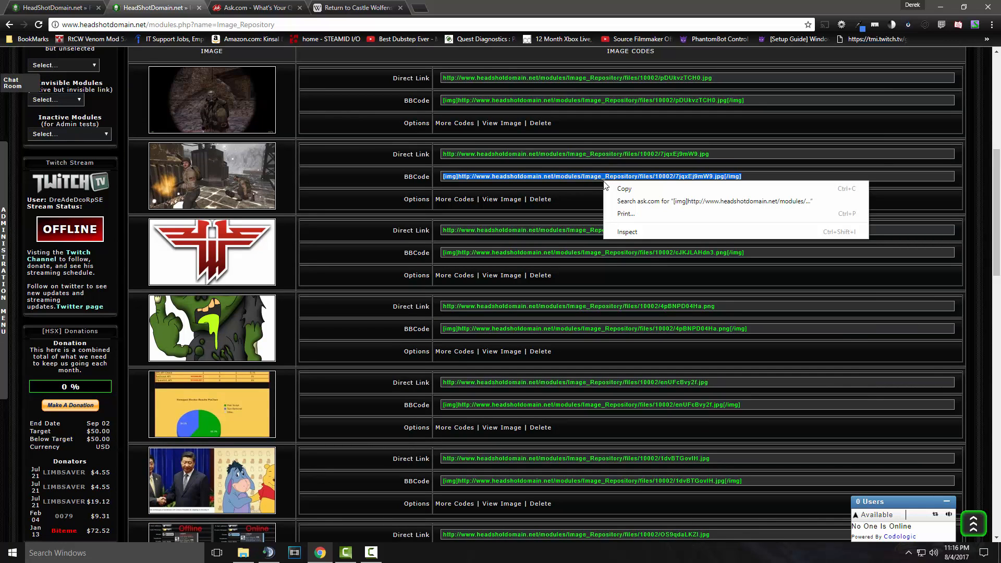
pyautogui.click(574, 101)
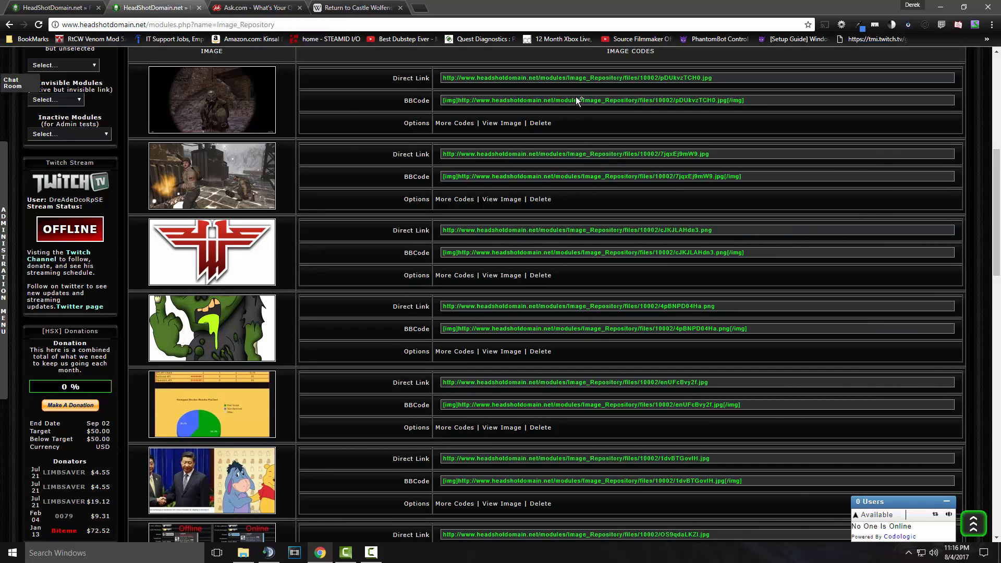
# - Copy the BBCode of the sniper scope image, pDUkvzTCH0.jpg, from the Image Repository list
pyautogui.click(576, 97)
pyautogui.rightClick(575, 97)
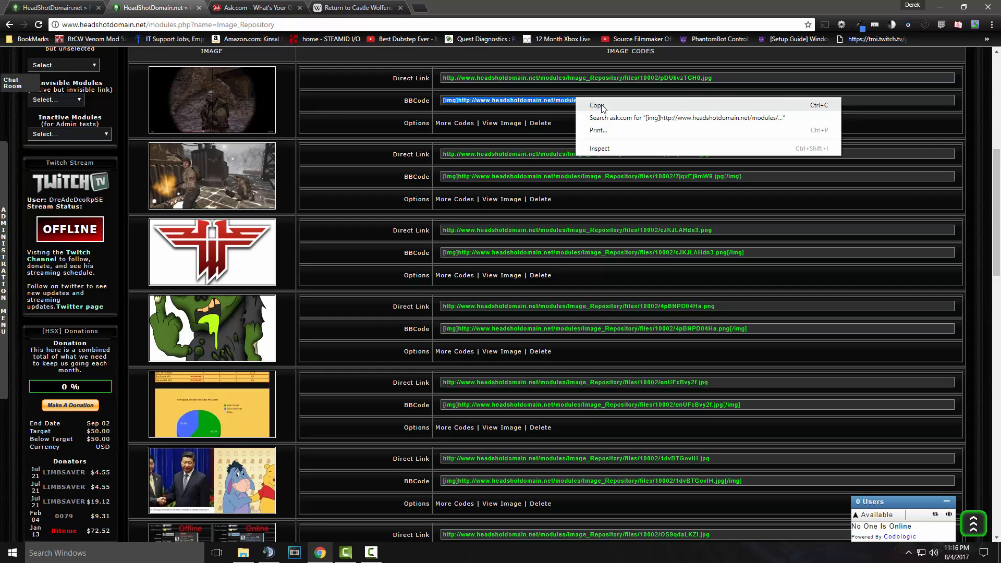
pyautogui.click(597, 105)
pyautogui.click(563, 77)
# - Return to the topic draft and insert the sniper scope image's BBCode, wrapped in [fl][/fl] tags, directly above the "Today, I streamed" paragraph
pyautogui.click(67, 6)
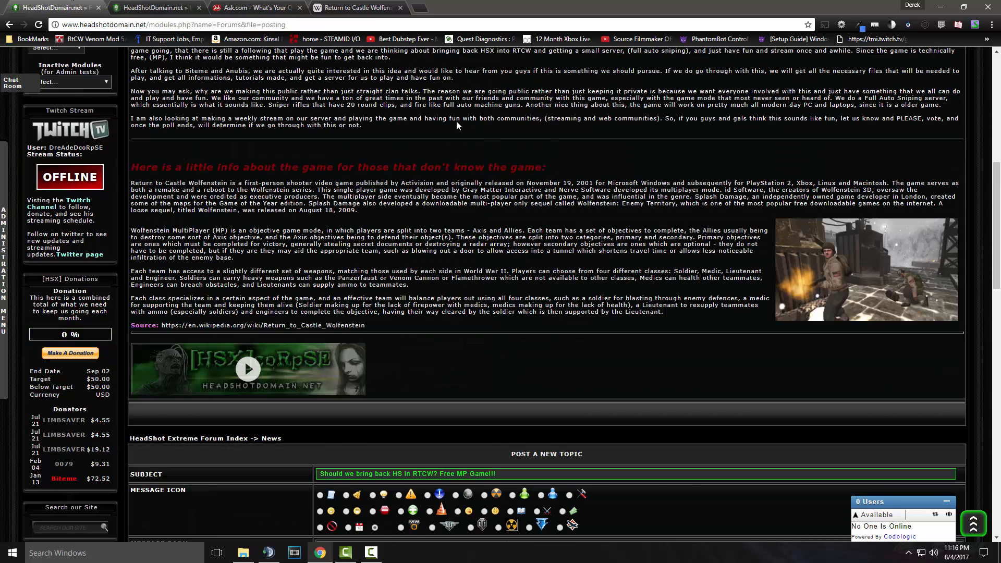
pyautogui.scroll(3, 457, 124)
pyautogui.scroll(-9, 584, 274)
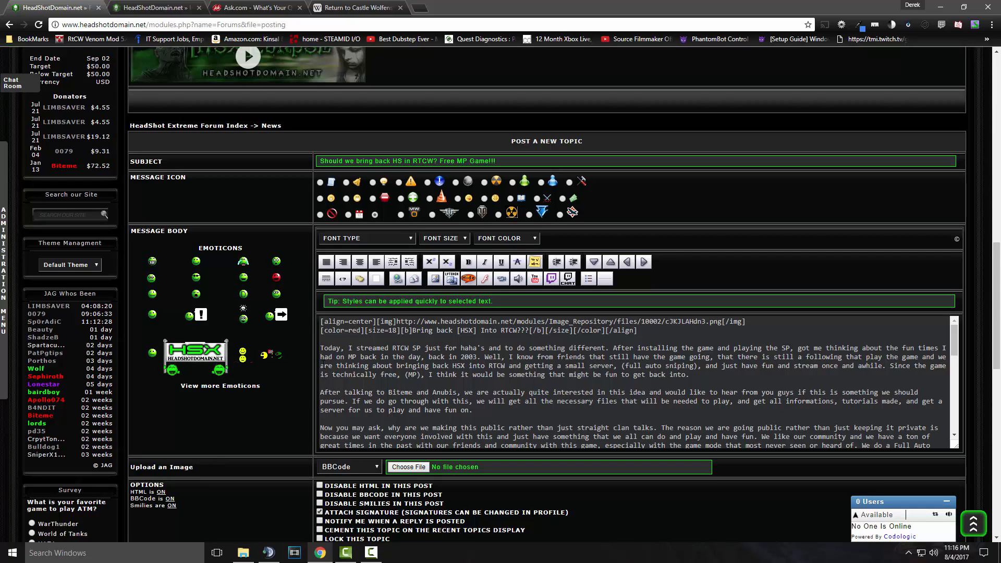
pyautogui.click(324, 342)
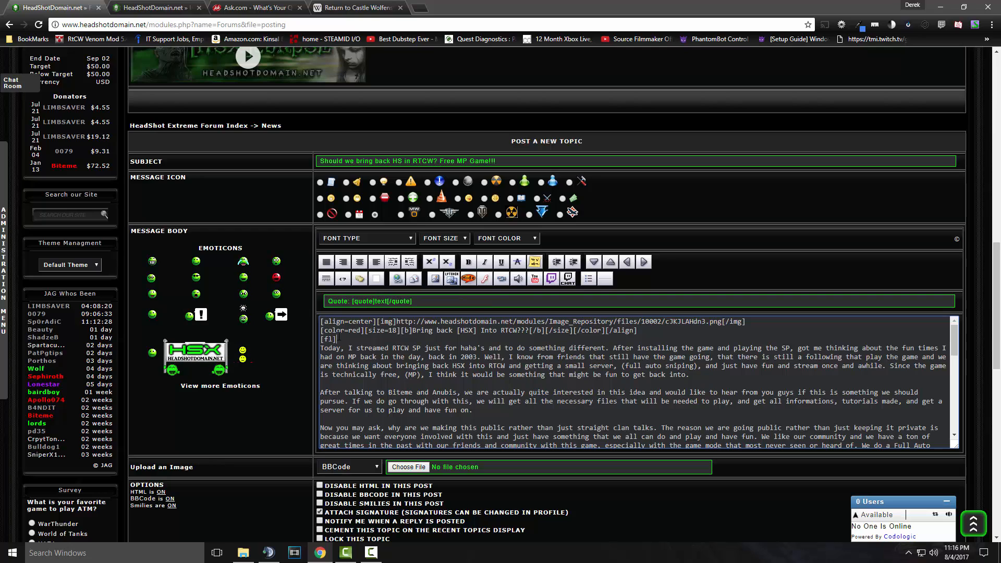
pyautogui.hotkey('ctrl', 'v')
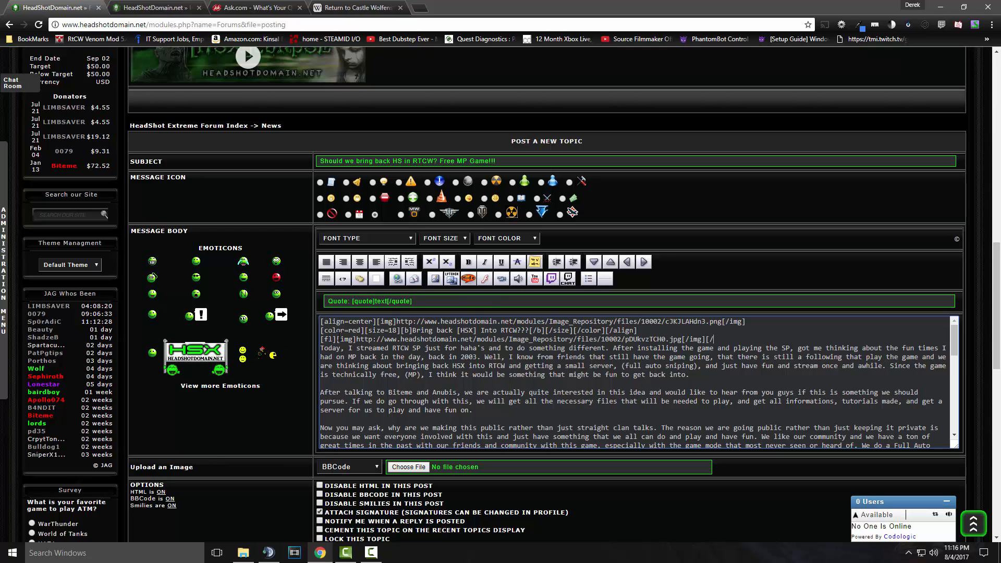
pyautogui.write('fl')
# - Preview the topic, check how the text flows around the floated sniper image, and view that image enlarged
pyautogui.scroll(-10, 491, 432)
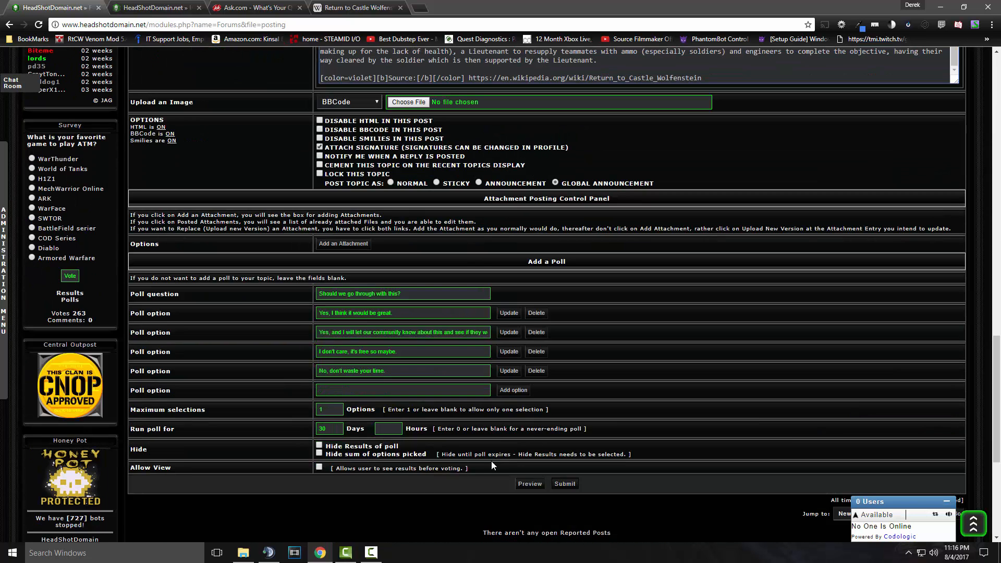
pyautogui.click(530, 482)
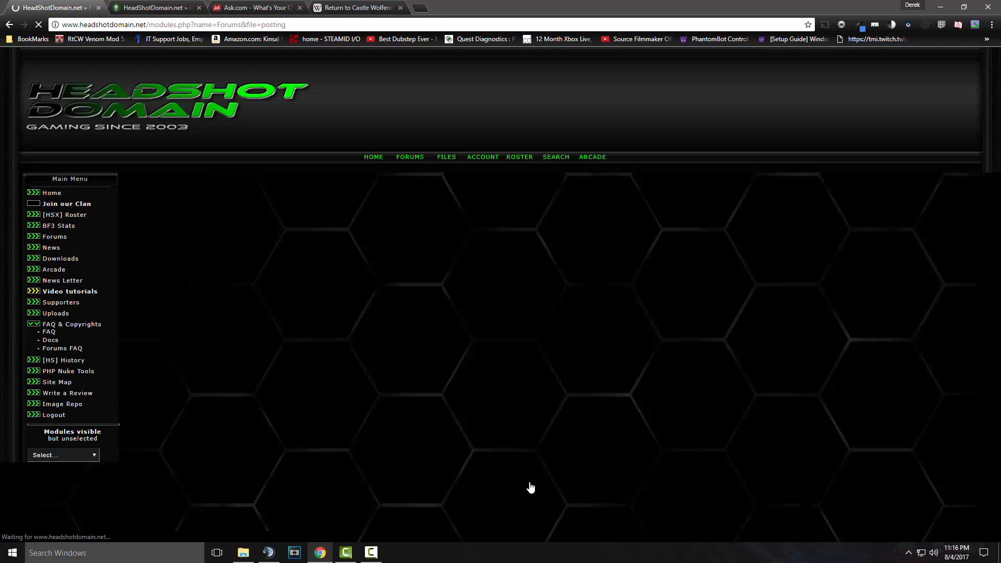
pyautogui.scroll(-5, 446, 354)
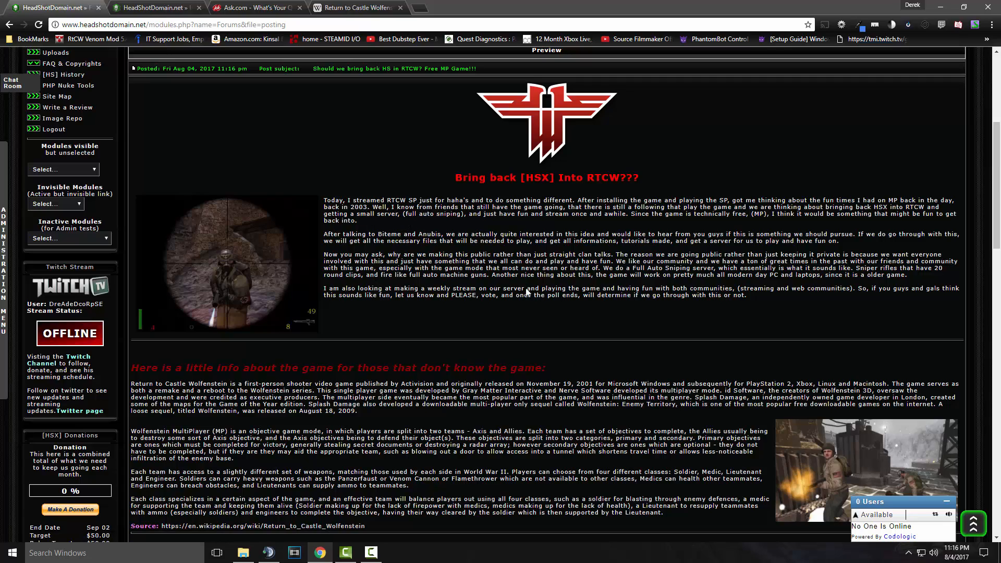
pyautogui.scroll(-4, 527, 292)
pyautogui.scroll(4, 556, 303)
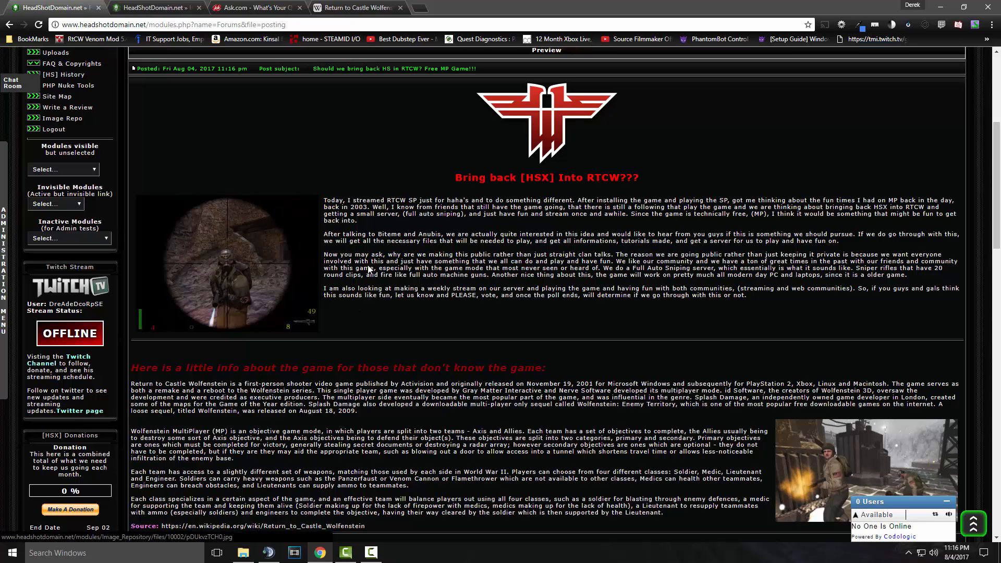
pyautogui.scroll(-3, 348, 320)
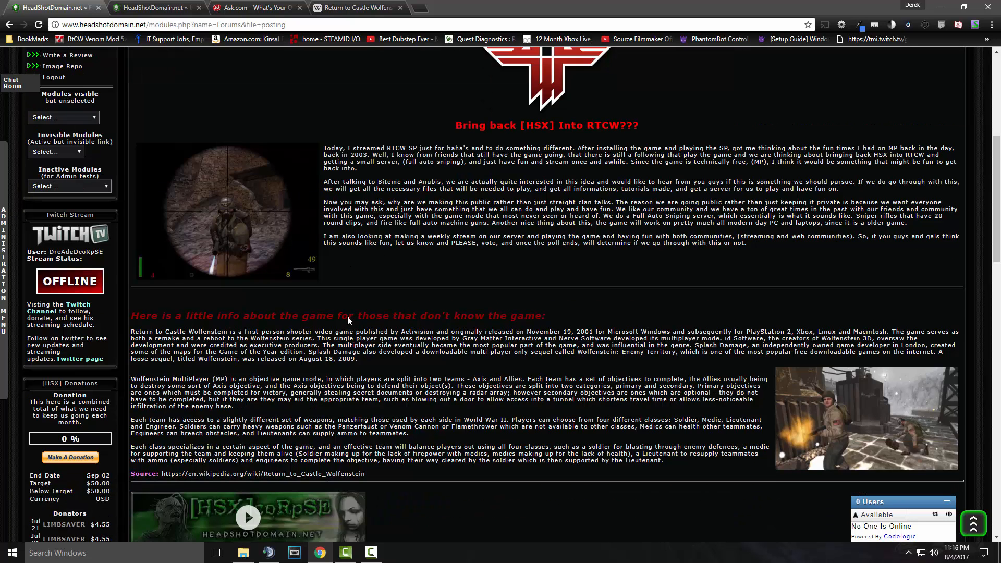
pyautogui.scroll(3, 348, 320)
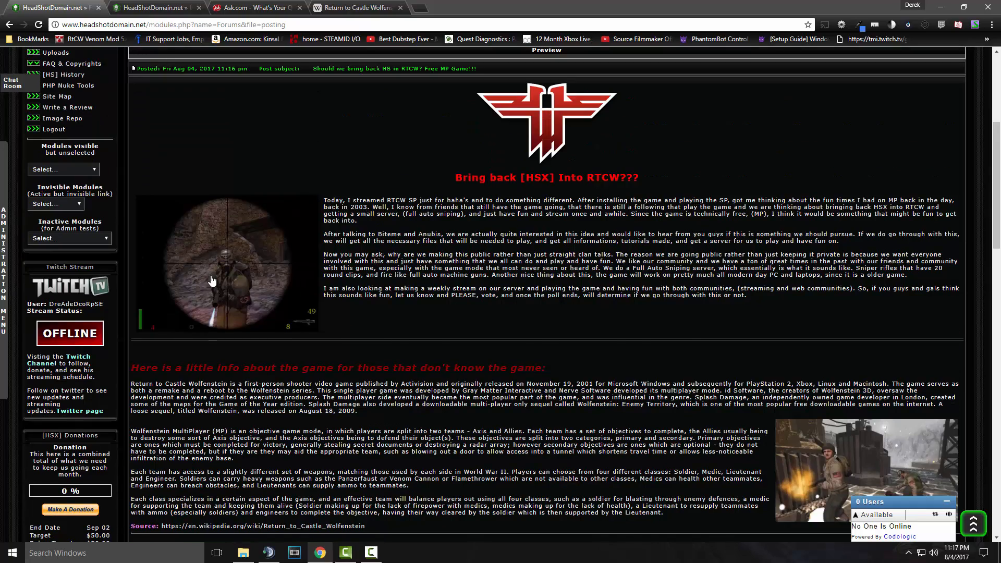
pyautogui.click(242, 285)
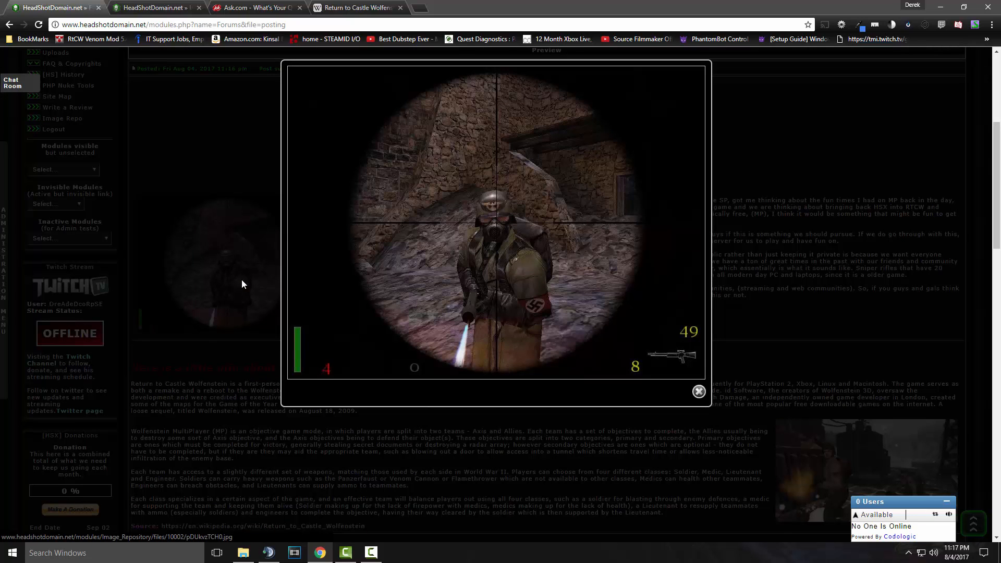
pyautogui.click(699, 392)
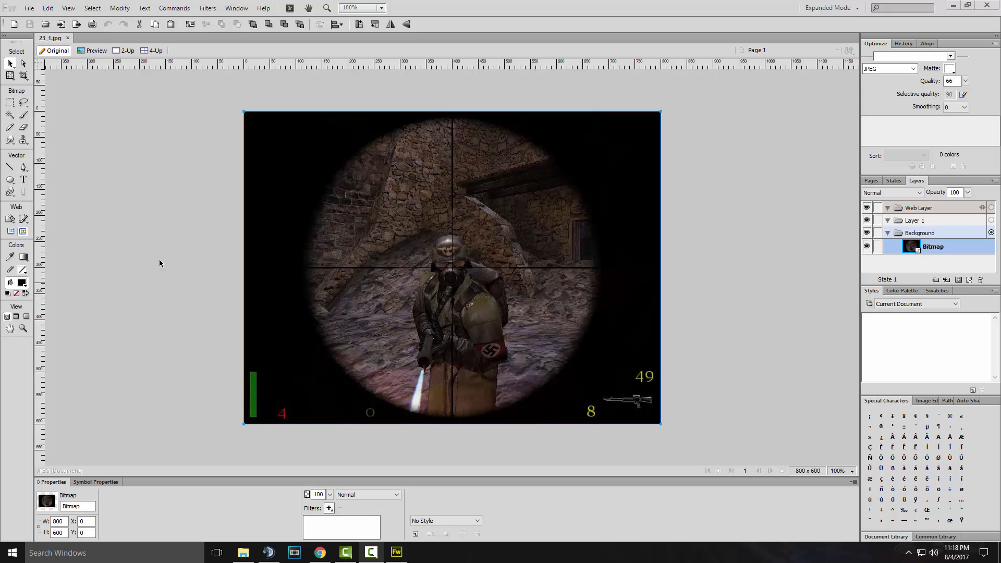
# - Resize 23_1.jpg in Fireworks to 400 pixels wide, keeping its proportions constrained
pyautogui.click(164, 401)
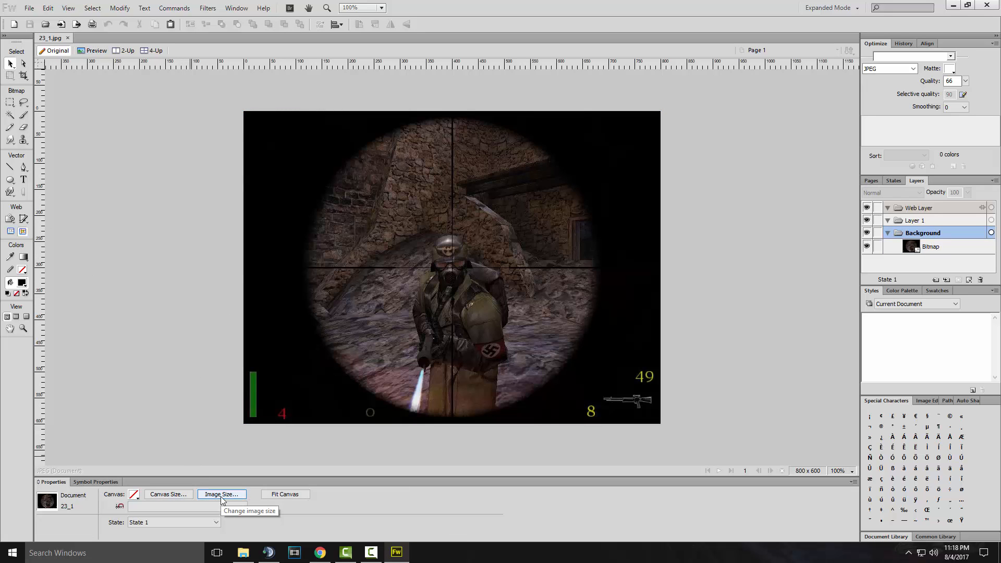
pyautogui.click(221, 494)
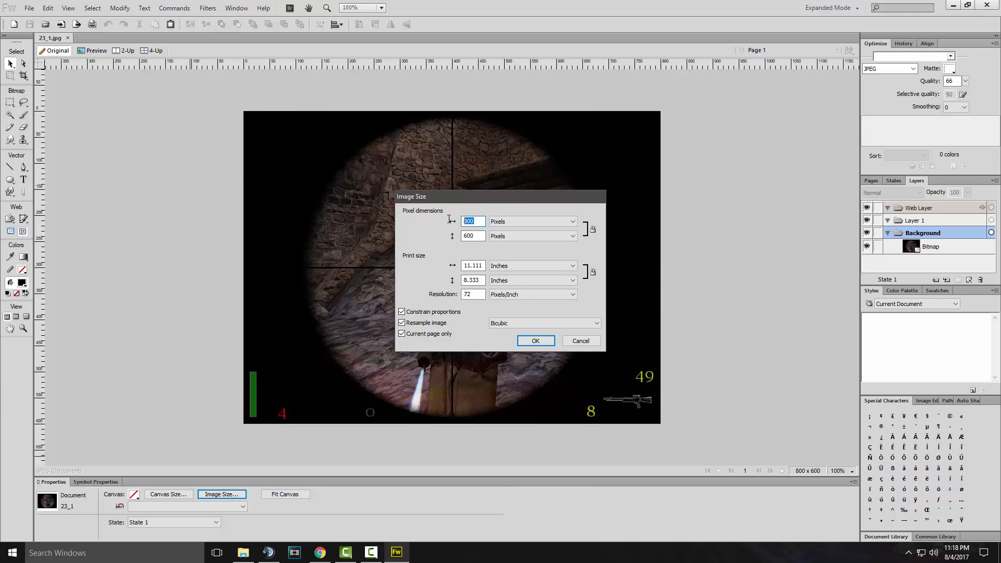
pyautogui.write('40')
pyautogui.click(533, 342)
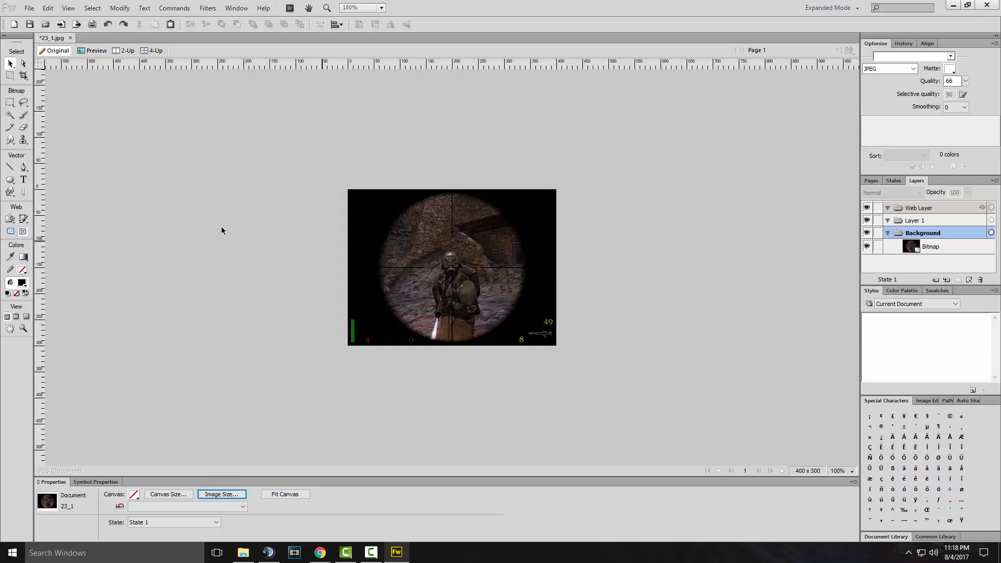
# - Delete a full-width strip about 23 pixels tall from the upper edge of the sniper bitmap with the Marquee tool
pyautogui.click(10, 102)
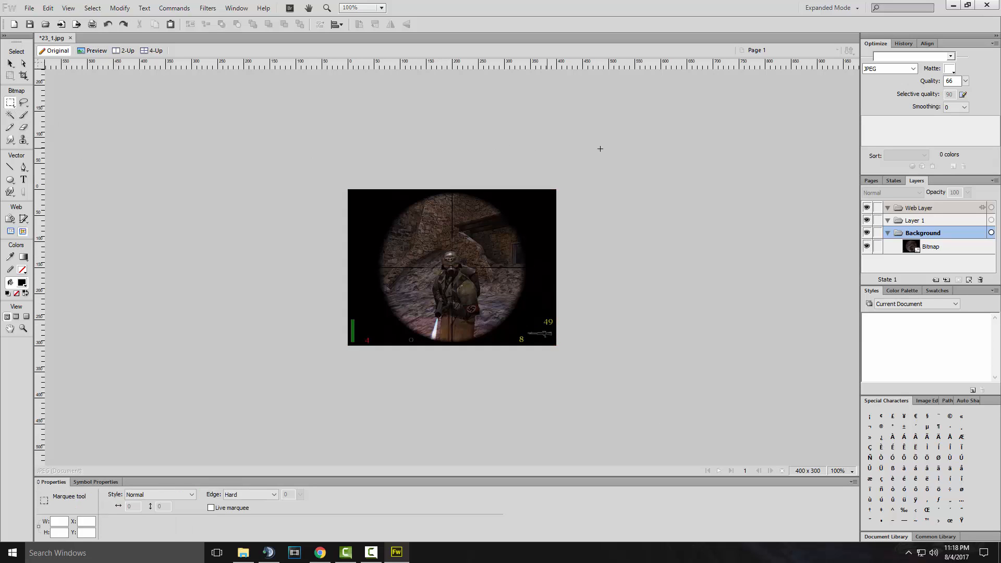
pyautogui.moveTo(596, 160); pyautogui.dragTo(309, 202)
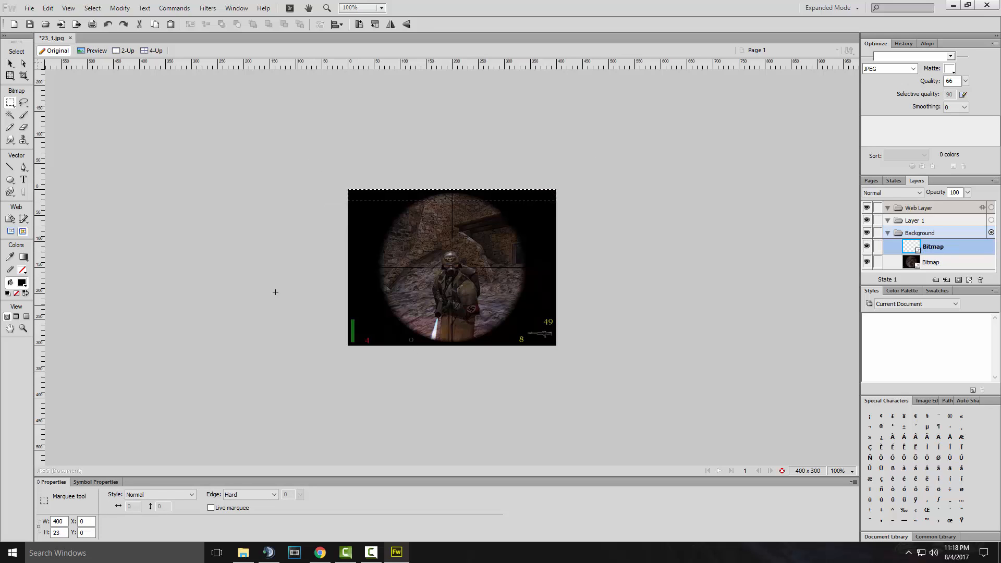
pyautogui.click(941, 263)
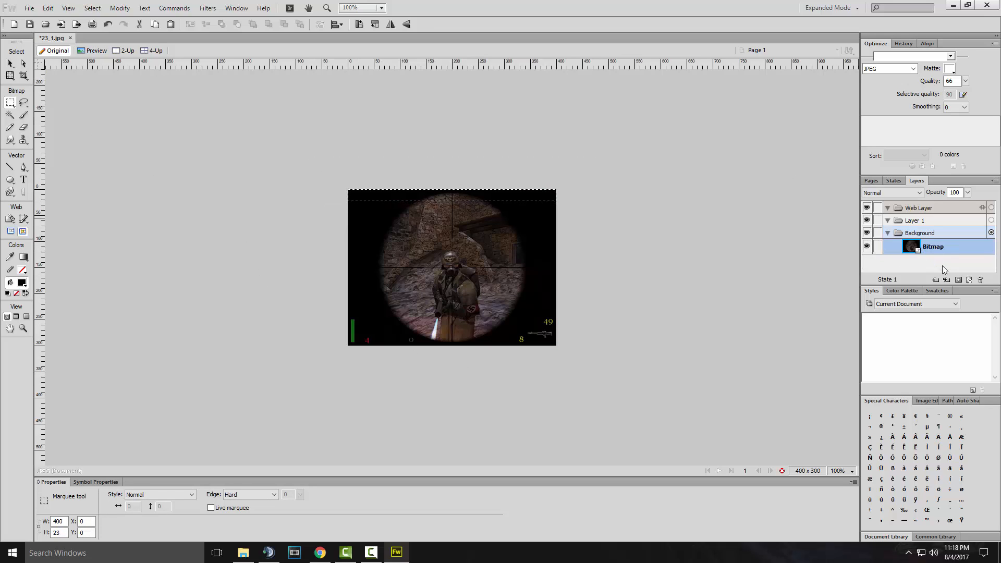
pyautogui.press('Delete')
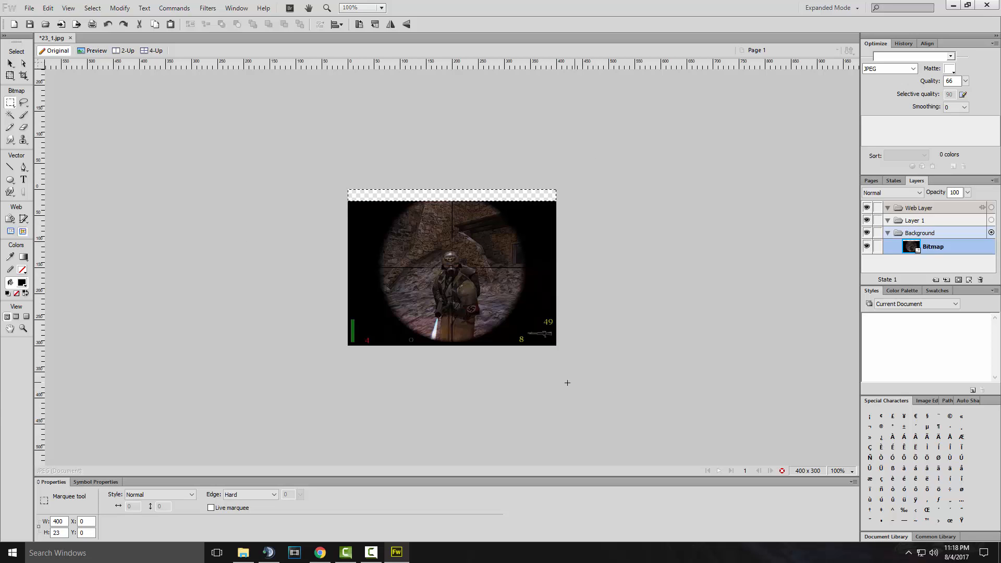
# - Delete a full-width strip about 55 pixels tall from the bitmap's lower edge and fit the canvas to the remaining image
pyautogui.moveTo(560, 382); pyautogui.dragTo(341, 317)
pyautogui.press('Delete')
pyautogui.click(10, 64)
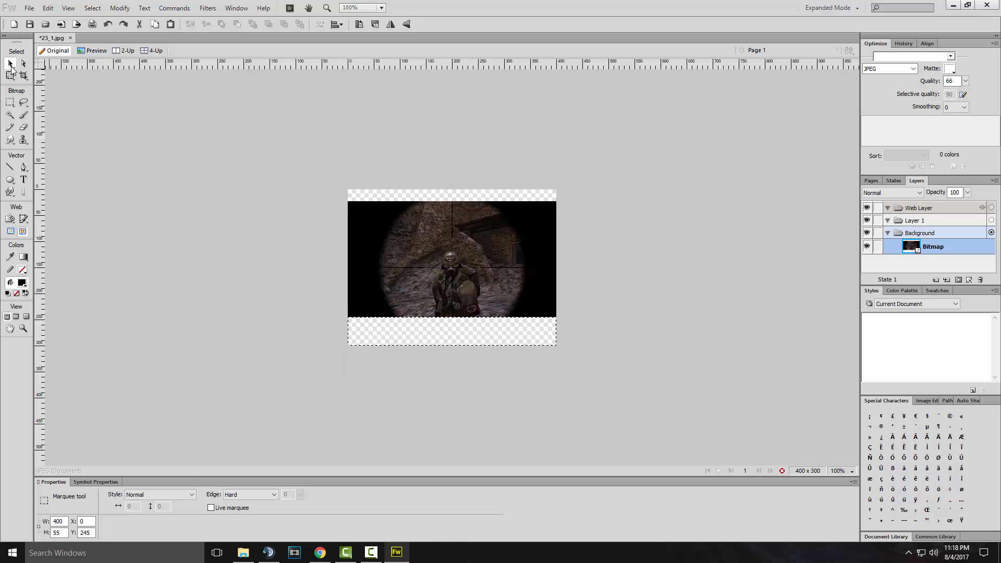
pyautogui.click(100, 179)
pyautogui.click(271, 496)
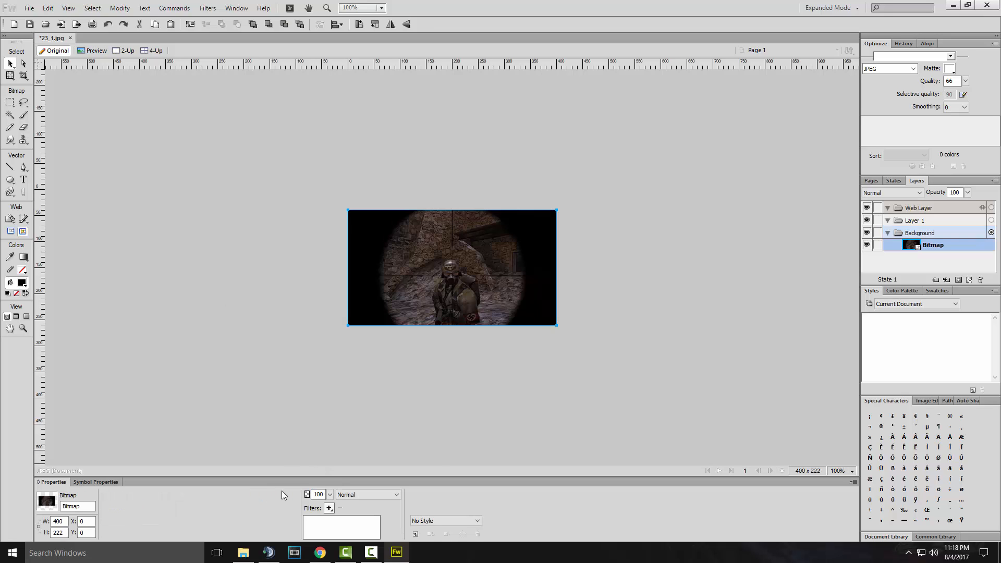
pyautogui.click(459, 462)
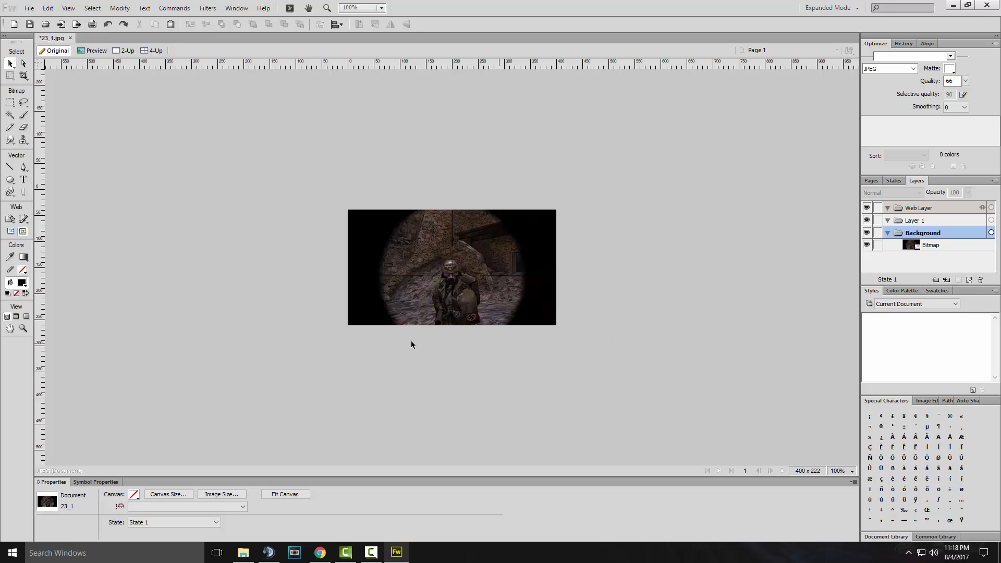
# - Save the trimmed sniper image as 23_1.jpg and close Fireworks
pyautogui.click(29, 8)
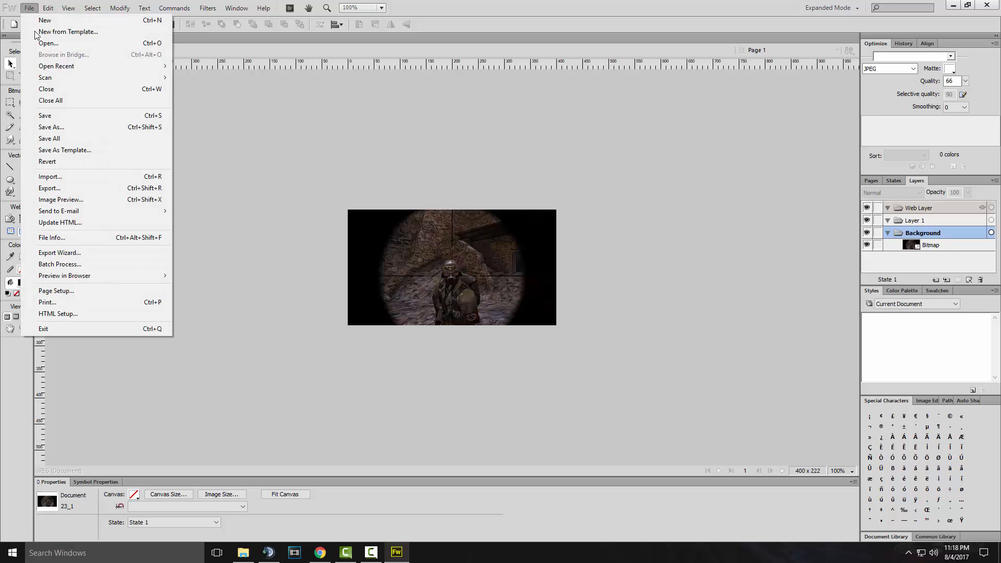
pyautogui.click(55, 128)
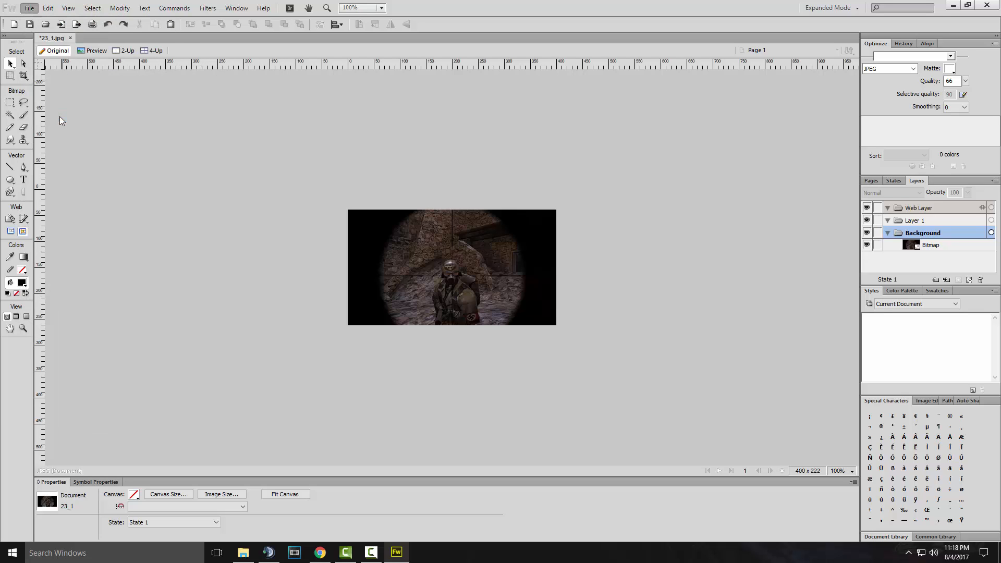
pyautogui.click(985, 4)
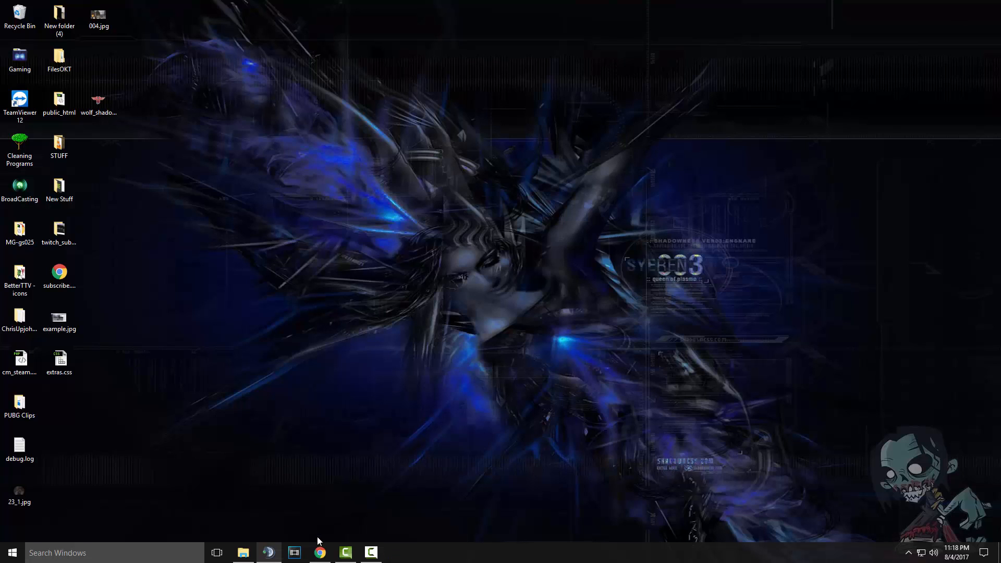
# - Switch to Chrome's Image Repository page and delete the old sniper scope image, pDUkvzTCH0.jpg, from the uploaded images
pyautogui.click(320, 552)
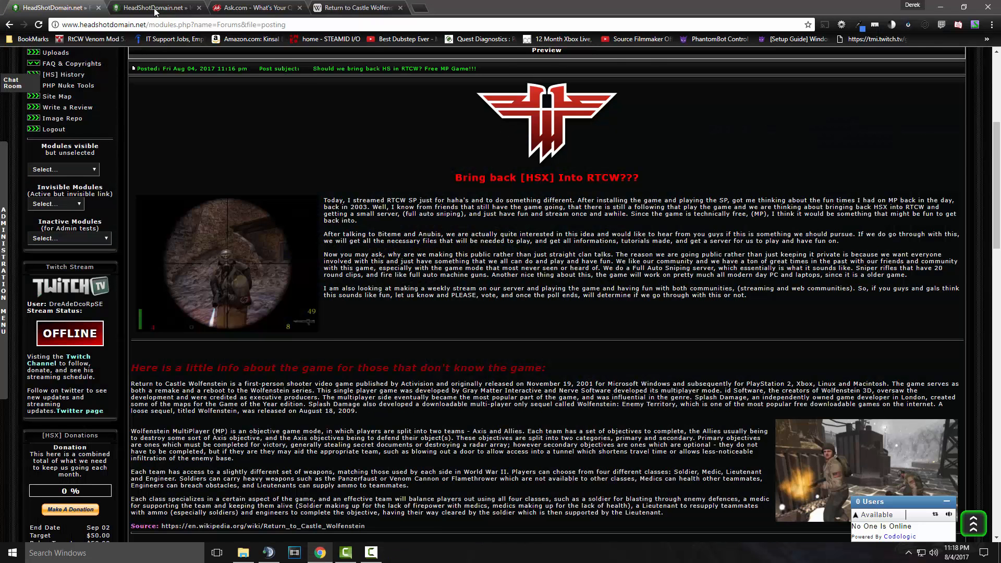
pyautogui.click(155, 8)
pyautogui.scroll(2, 313, 198)
pyautogui.click(537, 204)
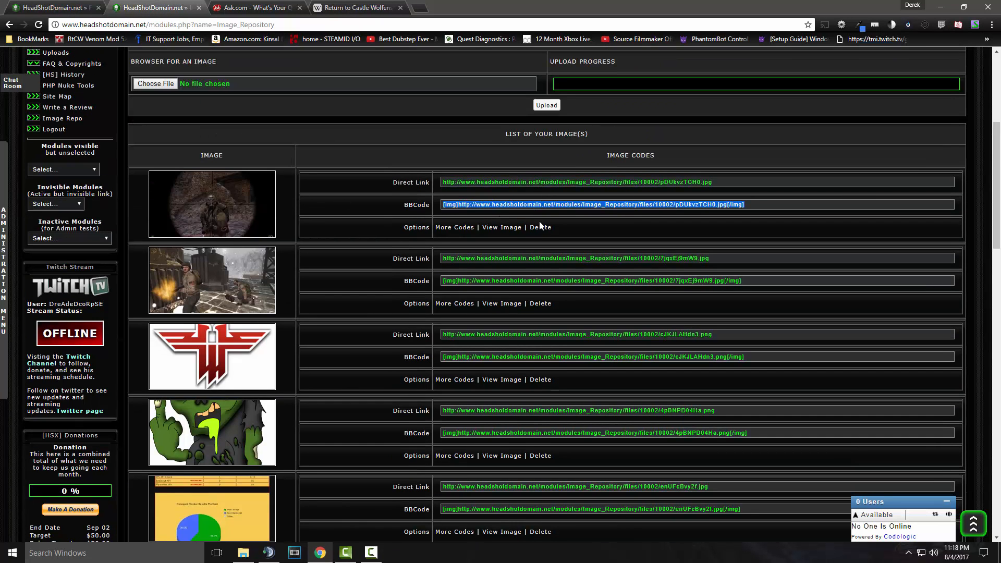
pyautogui.click(540, 228)
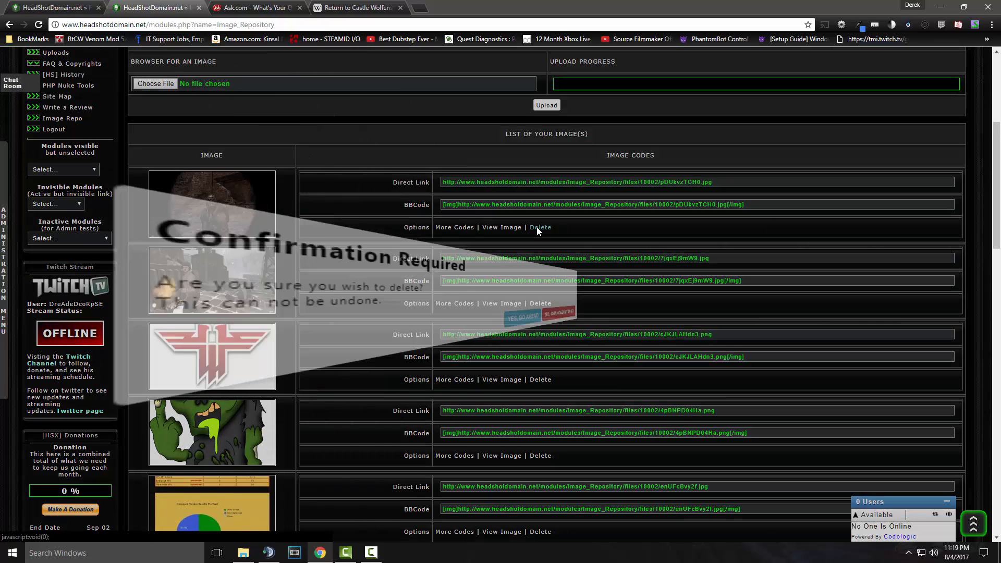
pyautogui.click(542, 321)
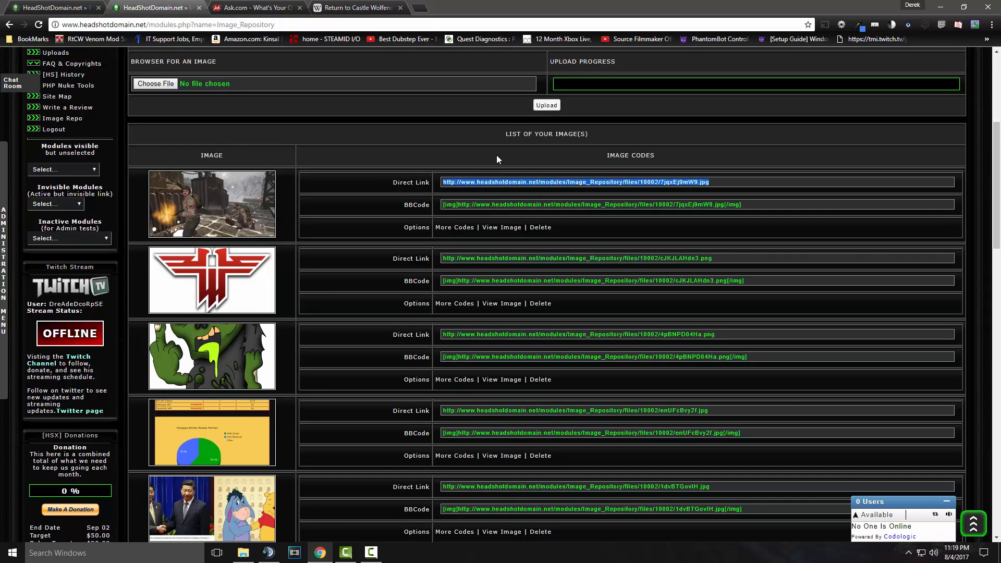
# - Upload the trimmed 23_1.jpg from the Desktop to the Image Repository
pyautogui.click(162, 83)
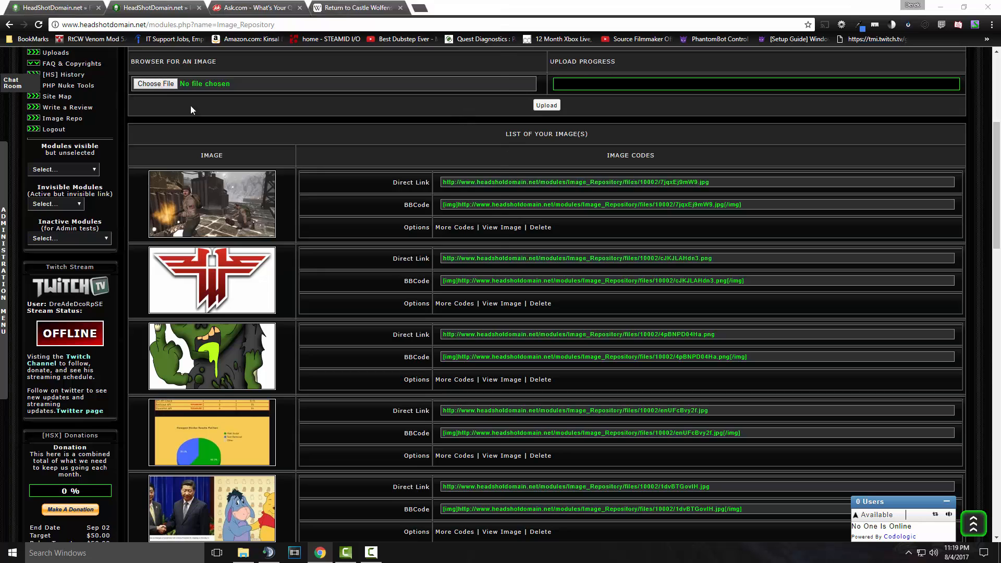
pyautogui.scroll(-2, 262, 166)
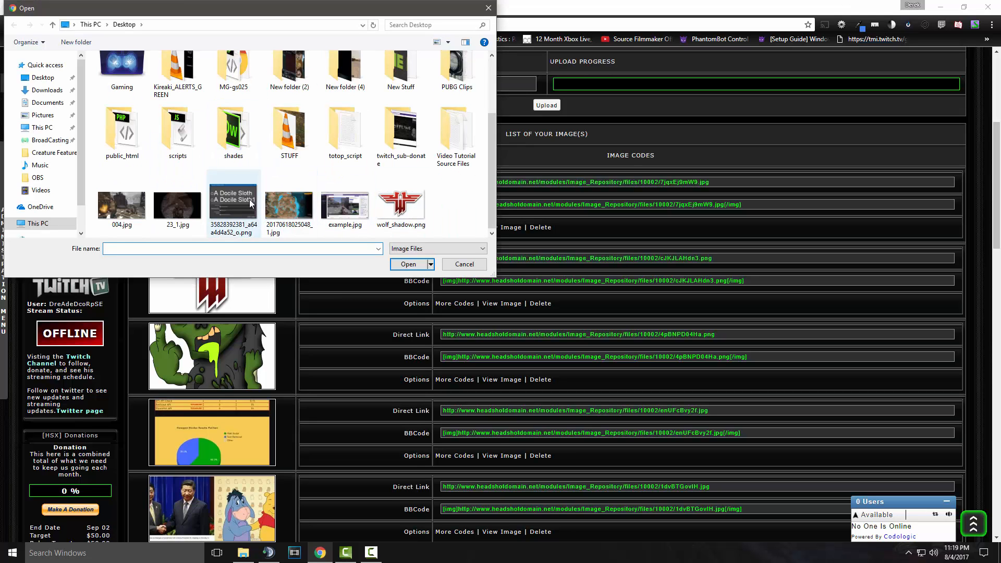
pyautogui.click(179, 199)
pyautogui.click(409, 265)
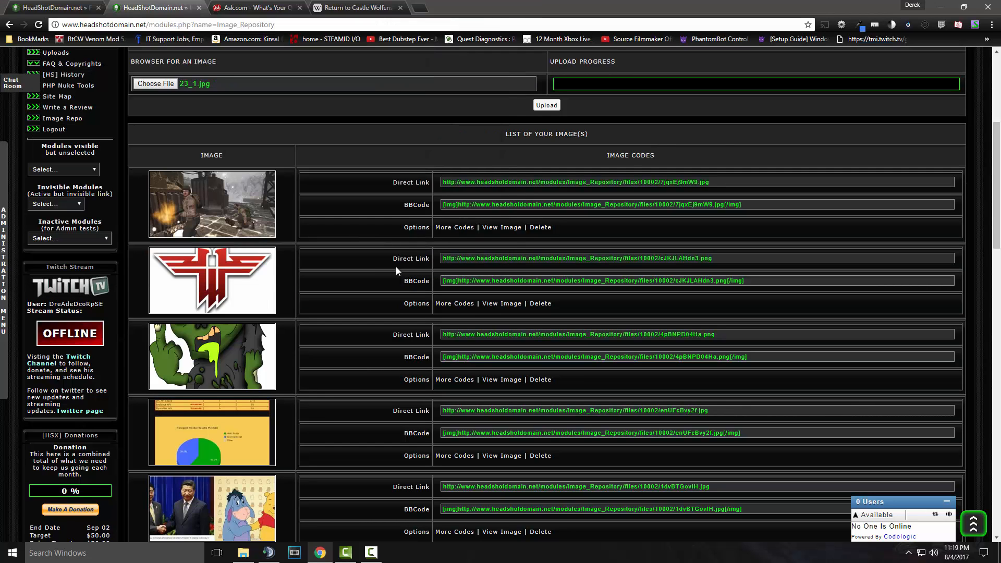
pyautogui.click(545, 105)
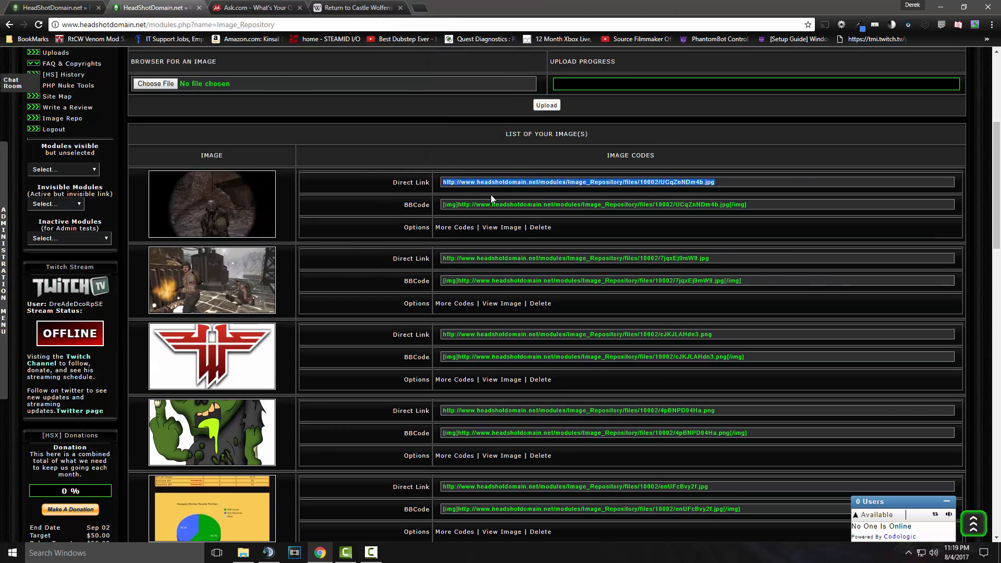
# - Copy the BBCode of the newly uploaded sniper scope image, UCqZnNDm4b.jpg
pyautogui.click(539, 204)
pyautogui.rightClick(539, 204)
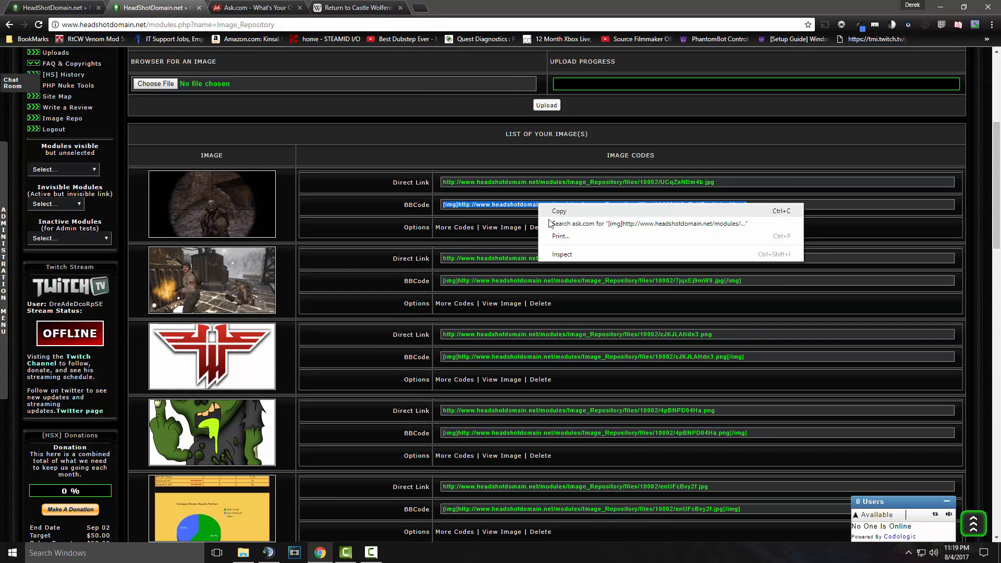
pyautogui.click(568, 209)
pyautogui.click(505, 182)
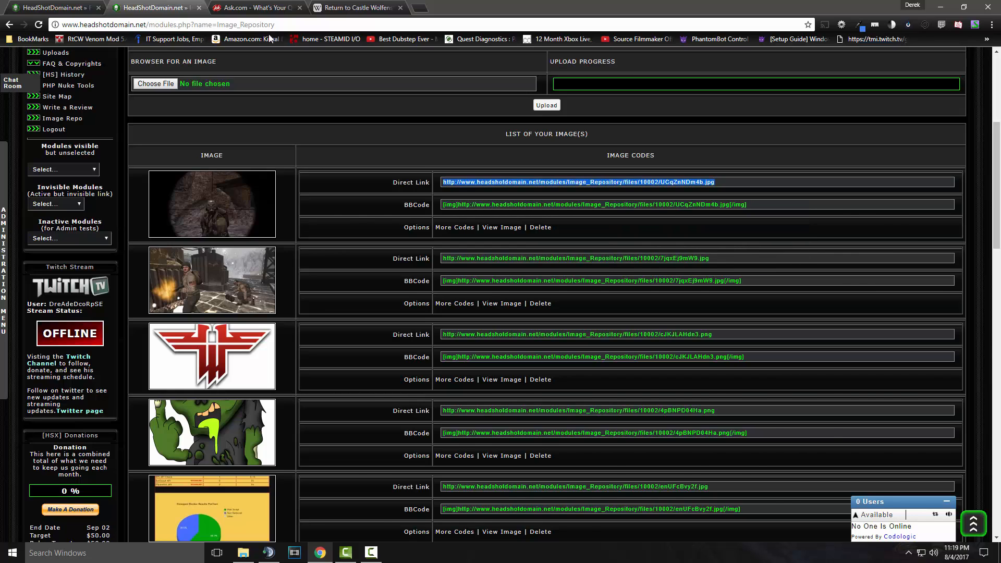
# - In the forum topic's message body, replace the pDUkvzTCH0.jpg image code inside the [fl] tags with the copied UCqZnNDm4b.jpg code
pyautogui.click(55, 8)
pyautogui.scroll(-2, 470, 245)
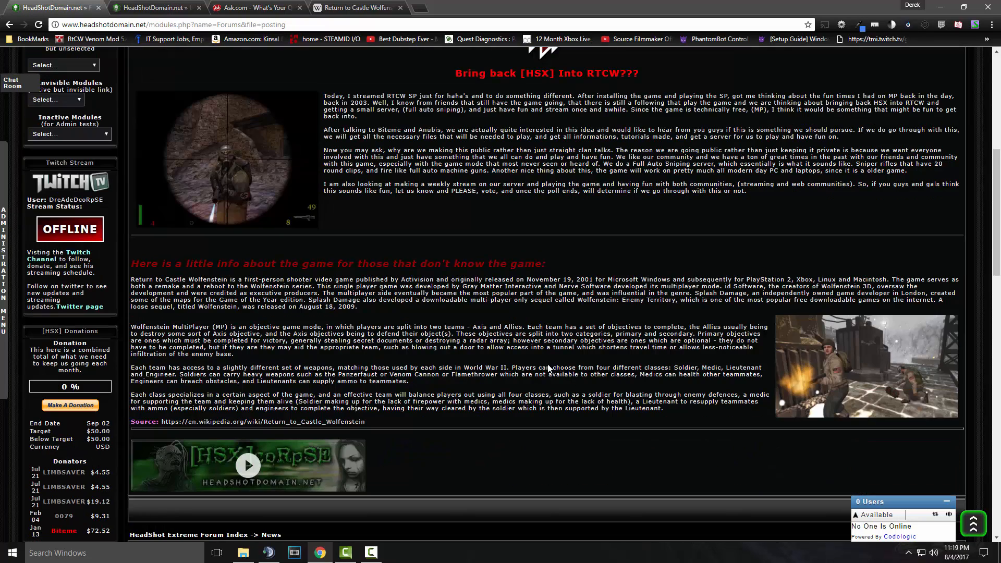
pyautogui.scroll(-8, 549, 369)
pyautogui.scroll(3, 552, 345)
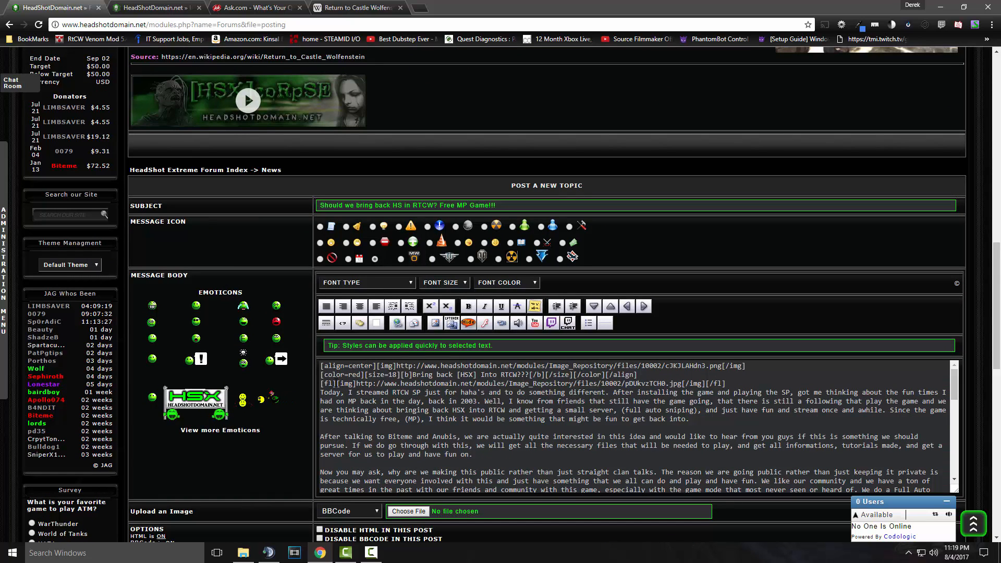
pyautogui.moveTo(337, 383); pyautogui.dragTo(706, 383)
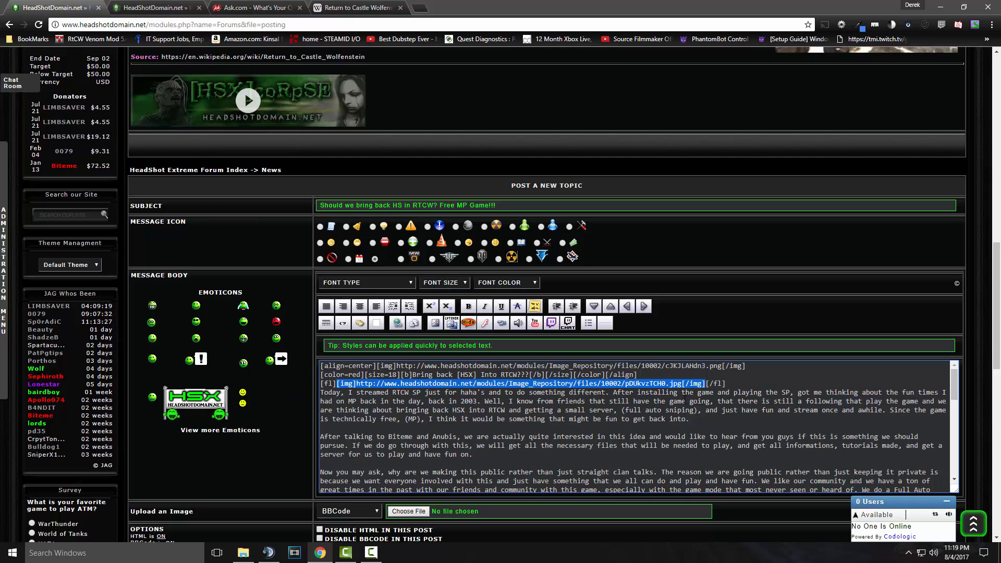
pyautogui.hotkey('ctrl', 'v')
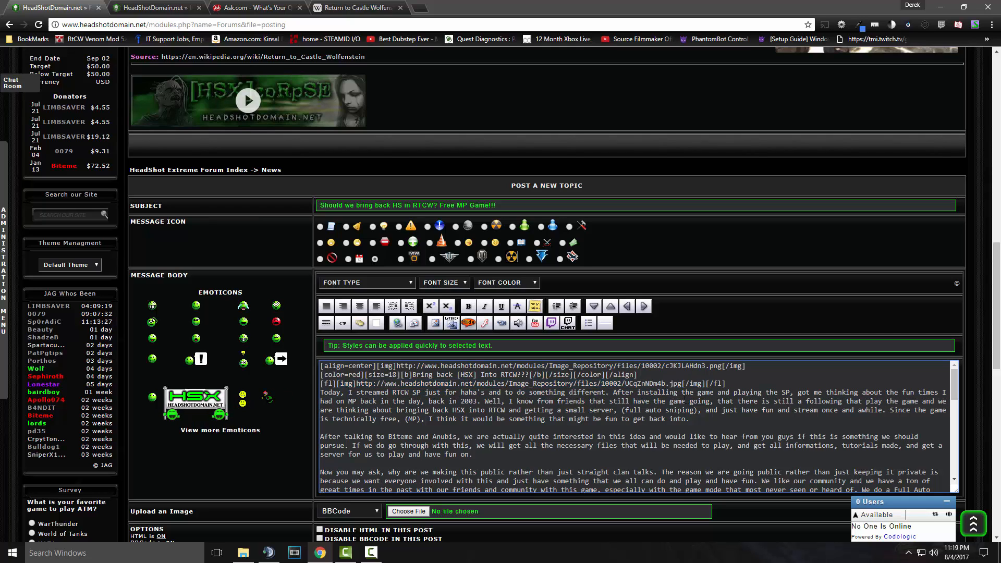
# - Preview the topic with the replaced sniper scope image
pyautogui.scroll(-5, 626, 418)
pyautogui.scroll(-12, 612, 359)
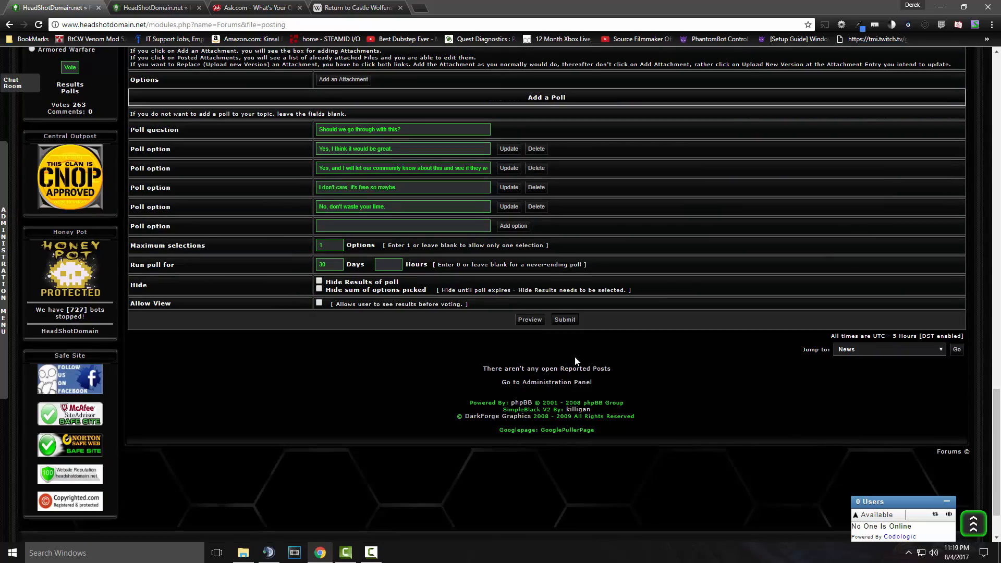
pyautogui.click(528, 319)
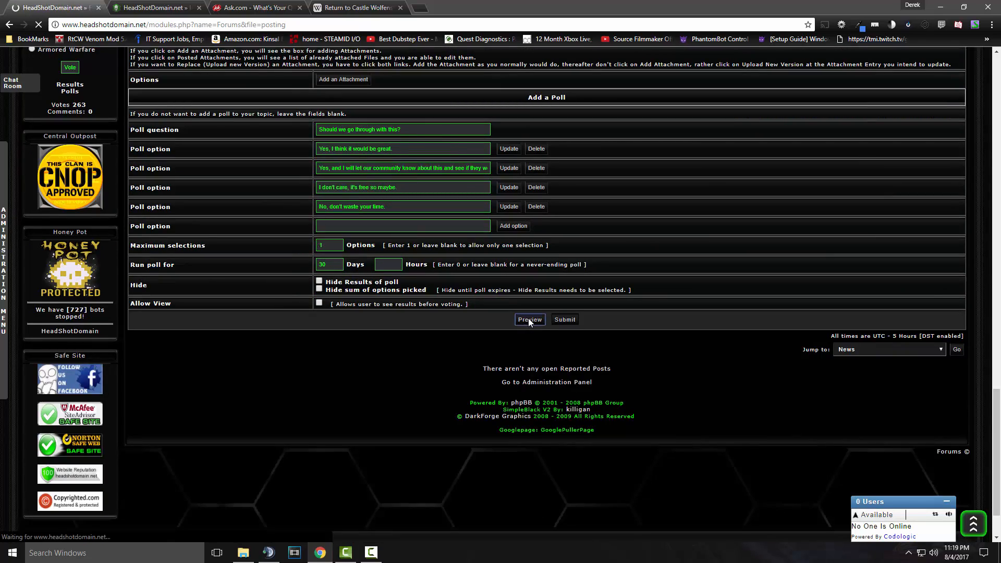
pyautogui.scroll(-1, 528, 317)
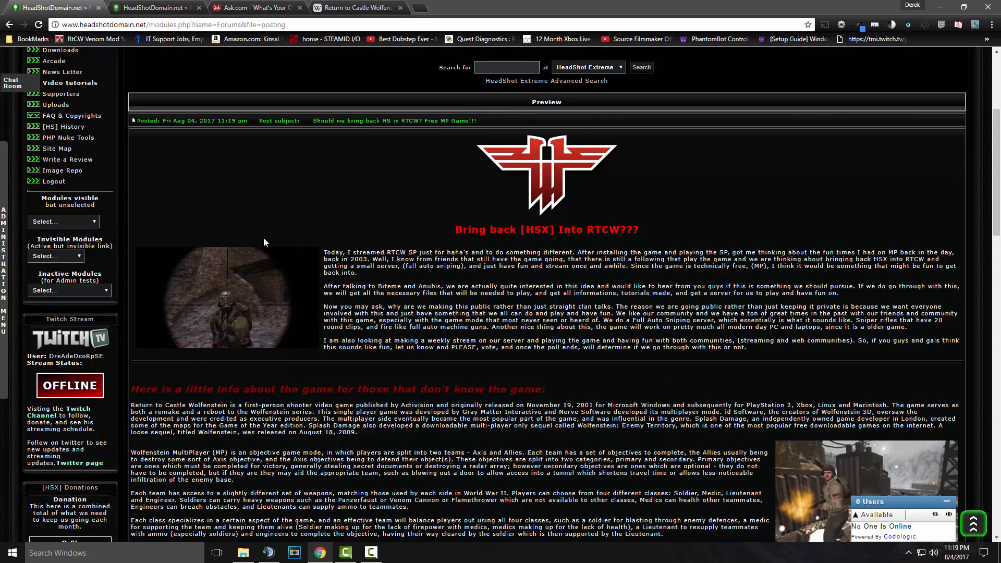
# - Examine the message body's BBCode around the floated sniper image and the opening paragraphs
pyautogui.scroll(-9, 550, 397)
pyautogui.scroll(-3, 550, 398)
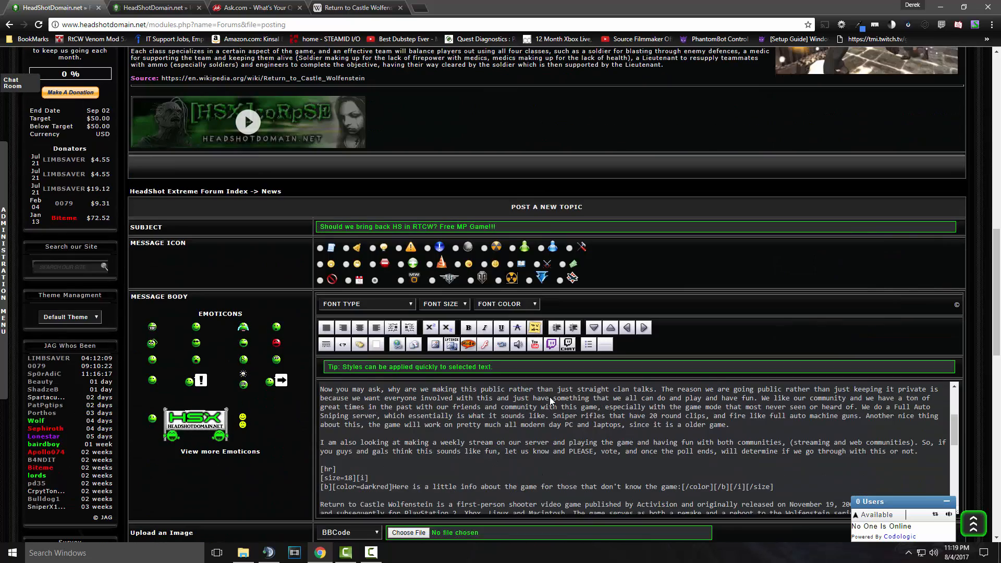
pyautogui.scroll(2, 550, 398)
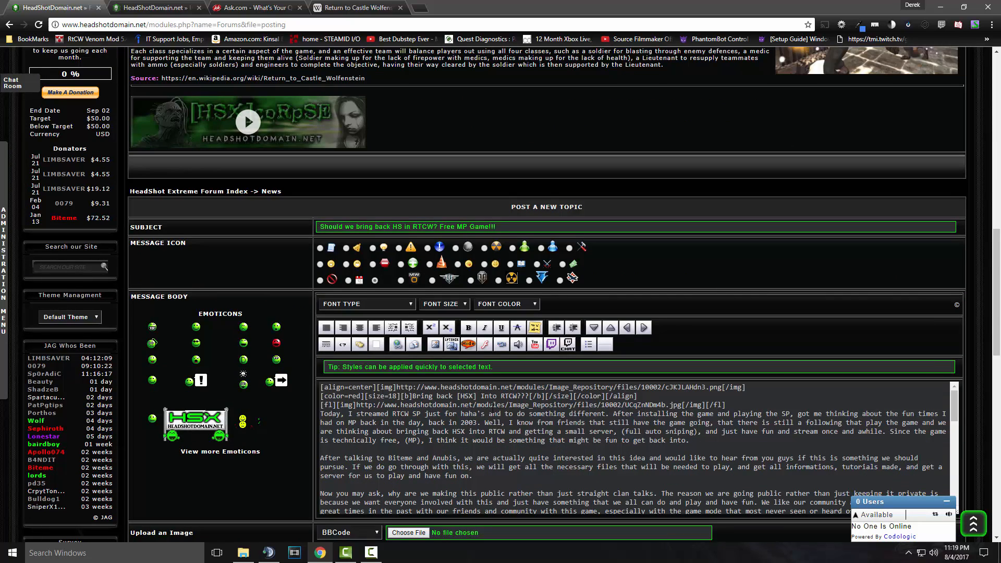
pyautogui.scroll(-2, 493, 409)
pyautogui.scroll(2, 492, 409)
pyautogui.scroll(-2, 493, 408)
pyautogui.scroll(2, 493, 409)
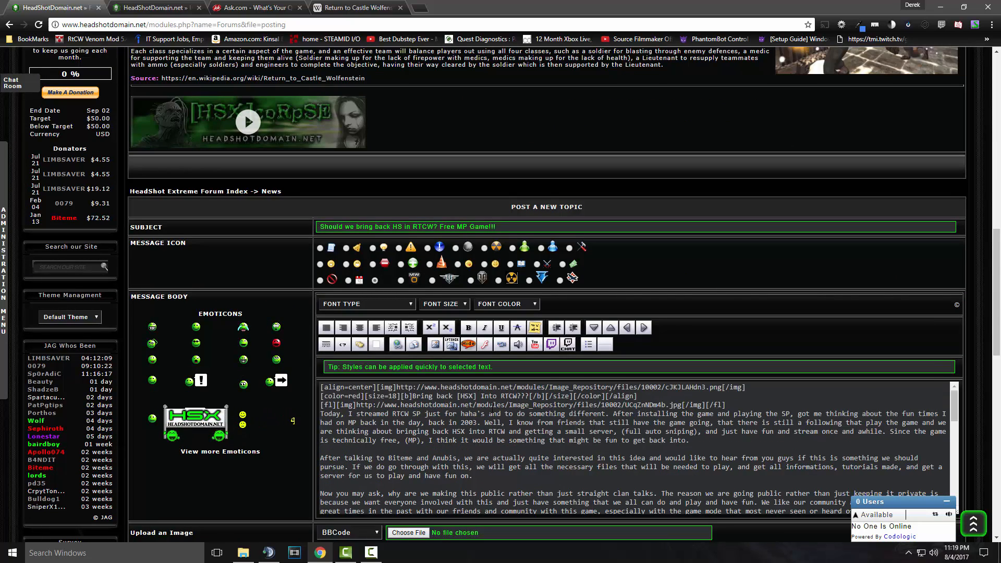
pyautogui.scroll(-2, 492, 409)
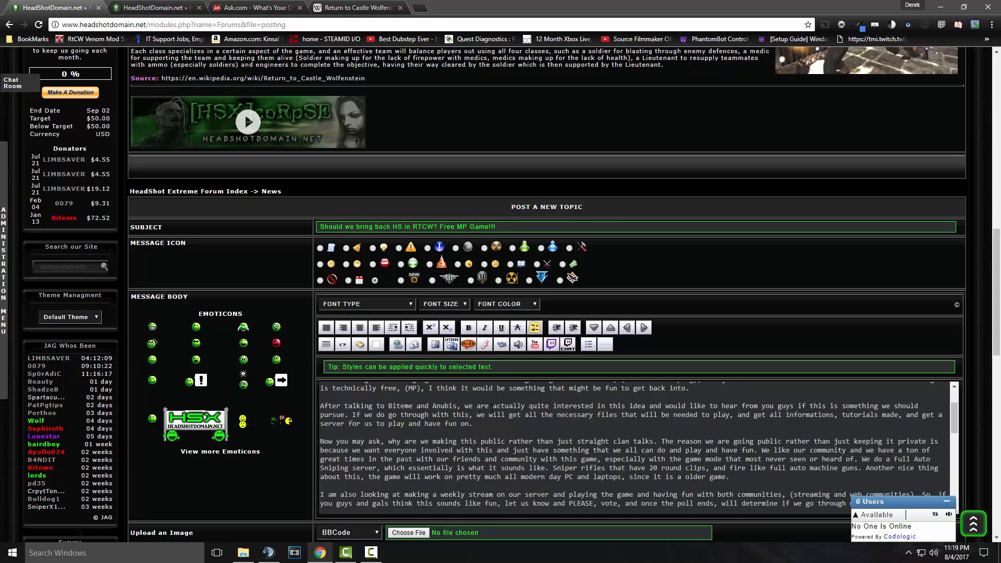
pyautogui.scroll(2, 492, 408)
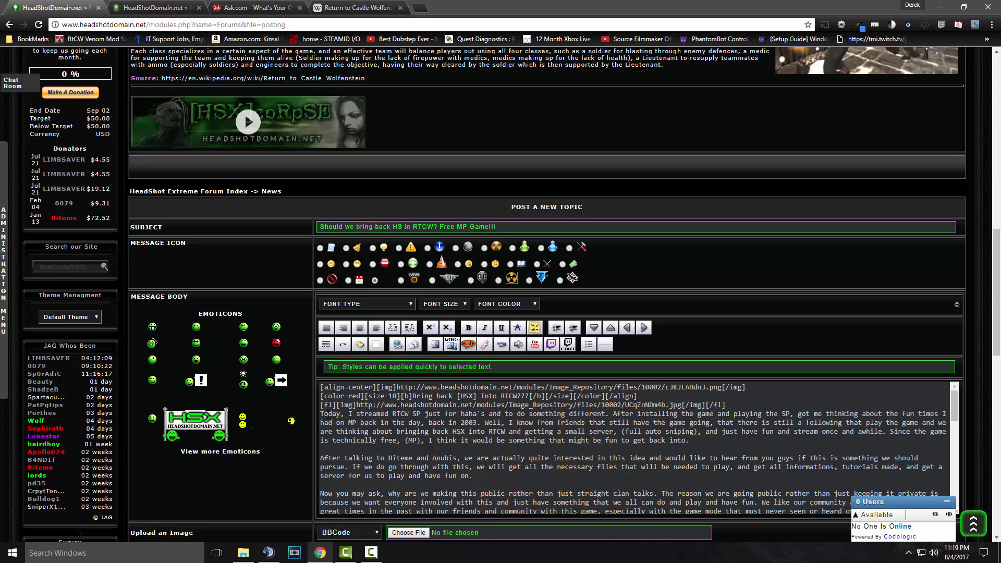
# - Copy the whole [fl] sniper image line, paste it after "stream once and awhile." in the first paragraph, and preview the topic
pyautogui.moveTo(320, 405); pyautogui.dragTo(741, 404)
pyautogui.hotkey('ctrl', 'c')
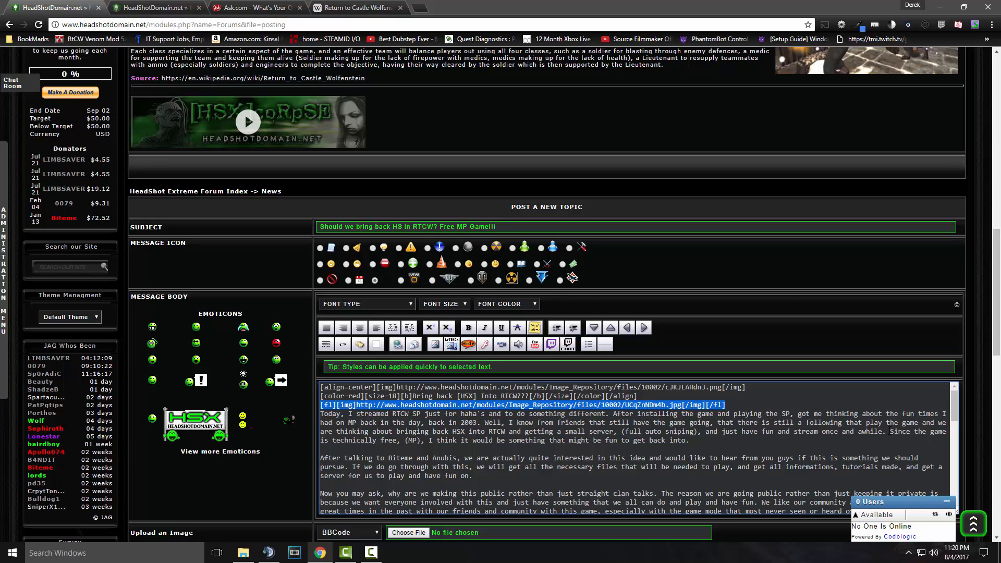
pyautogui.click(888, 431)
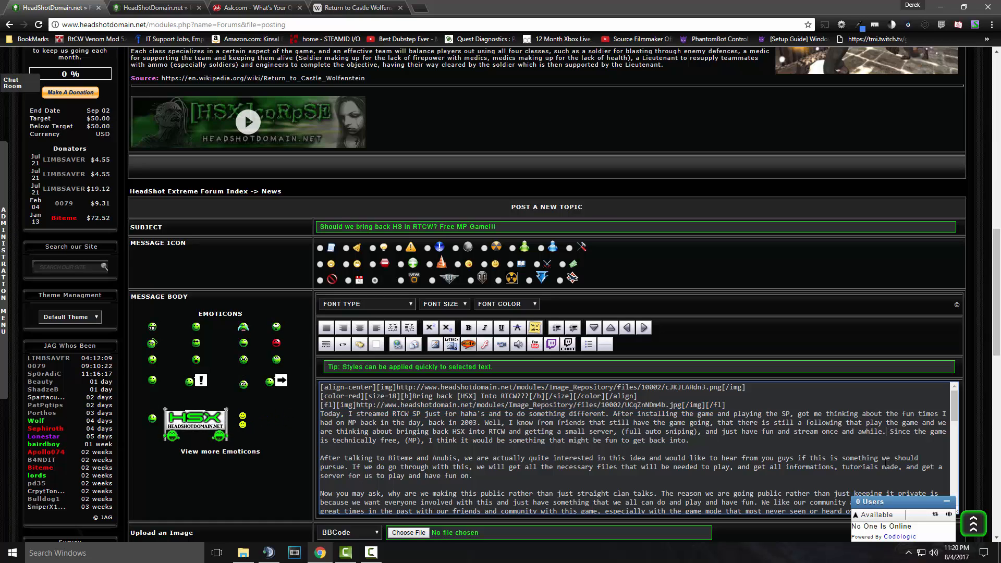
pyautogui.hotkey('ctrl', 'v')
pyautogui.scroll(-15, 847, 450)
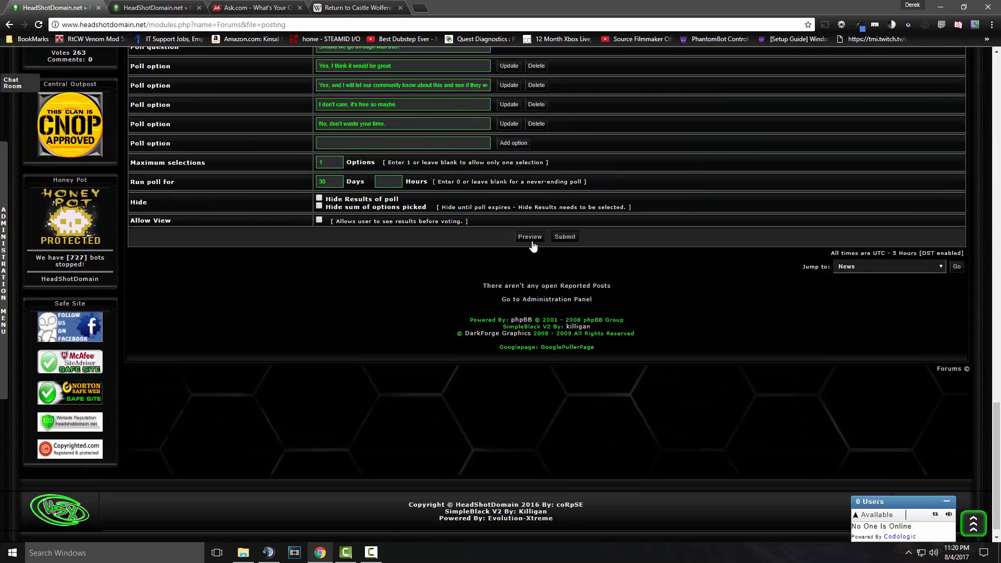
pyautogui.click(532, 244)
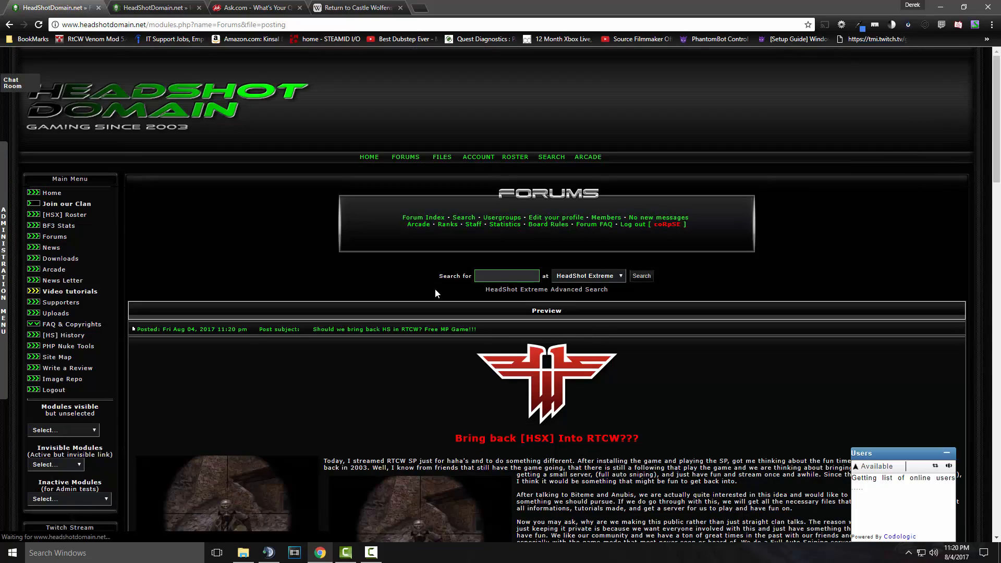
pyautogui.scroll(-4, 436, 290)
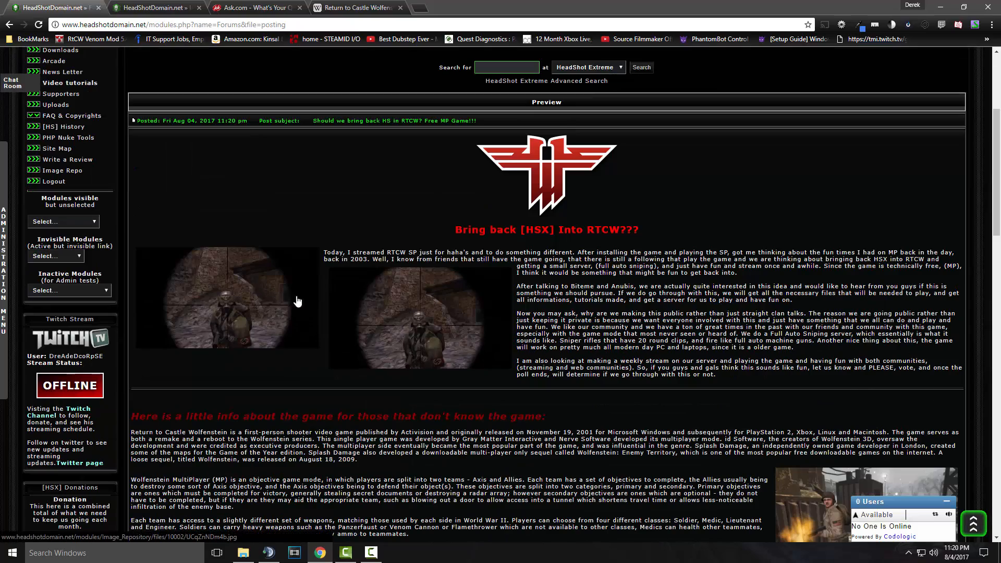
# - Delete the original [fl] sniper image line above the first paragraph, including its empty line, and preview the topic
pyautogui.scroll(-11, 489, 348)
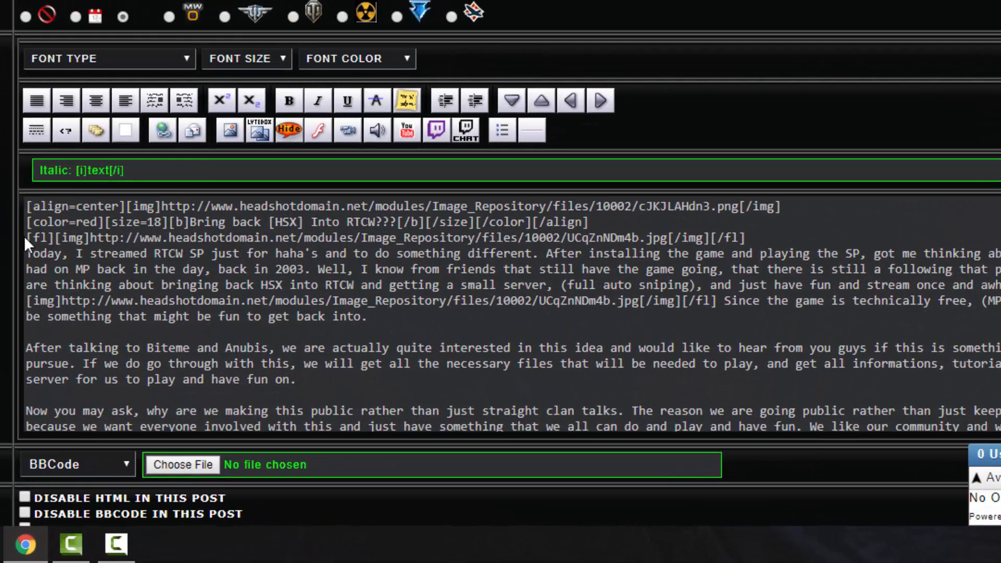
pyautogui.moveTo(27, 243); pyautogui.dragTo(775, 237)
pyautogui.press('BackSpace')
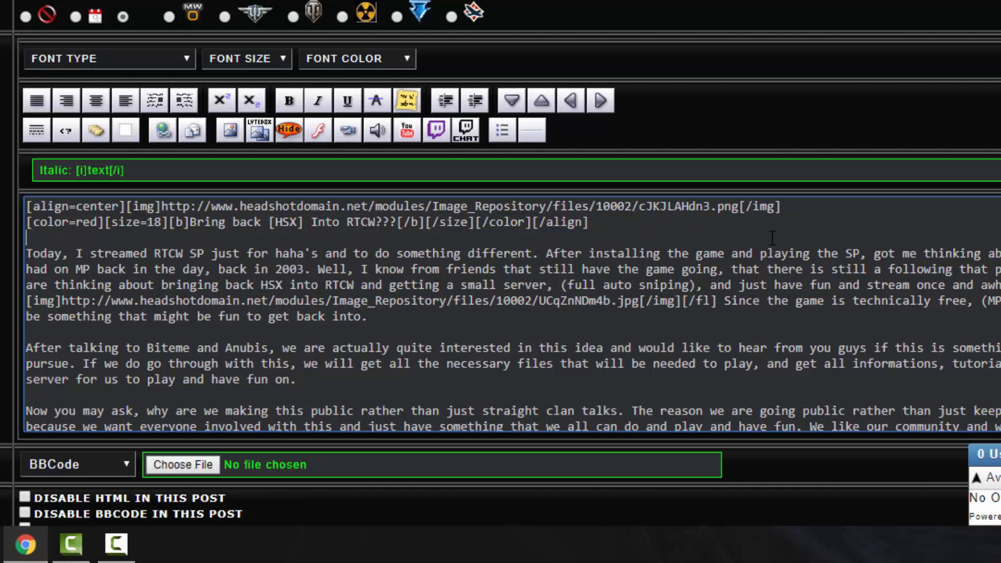
pyautogui.press('BackSpace')
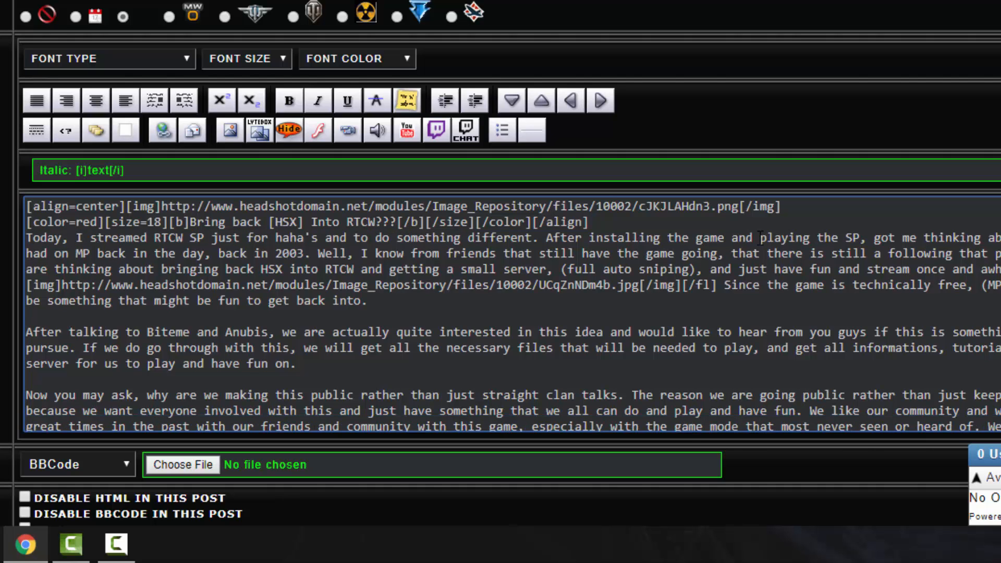
pyautogui.scroll(-15, 758, 241)
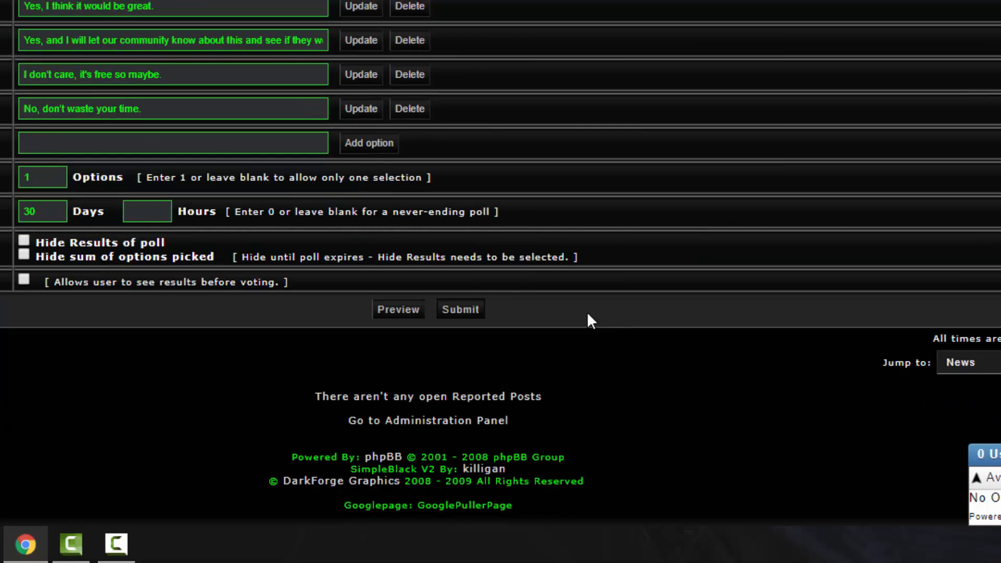
pyautogui.click(402, 312)
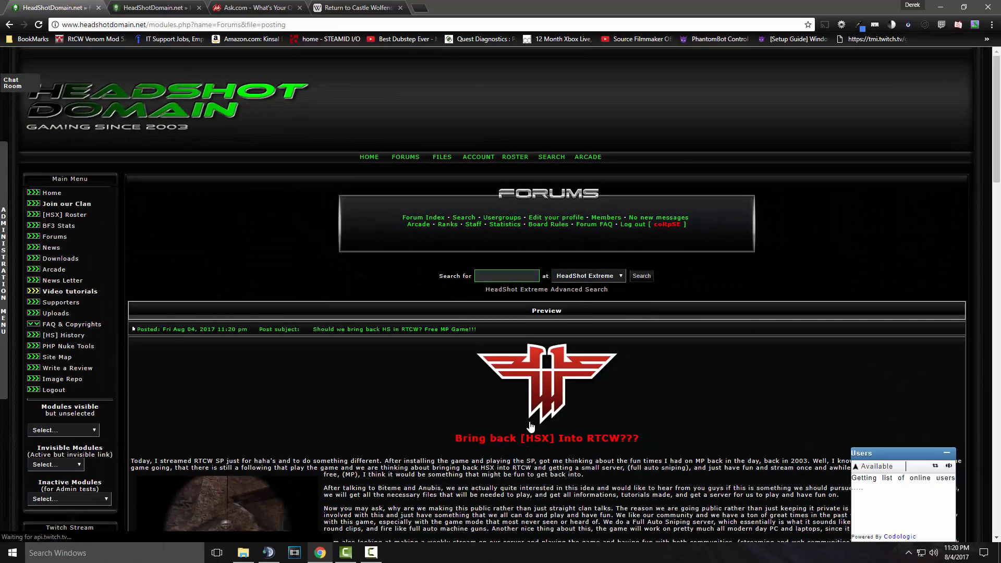
pyautogui.scroll(-4, 530, 412)
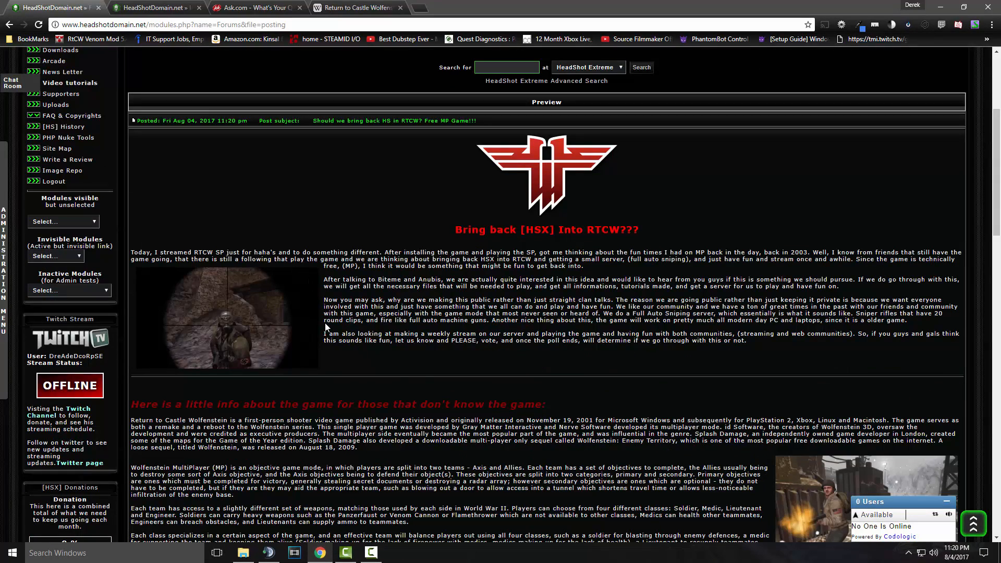
# - View the previewed sniper image enlarged, close it, and check how the text wraps around it
pyautogui.click(237, 334)
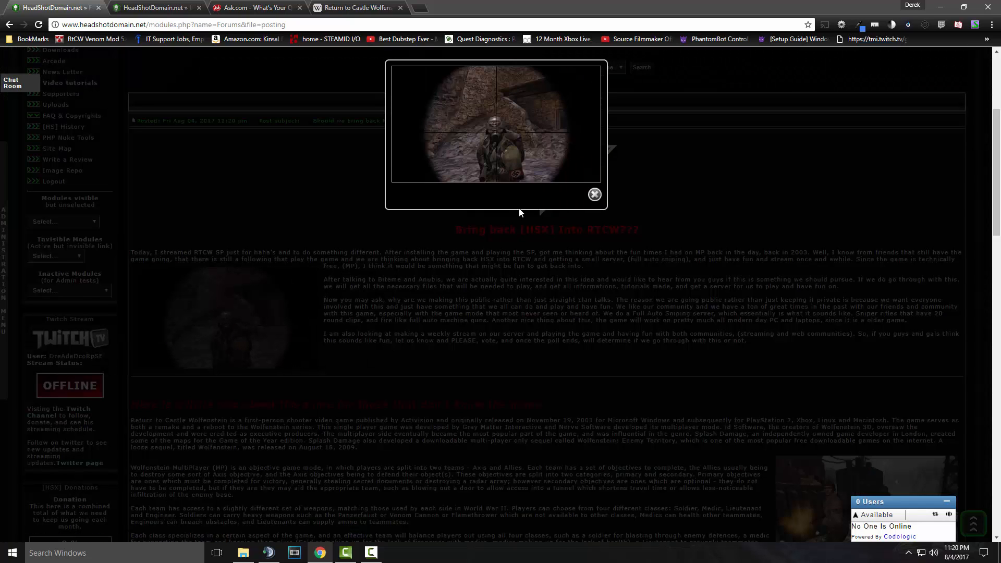
pyautogui.click(594, 194)
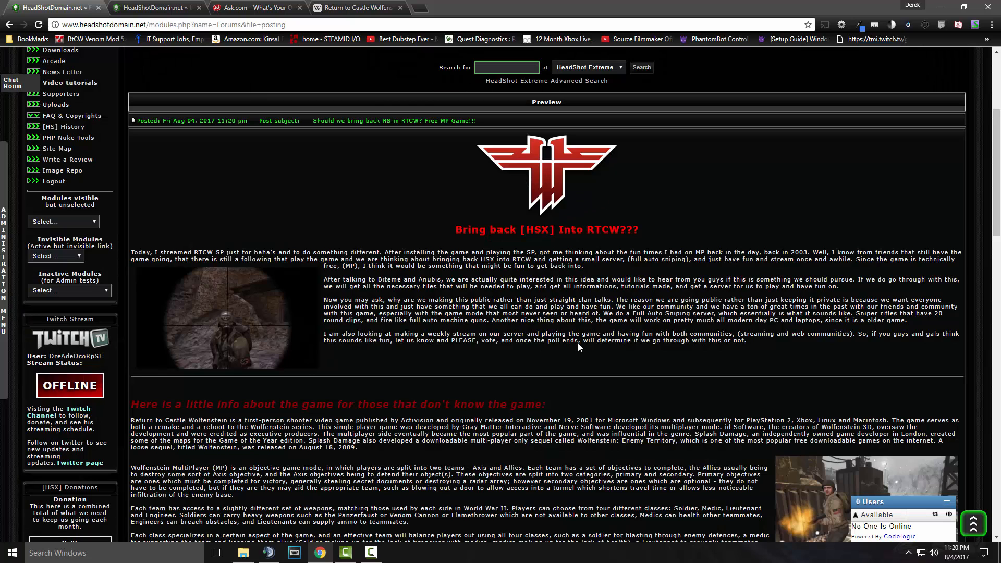
pyautogui.scroll(-5, 665, 321)
pyautogui.scroll(3, 664, 320)
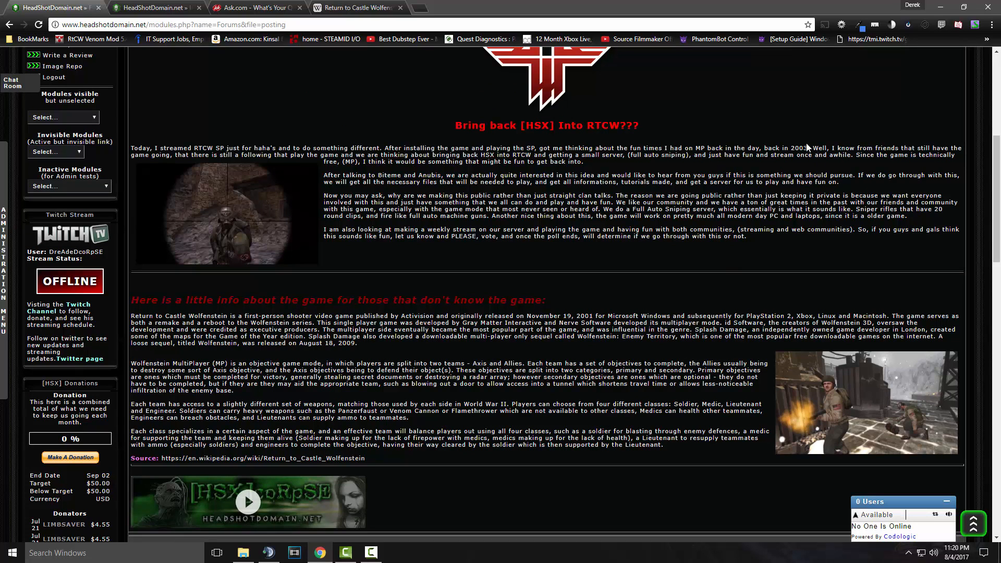
# - Move the [fl] sniper image code in the first paragraph to directly after "back in 2003." and preview the topic
pyautogui.scroll(-8, 607, 332)
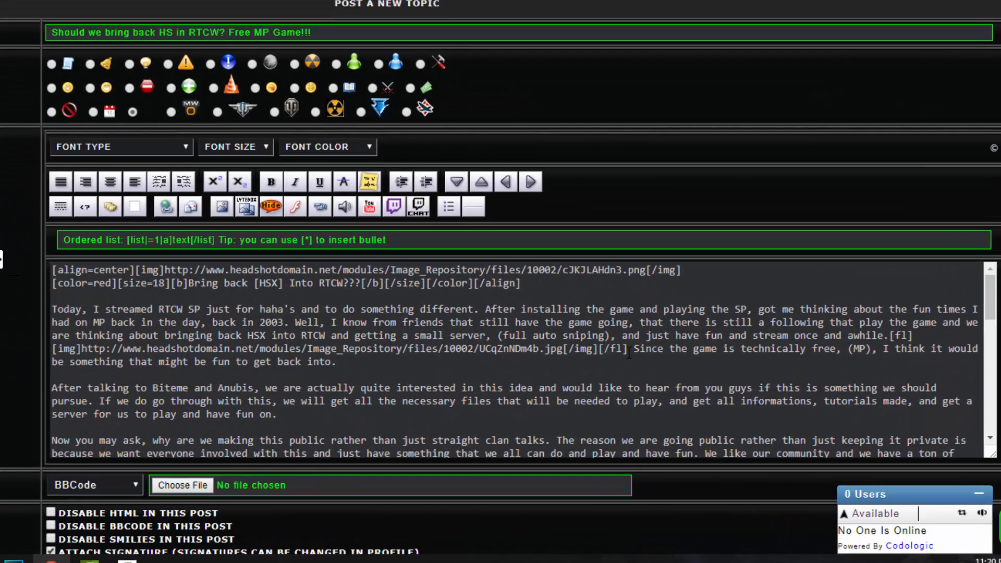
pyautogui.moveTo(628, 349); pyautogui.dragTo(892, 330)
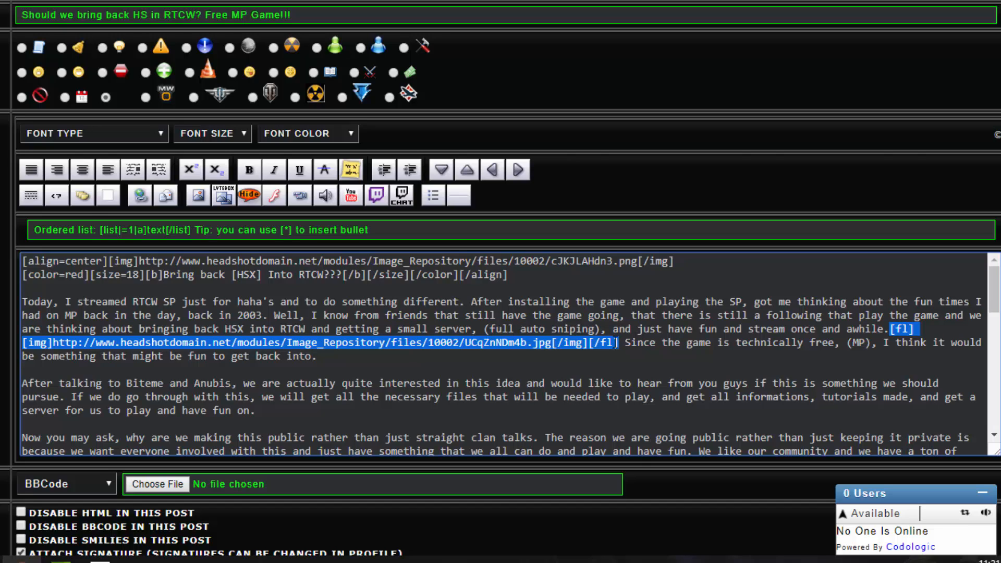
pyautogui.moveTo(476, 344); pyautogui.dragTo(269, 317)
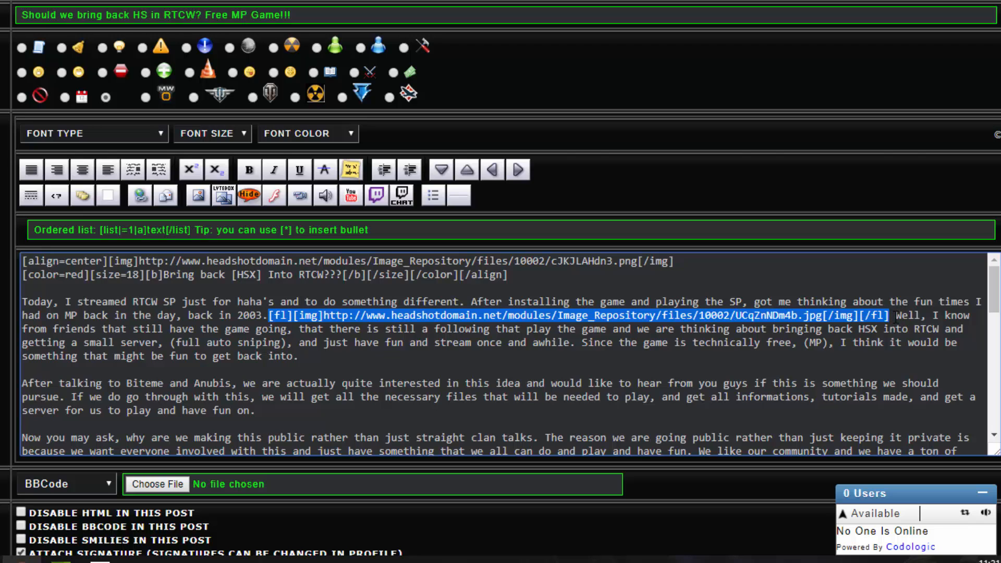
pyautogui.scroll(-15, 577, 392)
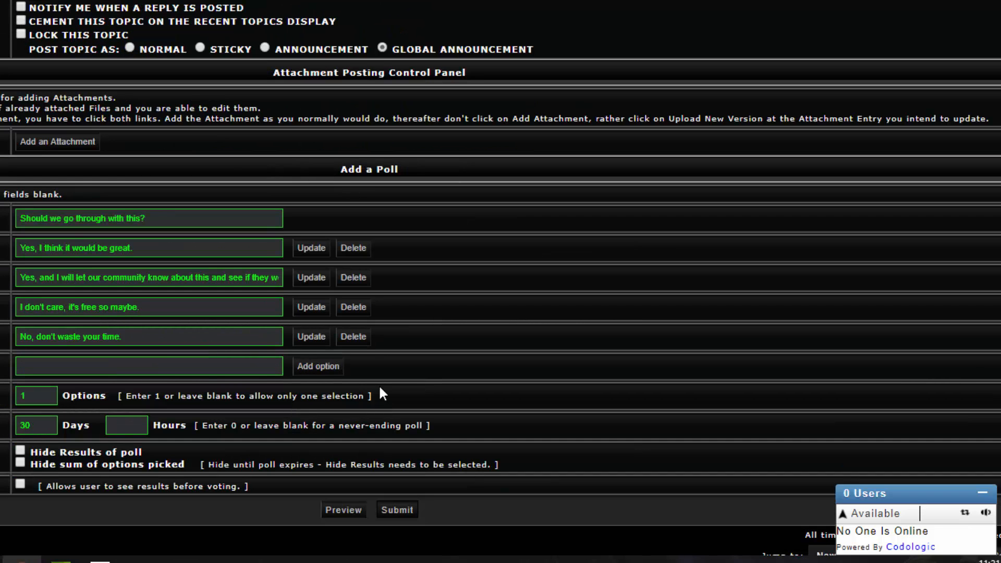
pyautogui.click(346, 511)
pyautogui.scroll(-5, 396, 405)
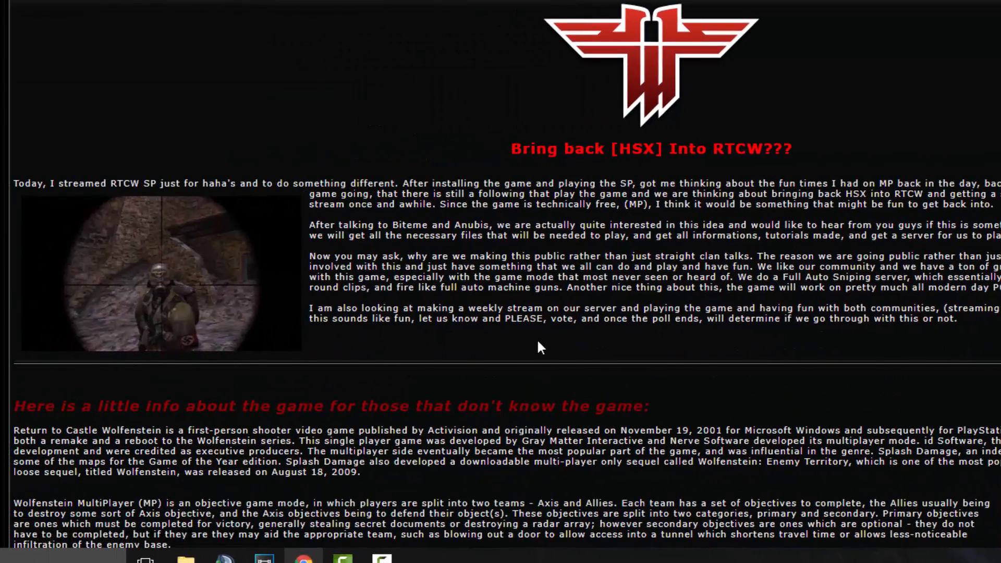
# - Review the previewed topic from the floated sniper image to the game info section and signature, down to the end of the posting form
pyautogui.scroll(-2, 252, 350)
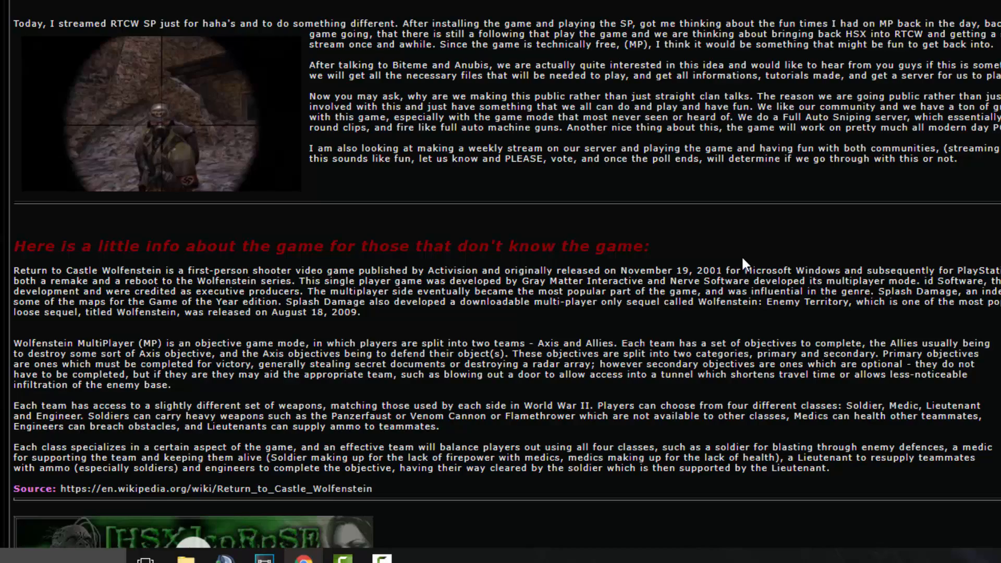
pyautogui.scroll(-6, 720, 180)
pyautogui.scroll(5, 730, 230)
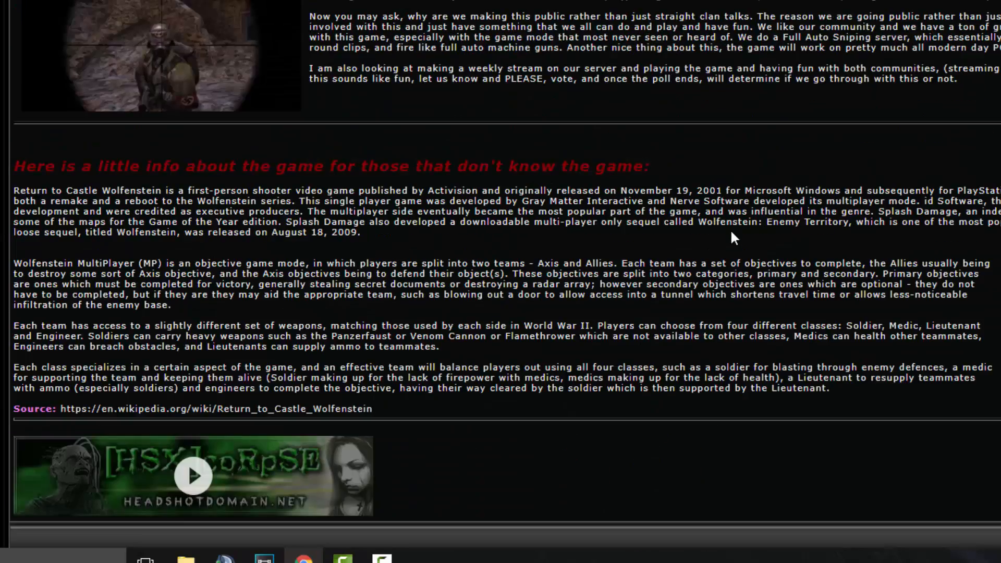
pyautogui.scroll(-7, 630, 230)
pyautogui.scroll(6, 704, 245)
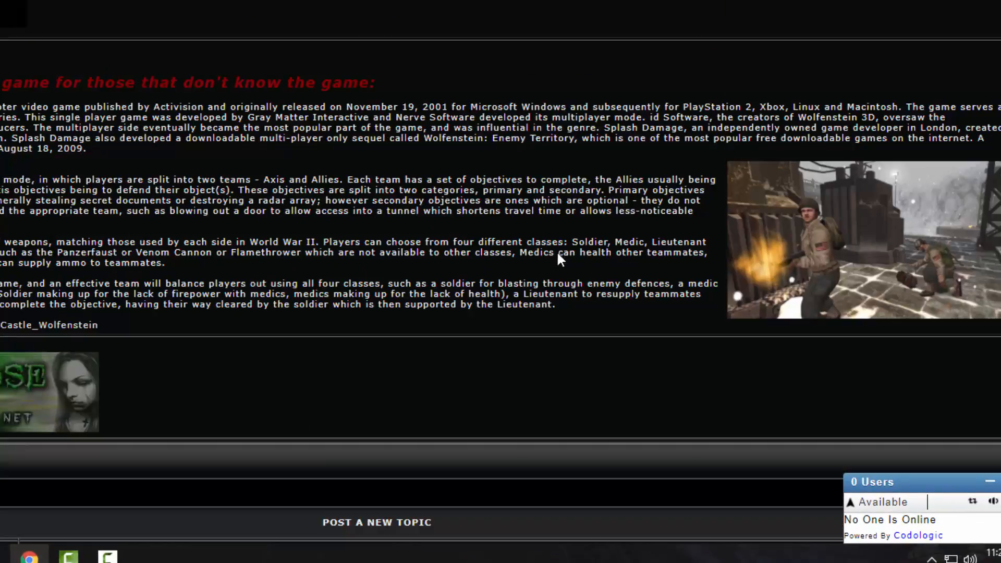
pyautogui.scroll(-9, 731, 253)
pyautogui.scroll(-15, 558, 251)
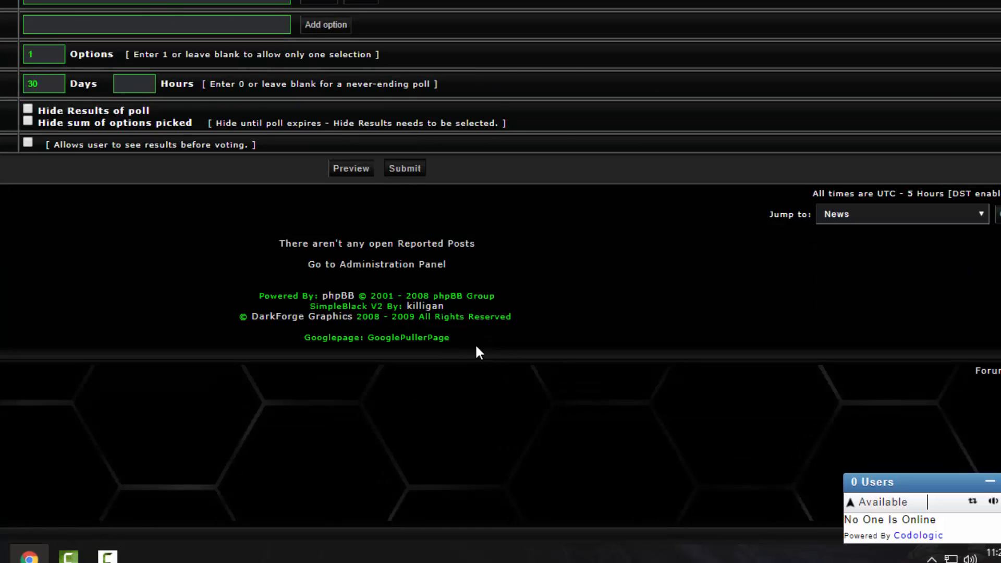
# - Submit the topic, open the site's home page in another tab, and check the topic's entry in the news list
pyautogui.click(400, 172)
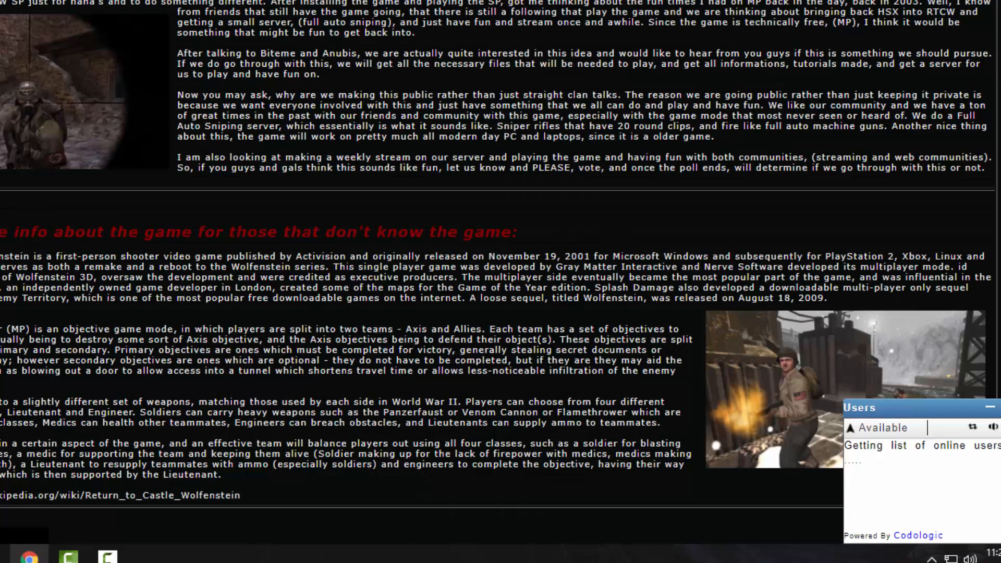
pyautogui.scroll(8, 500, 282)
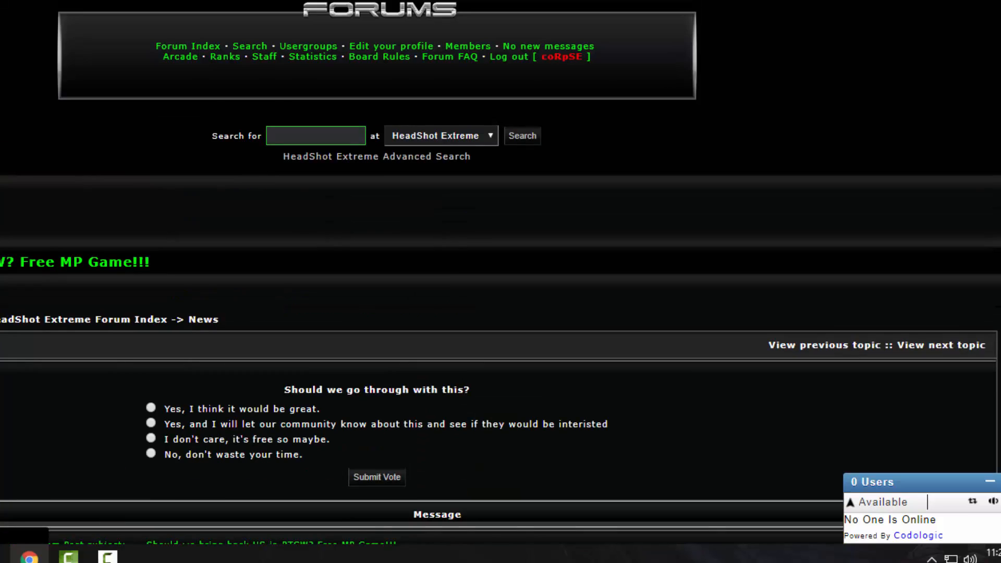
pyautogui.rightClick(97, 0)
pyautogui.click(125, 0)
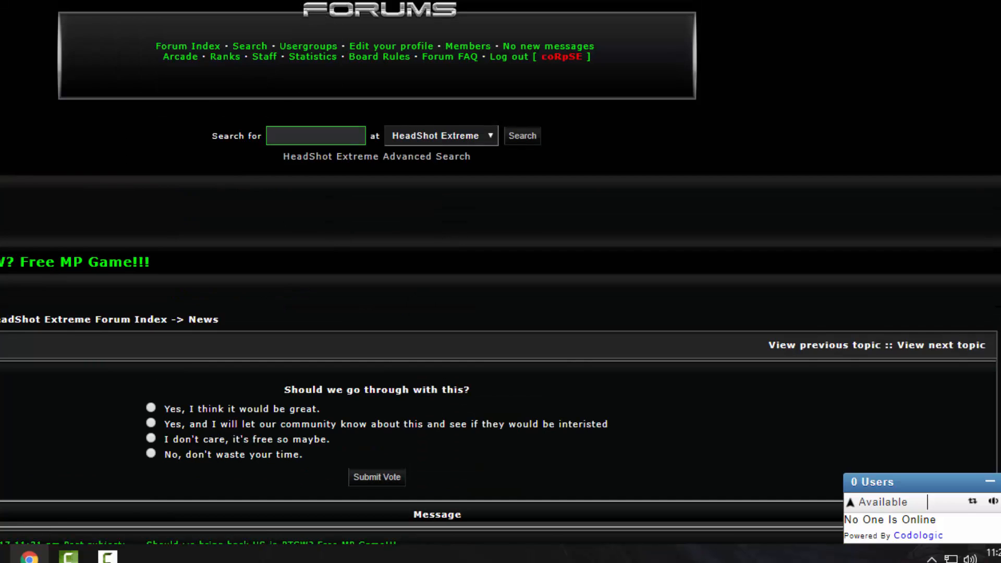
pyautogui.click(154, 8)
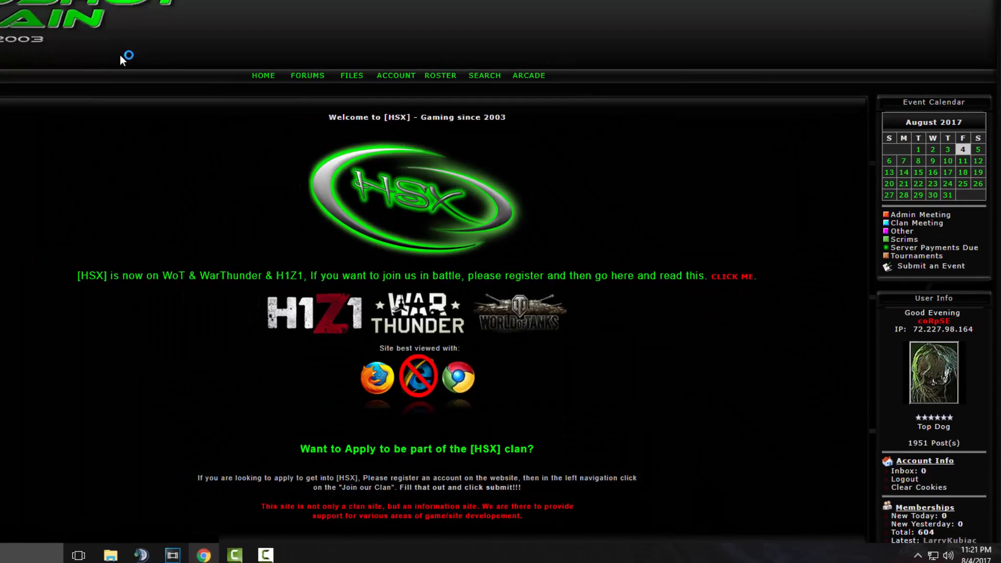
pyautogui.scroll(-5, 251, 144)
pyautogui.scroll(-3, 251, 139)
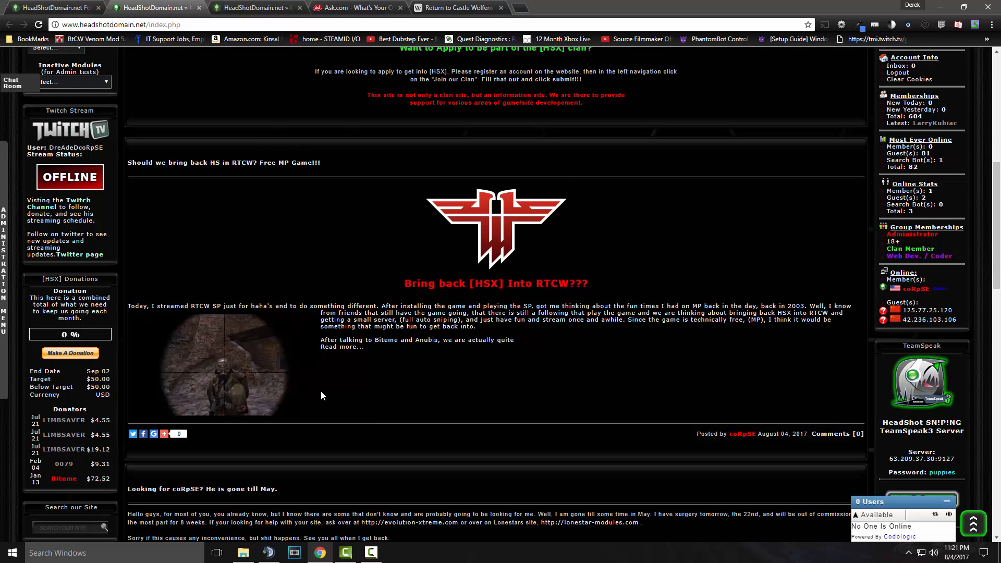
# - Return to the posted topic, look through it down to the signature, and open the post for editing
pyautogui.click(59, 7)
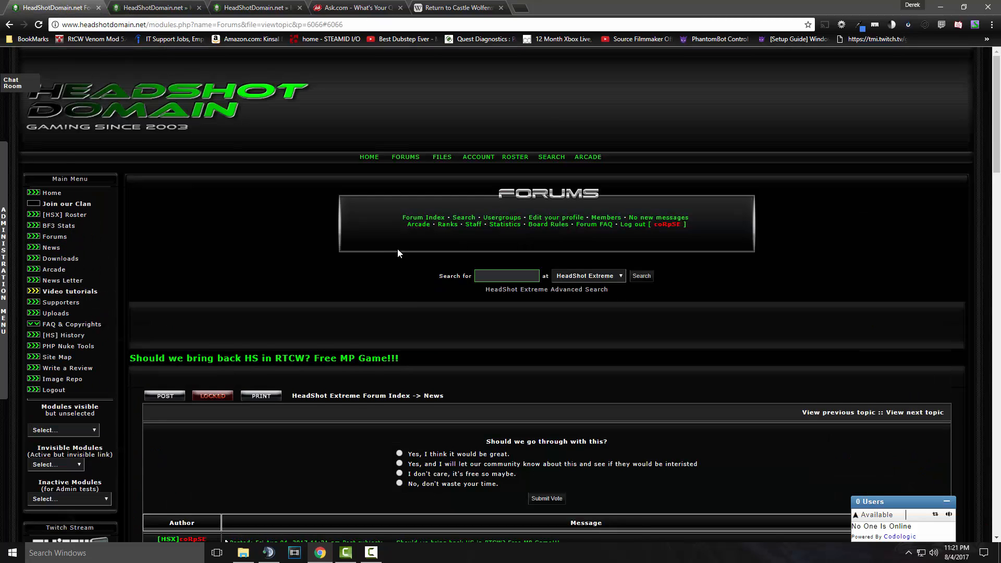
pyautogui.scroll(-5, 399, 248)
pyautogui.scroll(-4, 401, 253)
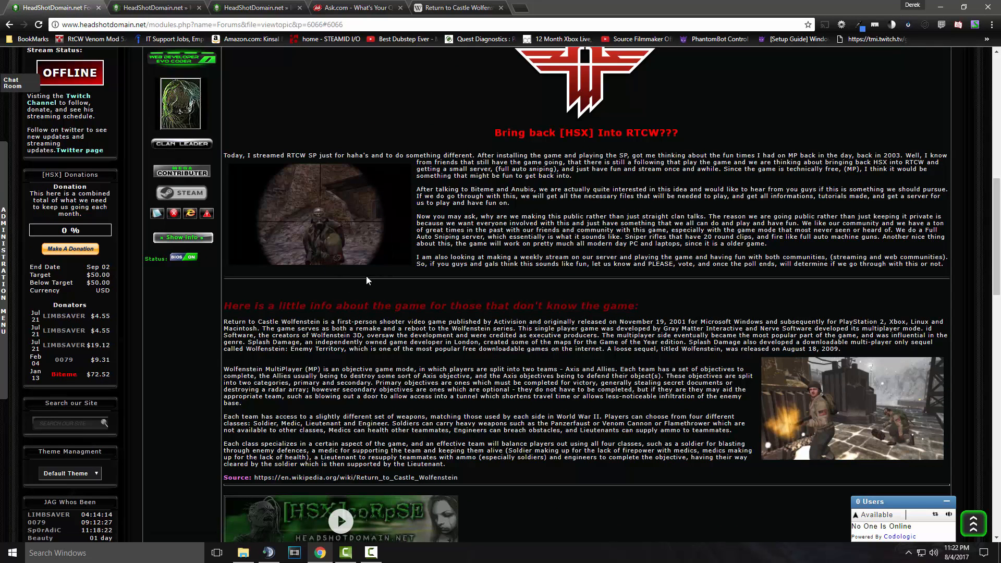
pyautogui.scroll(-8, 552, 321)
pyautogui.scroll(12, 618, 318)
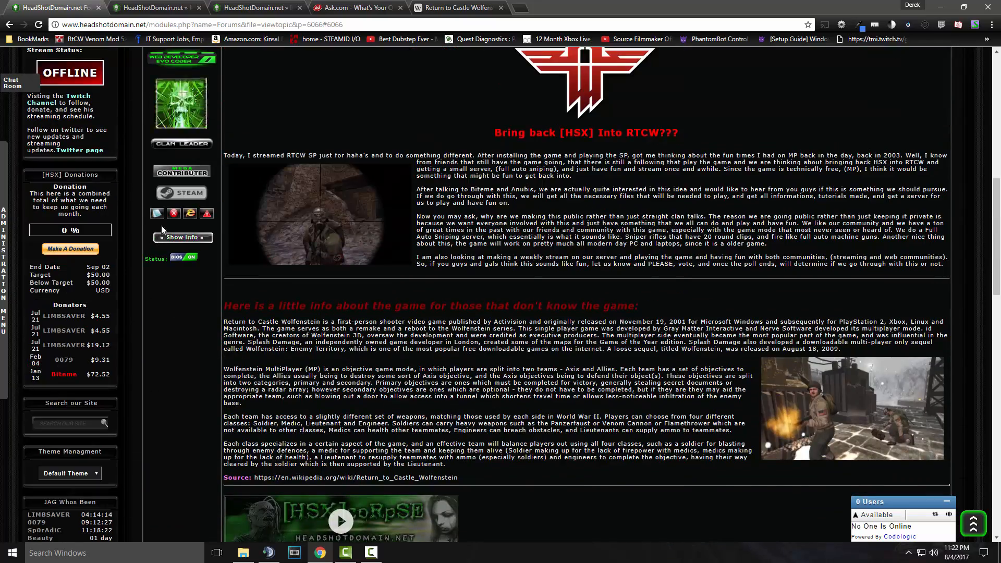
pyautogui.click(157, 213)
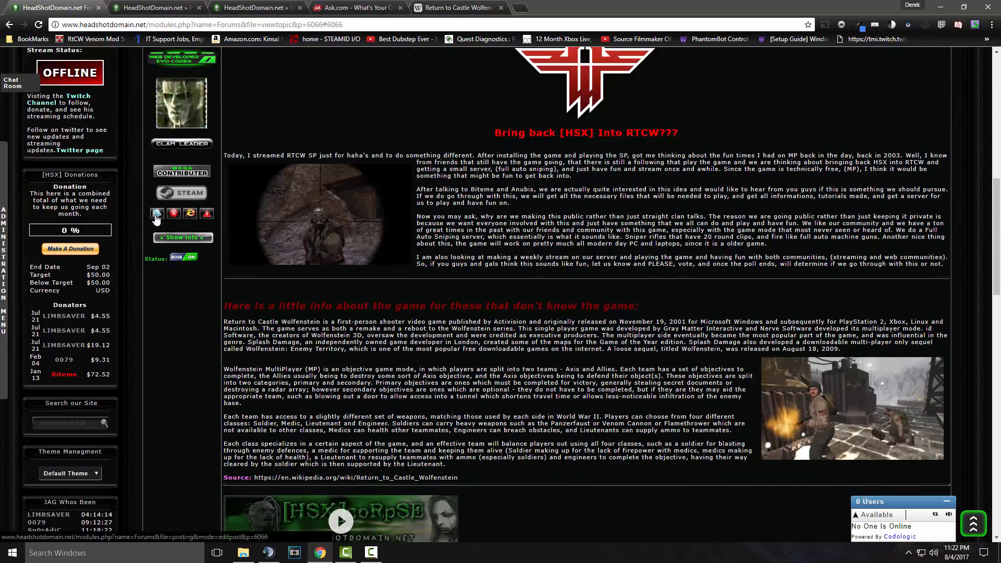
pyautogui.scroll(-1, 308, 265)
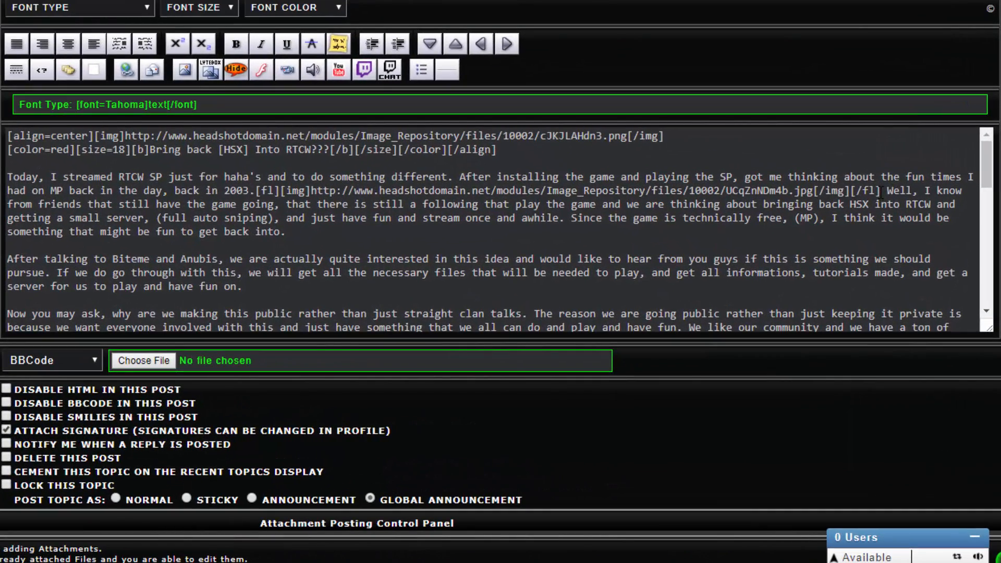
# - Move the [fl] sniper image code from the first paragraph to the start of the "Return to Castle Wolfenstein" paragraph
pyautogui.moveTo(882, 191); pyautogui.dragTo(283, 191)
pyautogui.hotkey('ctrl', 'c')
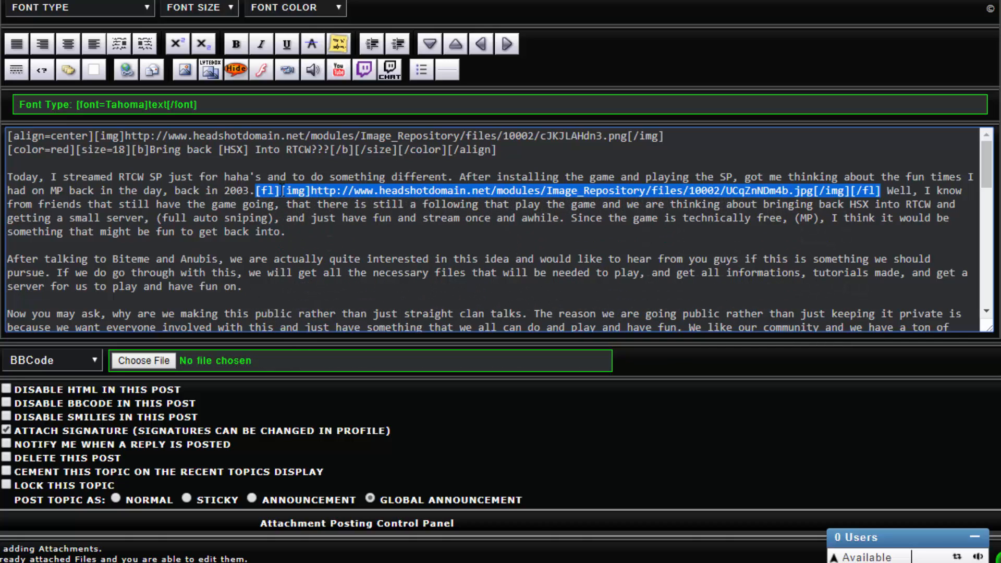
pyautogui.press('Delete')
pyautogui.scroll(-3, 281, 191)
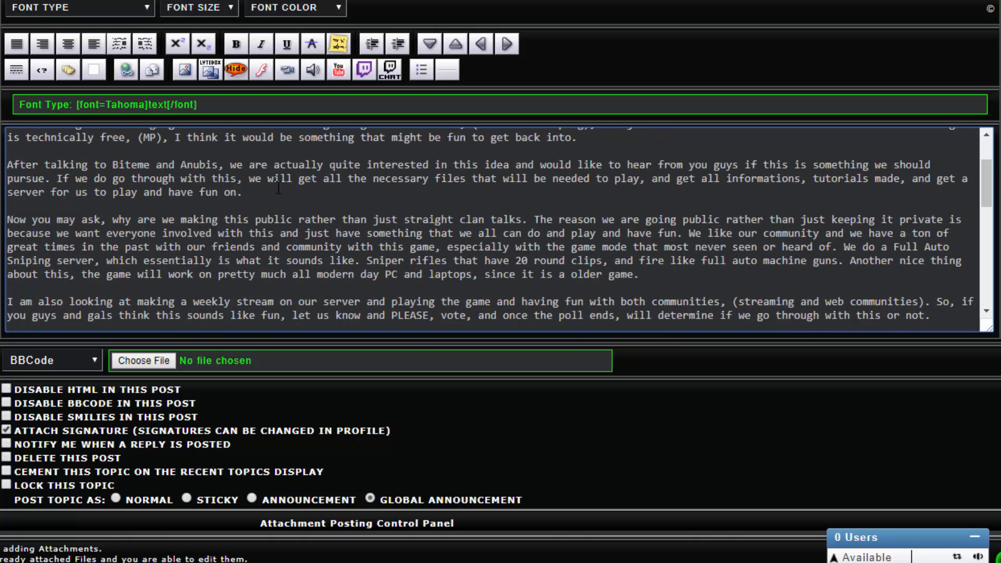
pyautogui.scroll(-6, 202, 219)
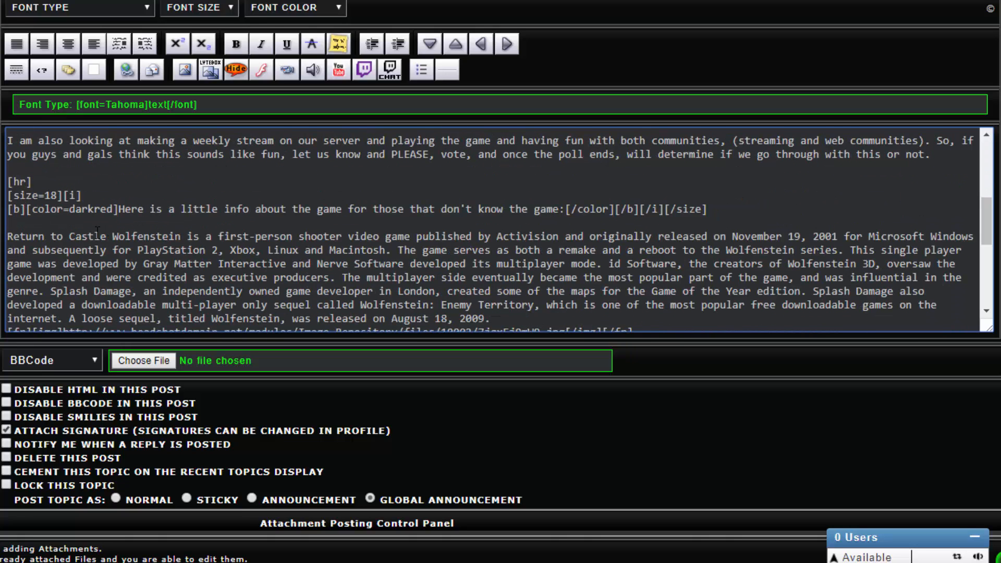
pyautogui.scroll(-3, 56, 216)
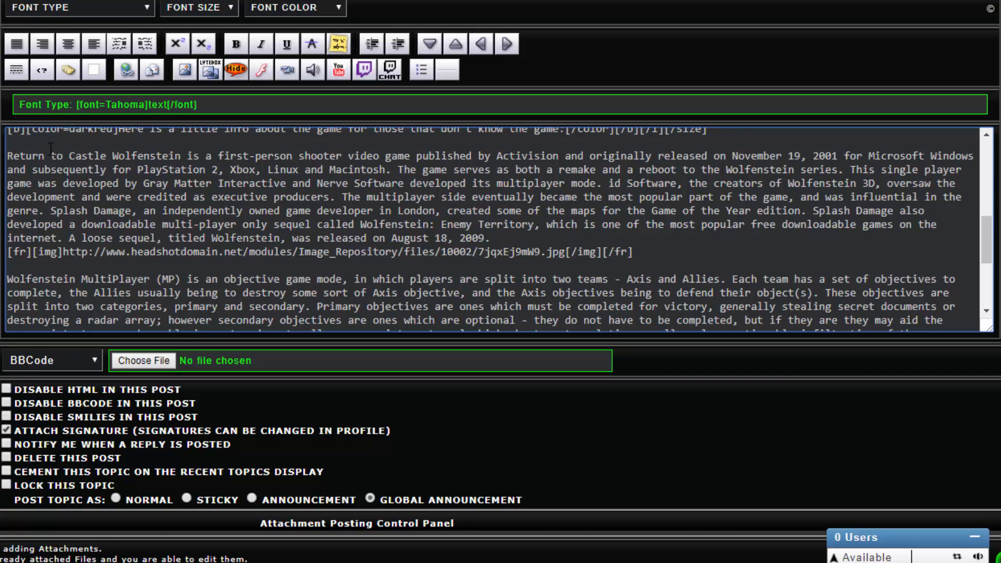
pyautogui.hotkey('ctrl', 'v')
pyautogui.scroll(-9, 579, 412)
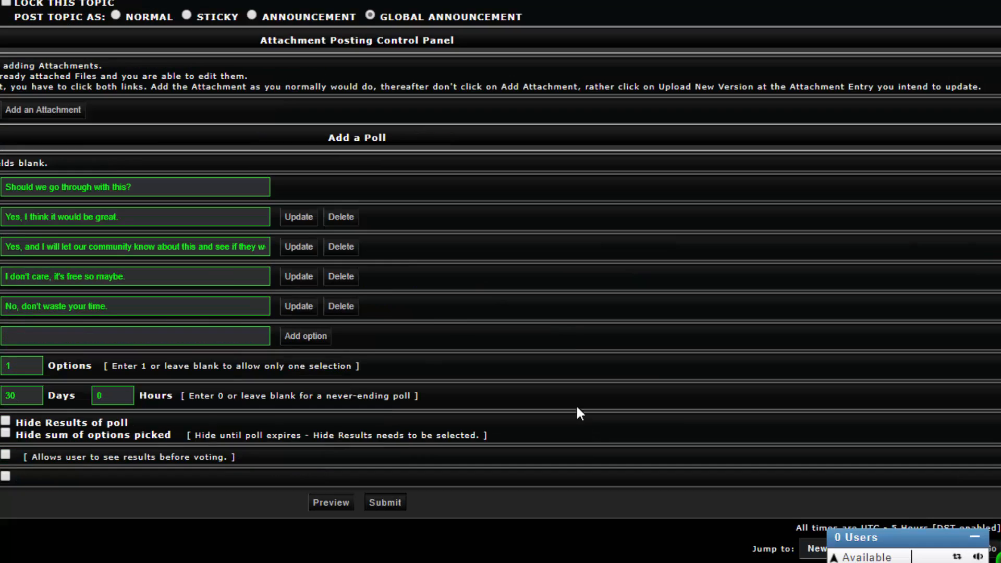
# - Preview the edited topic to check the moved image, then submit the edit and view the posted message
pyautogui.click(320, 508)
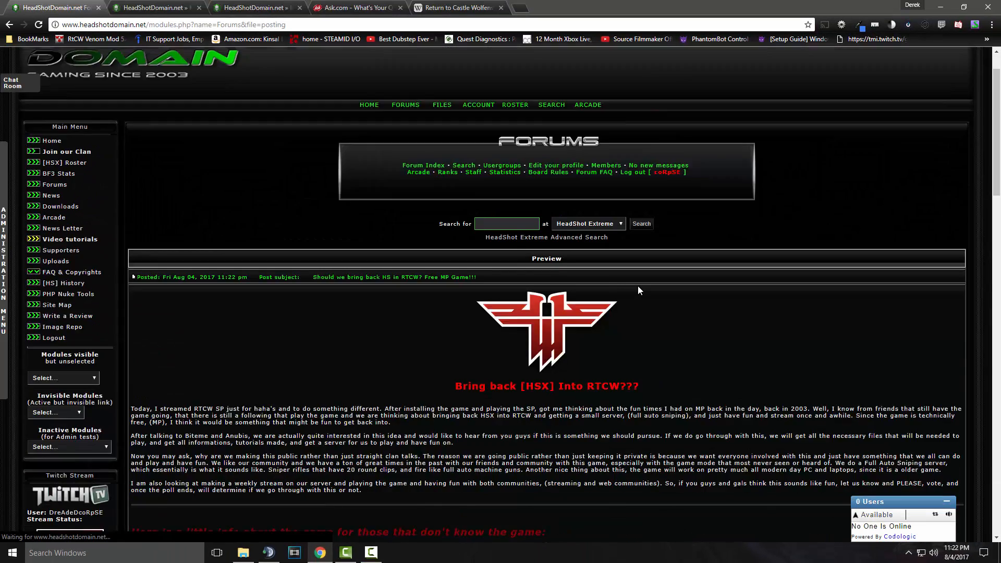
pyautogui.scroll(-6, 638, 286)
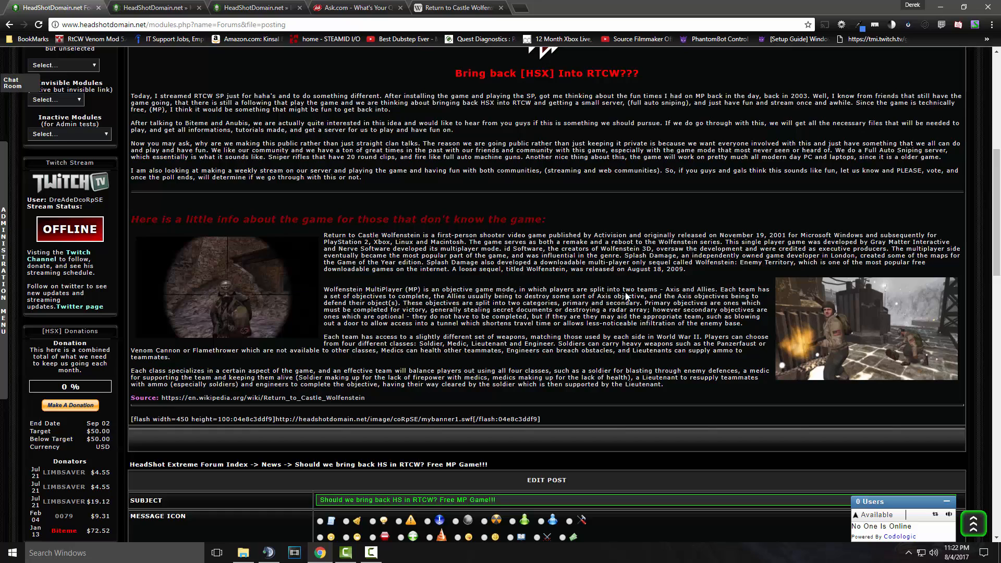
pyautogui.scroll(-20, 487, 323)
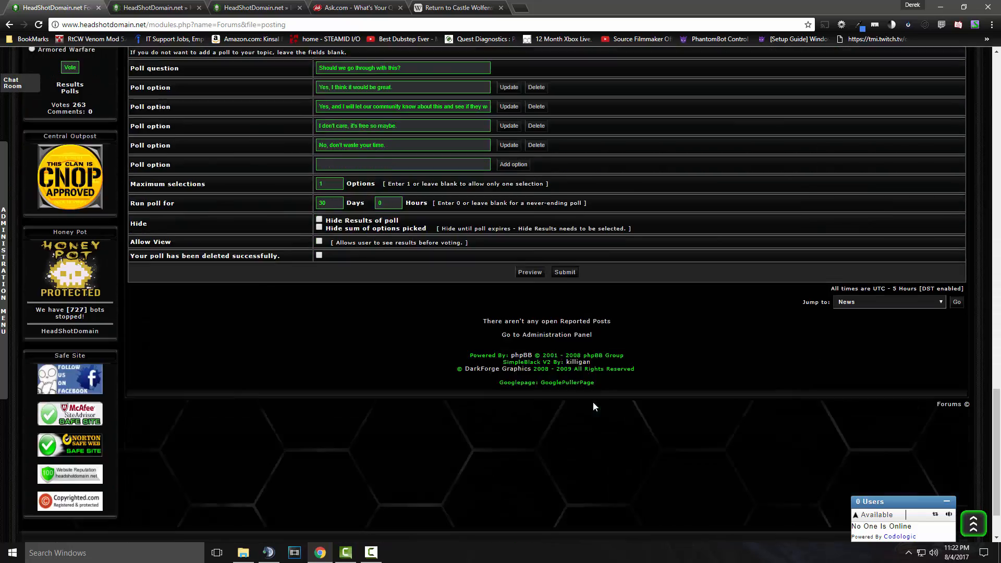
pyautogui.click(567, 273)
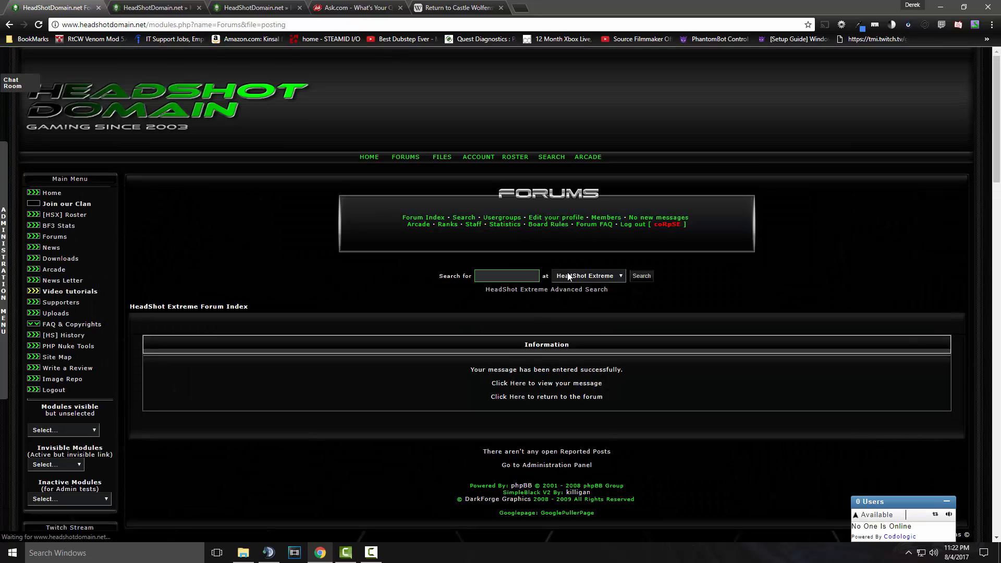
pyautogui.click(513, 384)
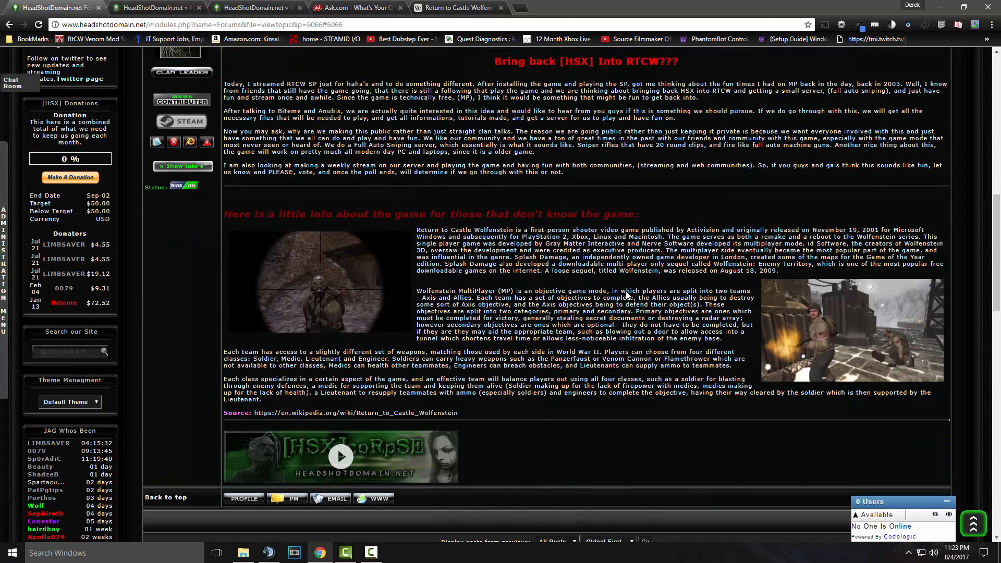
pyautogui.scroll(1, 535, 287)
# - Reload the site's home page and close the spare HeadShotDomain, Ask.com and Wikipedia tabs
pyautogui.click(156, 7)
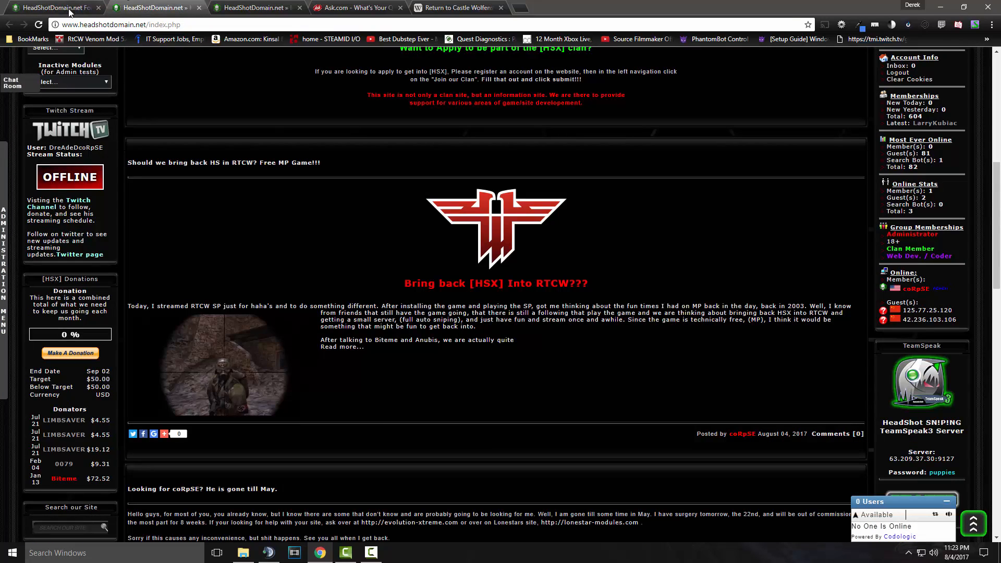
pyautogui.click(42, 26)
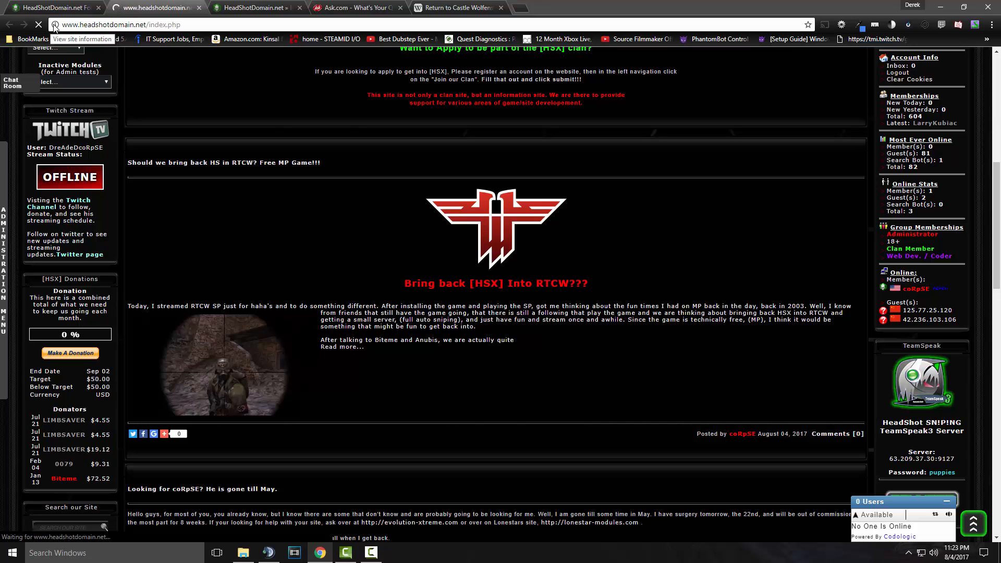
pyautogui.click(242, 8)
pyautogui.click(301, 8)
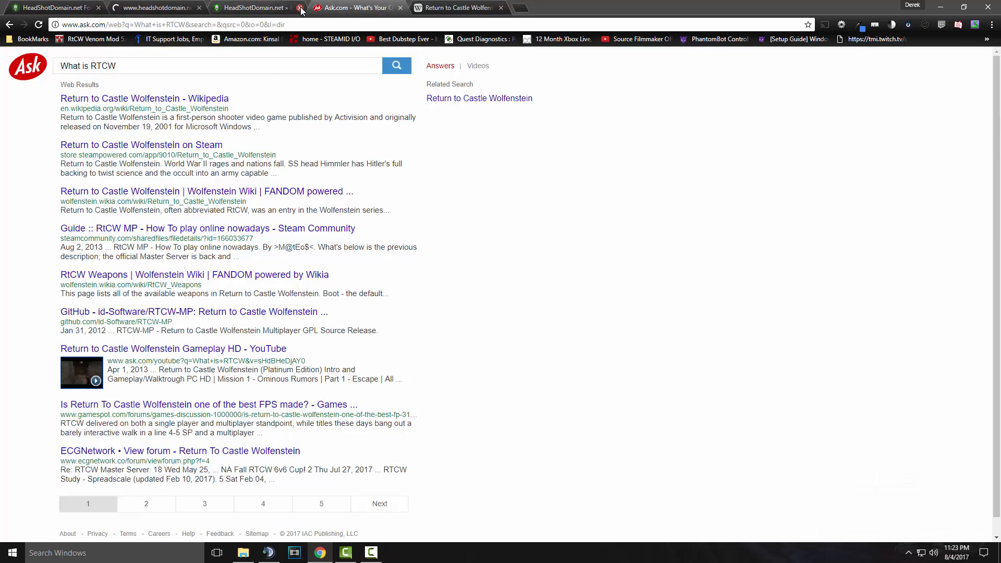
pyautogui.click(301, 7)
pyautogui.click(301, 7)
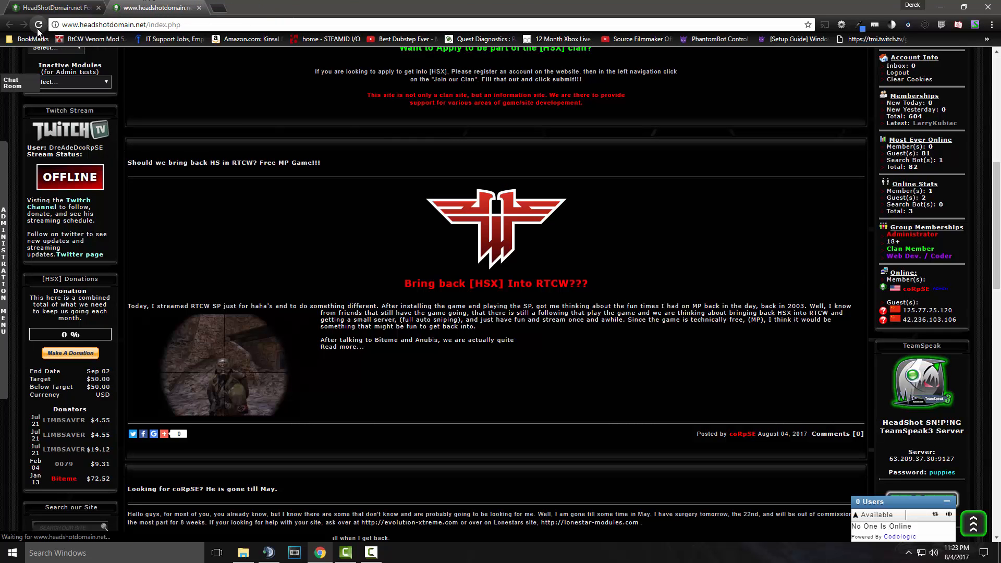
# - Compare the topic's shortened news entry on the home page with the full posted topic in the forum
pyautogui.scroll(5, 276, 150)
pyautogui.scroll(3, 275, 146)
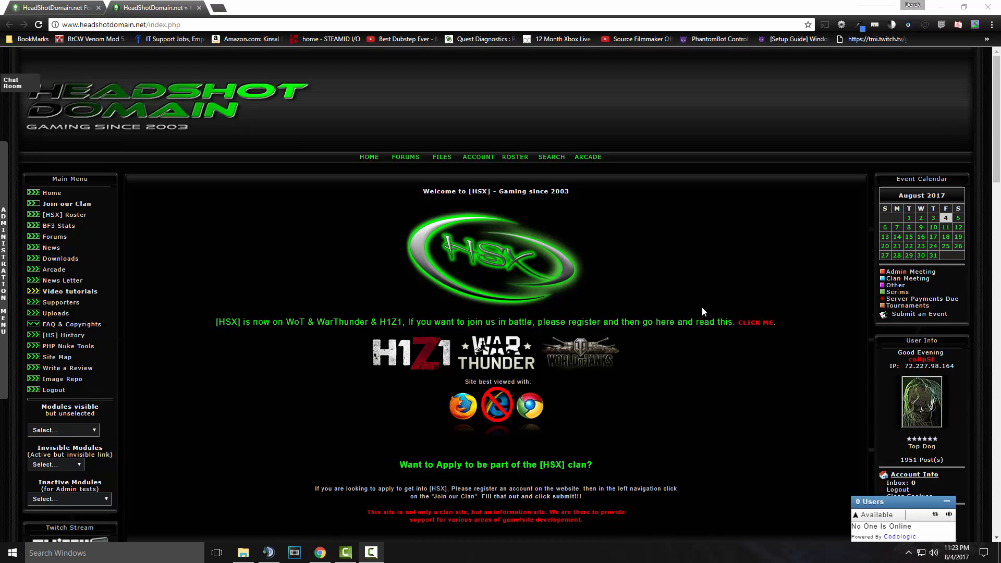
pyautogui.scroll(-8, 672, 300)
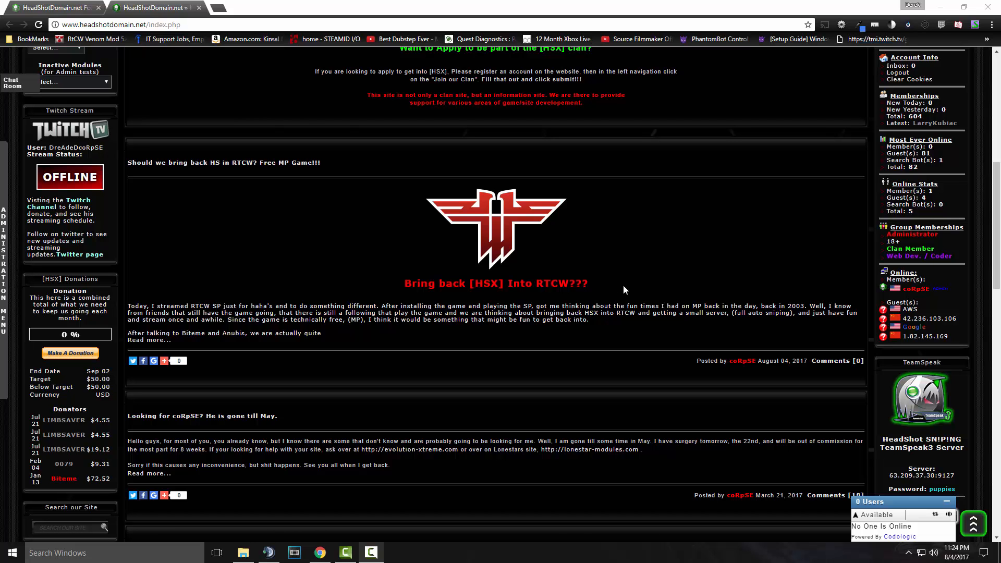
pyautogui.click(592, 277)
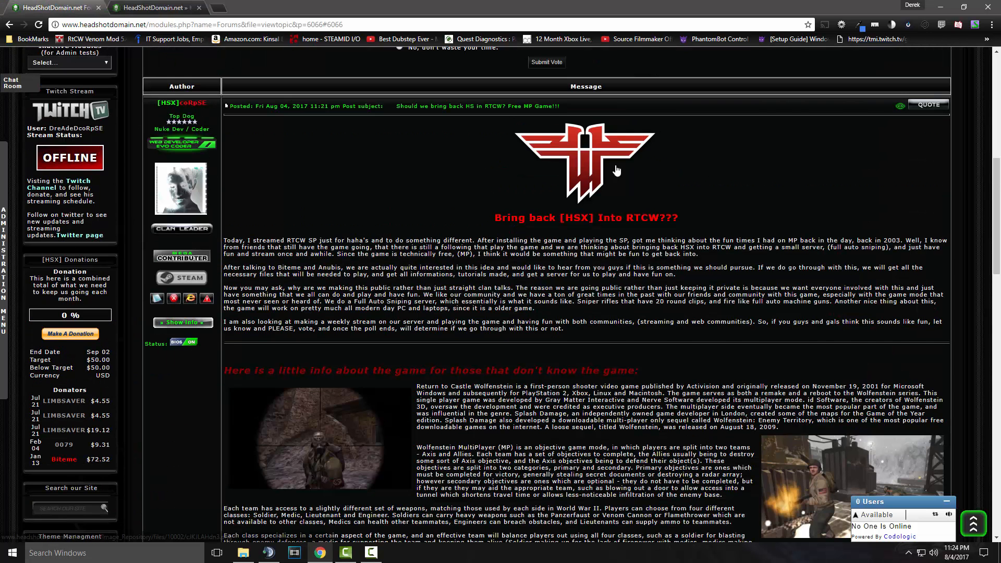
pyautogui.scroll(-7, 587, 215)
pyautogui.scroll(7, 586, 215)
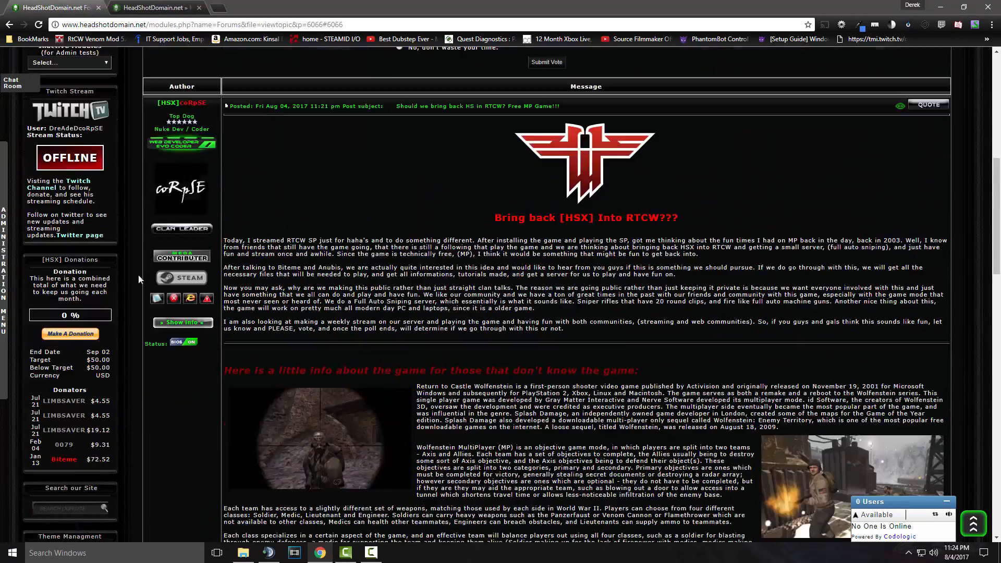
# - Open the RTCW topic's post for editing and remove the question marks after "RTCW" in the red heading
pyautogui.click(157, 298)
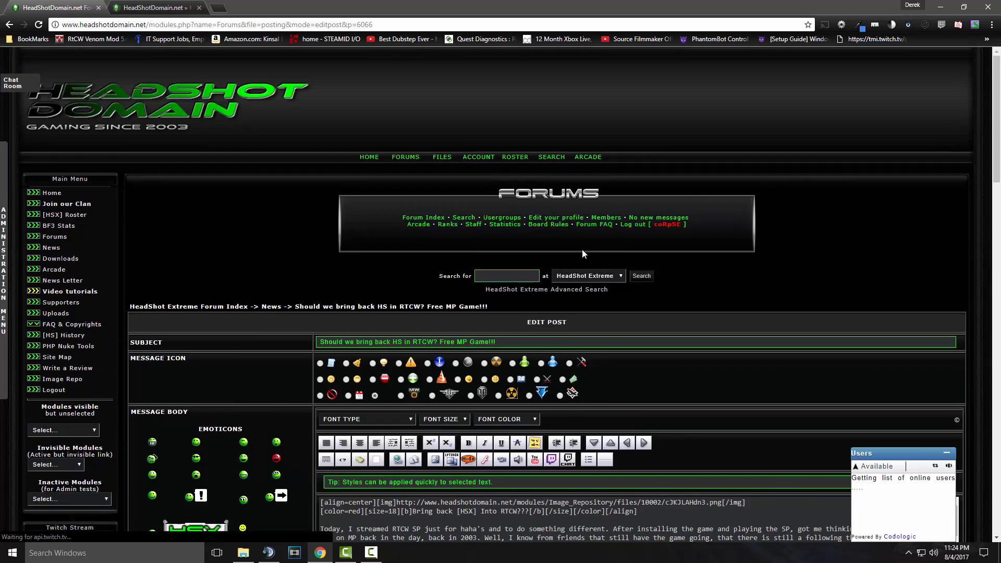
pyautogui.scroll(-4, 582, 249)
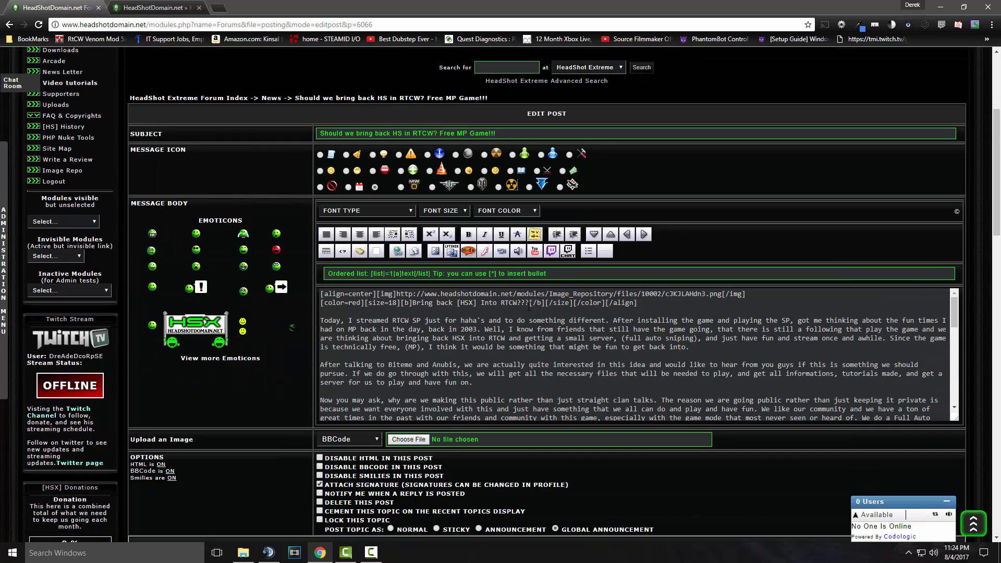
pyautogui.click(559, 339)
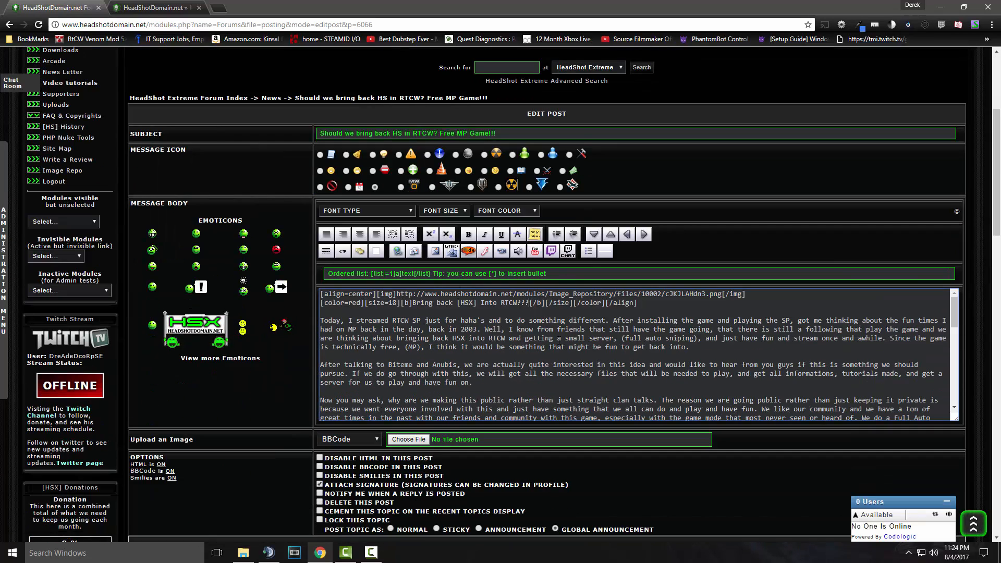
pyautogui.click(532, 303)
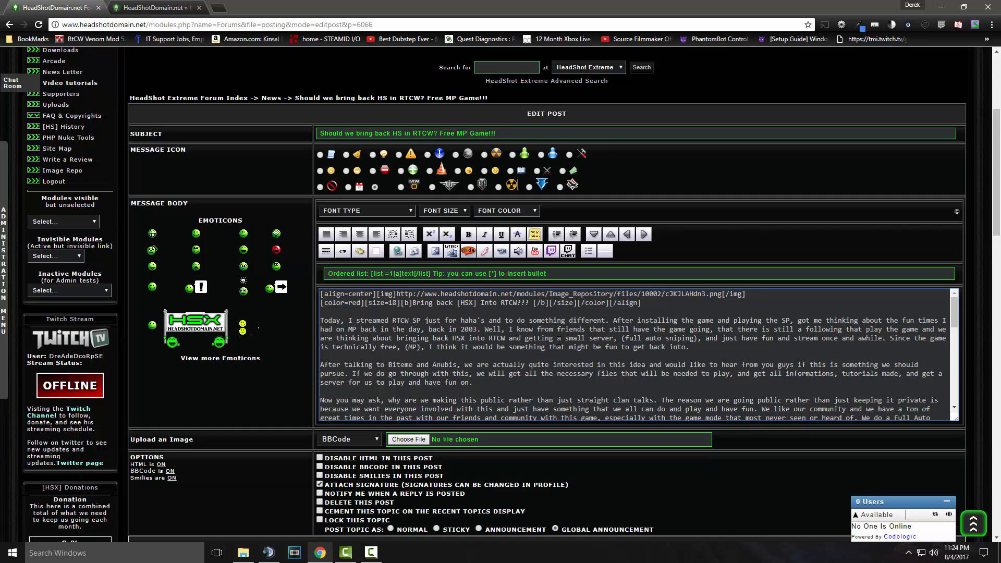
pyautogui.write('A')
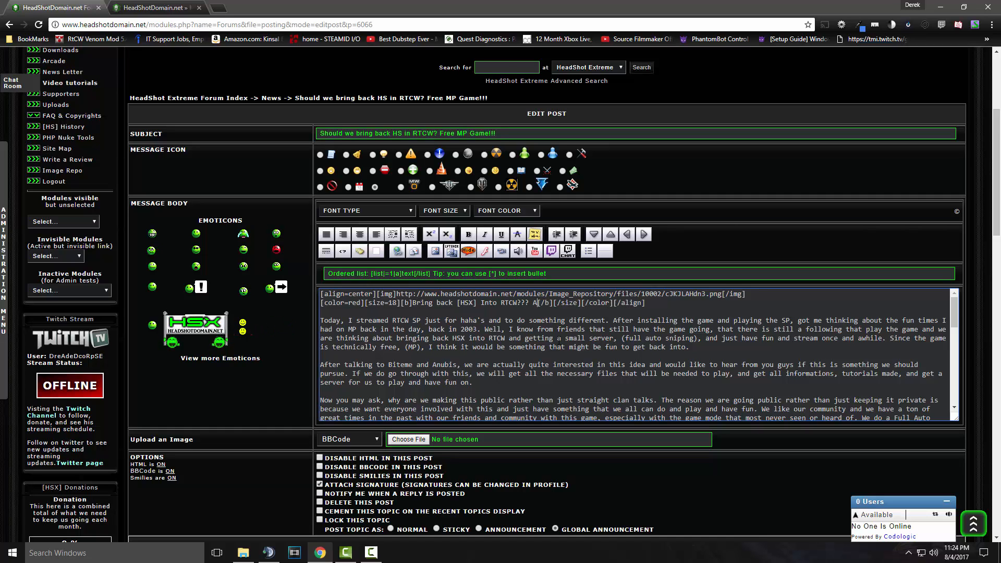
pyautogui.press('BackSpace')
pyautogui.press('BackSpace')
pyautogui.press('BackSpace')
pyautogui.press('BackSpace')
pyautogui.press('BackSpace')
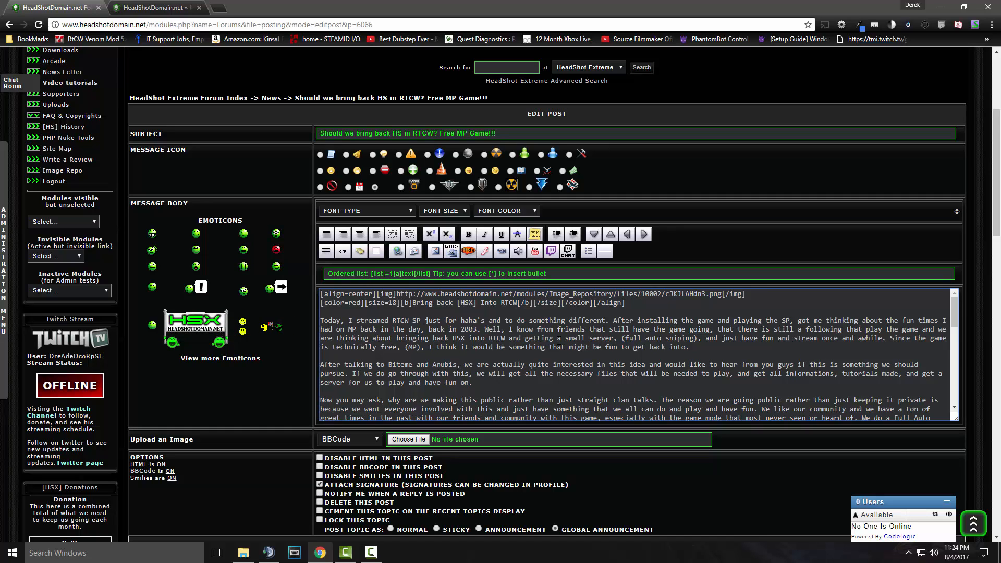
# - Reword the heading to read "Bring back [HSX] into RTCW and be free for all to play???", with a lowercase "into"
pyautogui.write('and ')
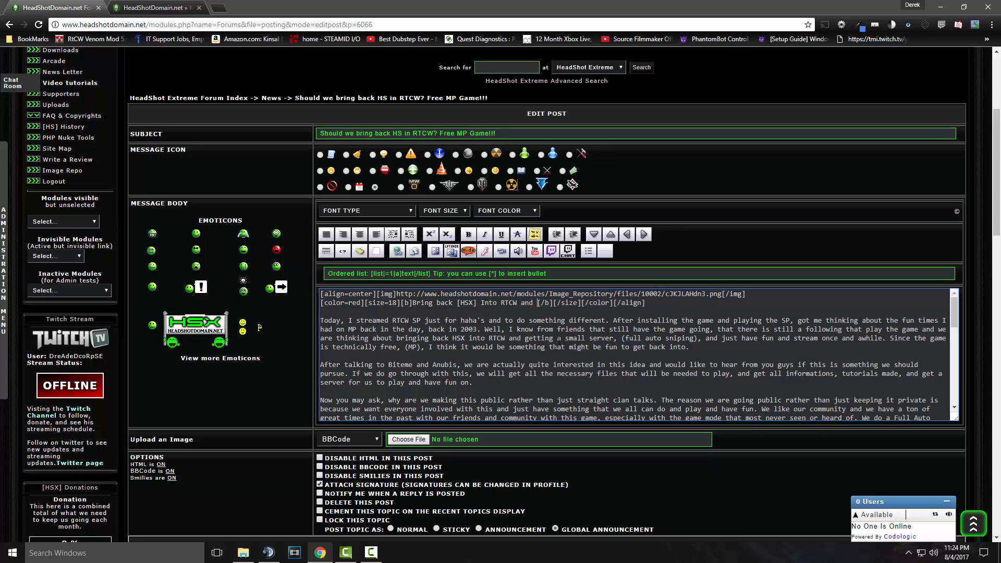
pyautogui.write('be free ')
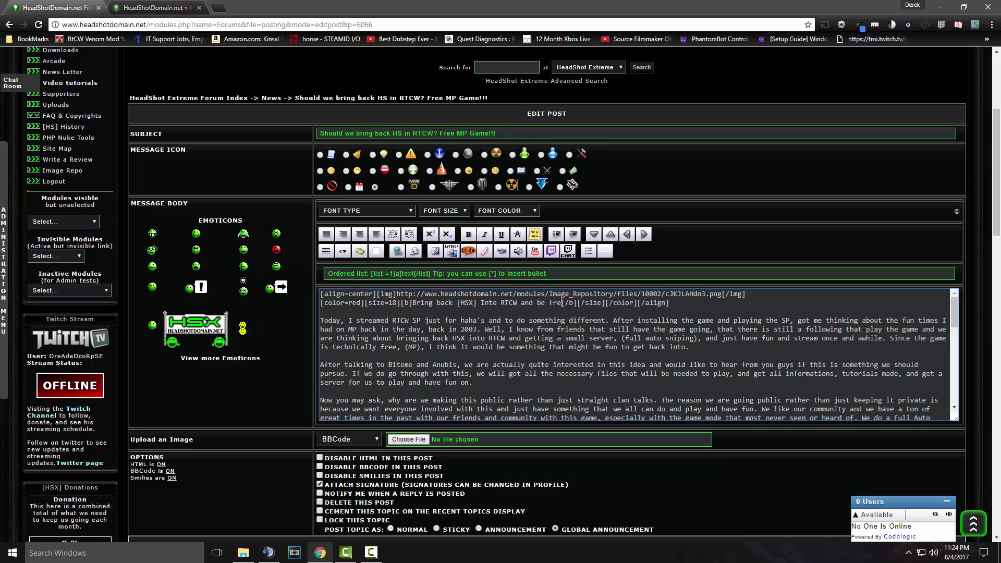
pyautogui.write('for all to ')
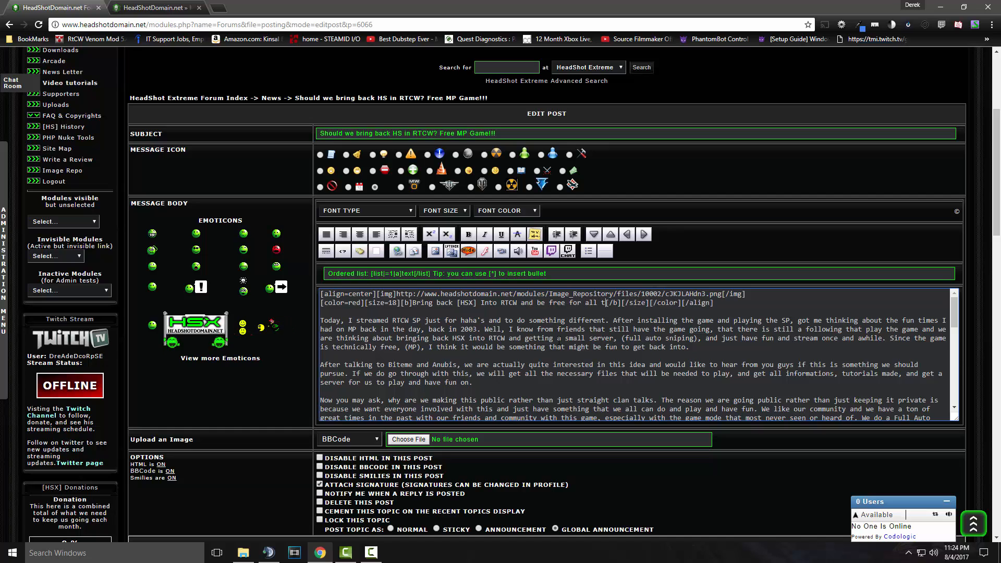
pyautogui.write('play???')
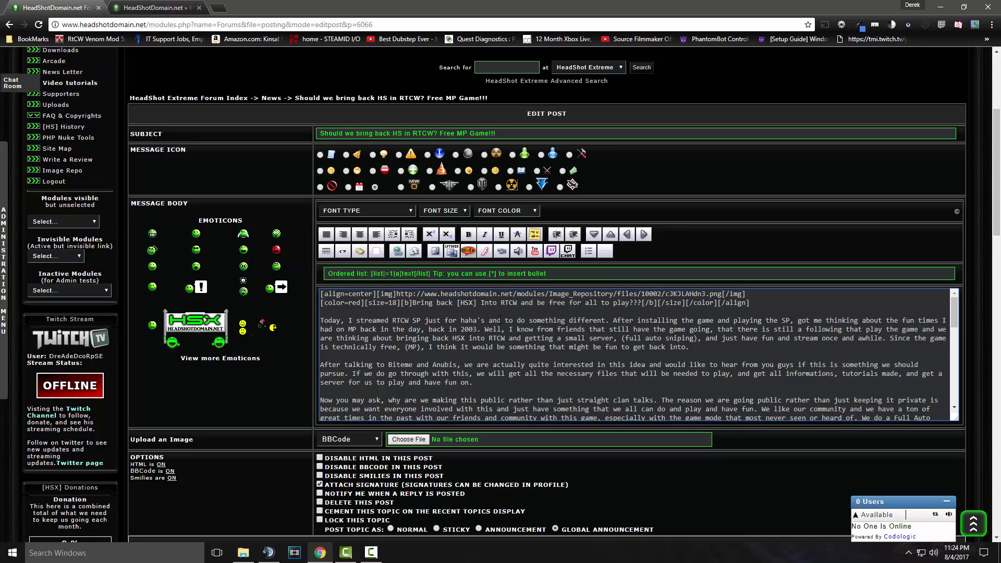
pyautogui.press('BackSpace')
pyautogui.write('i')
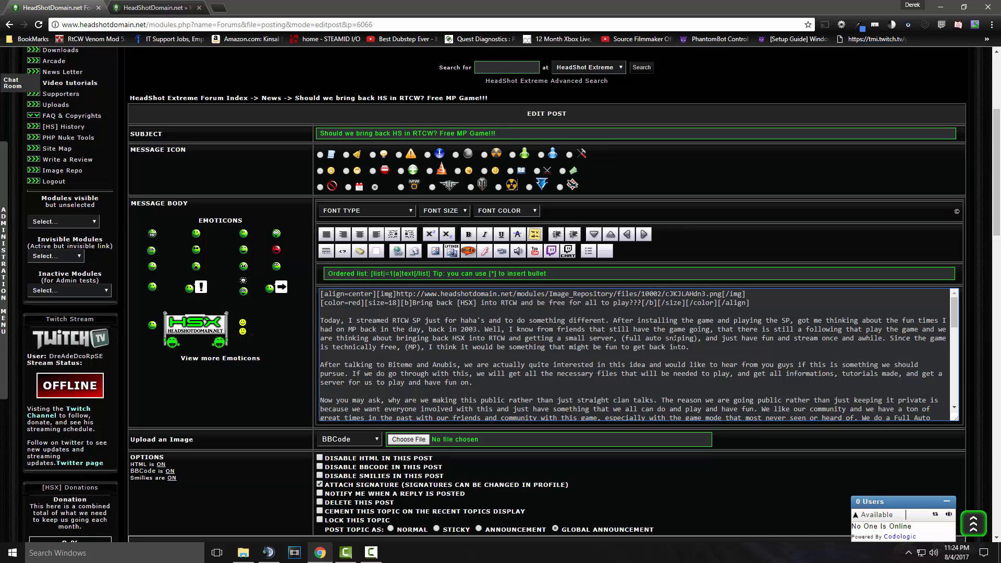
# - Submit the edited post and view the posted message
pyautogui.scroll(-15, 676, 342)
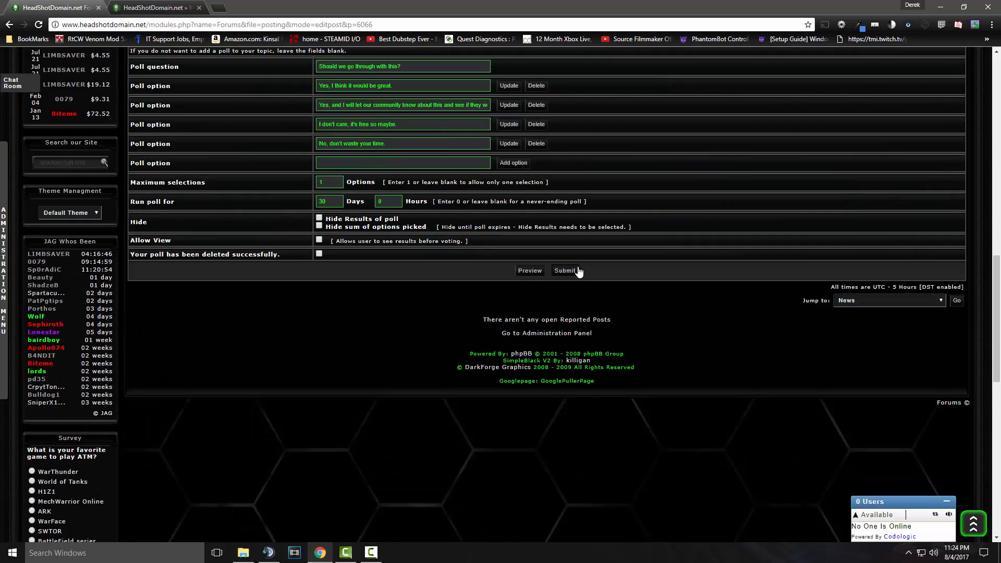
pyautogui.click(566, 271)
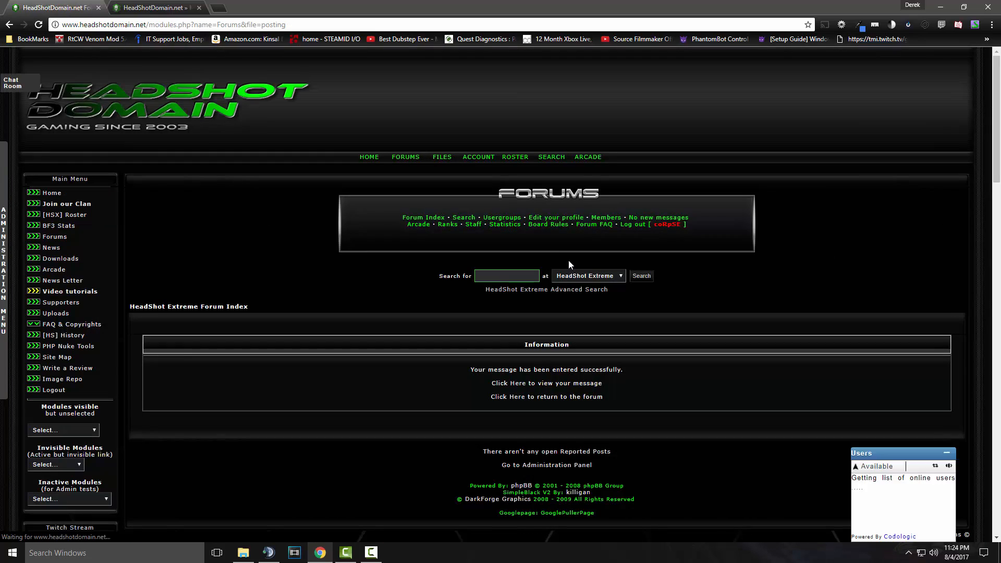
pyautogui.click(512, 384)
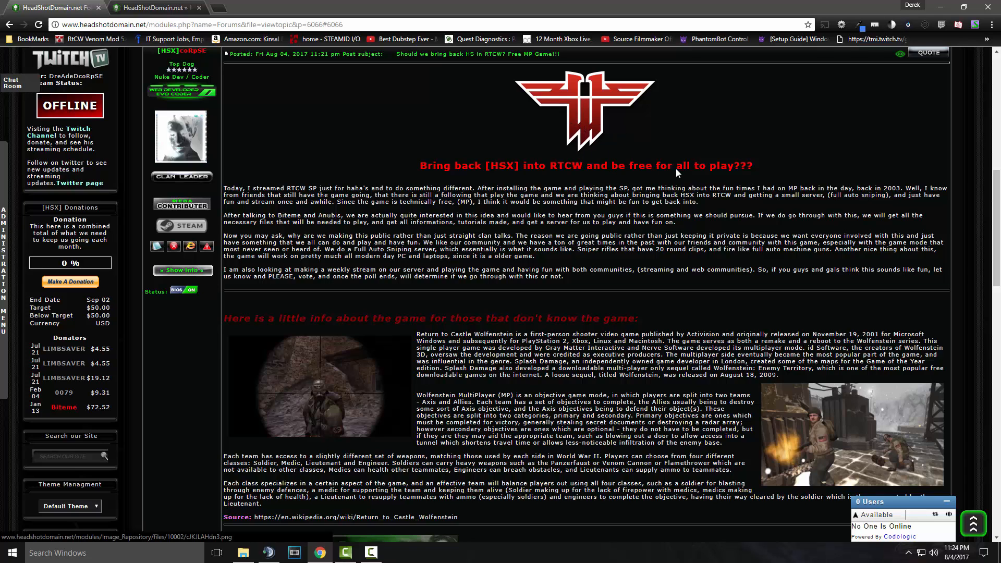
# - Review the posted topic, checking the new heading, the poll, the paragraphs and the placement of both game images
pyautogui.scroll(-3, 652, 199)
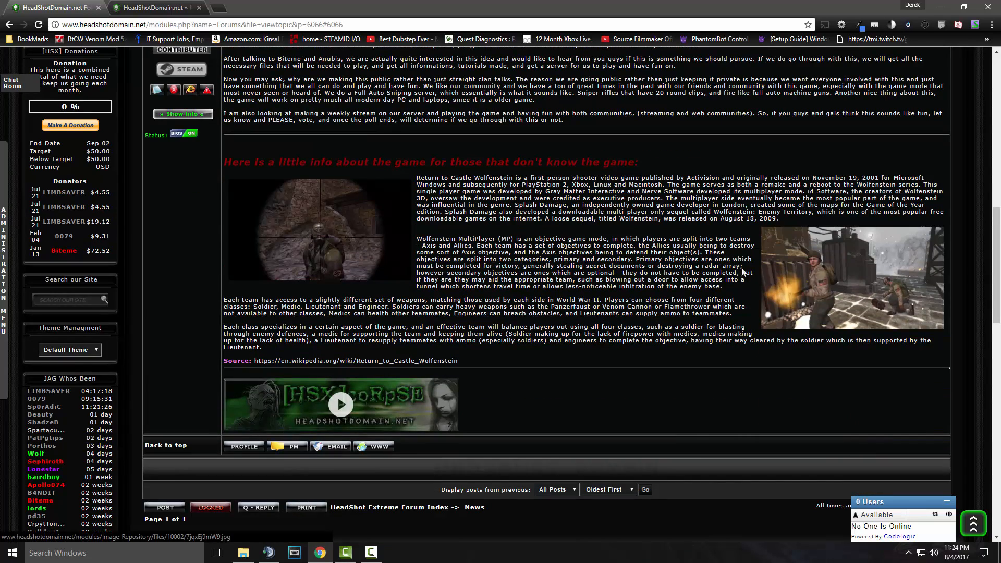
pyautogui.scroll(-4, 609, 251)
pyautogui.scroll(5, 626, 249)
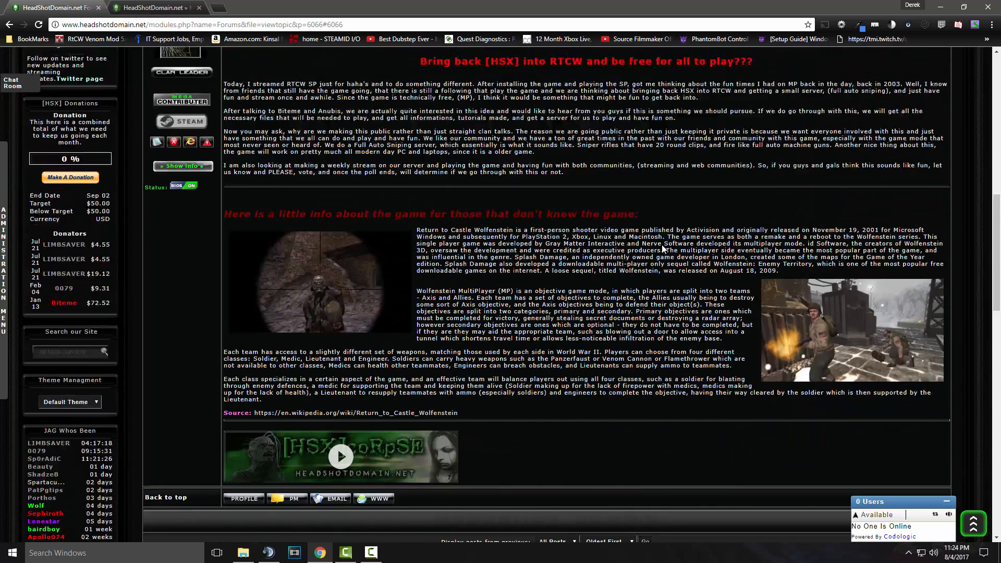
pyautogui.scroll(2, 662, 245)
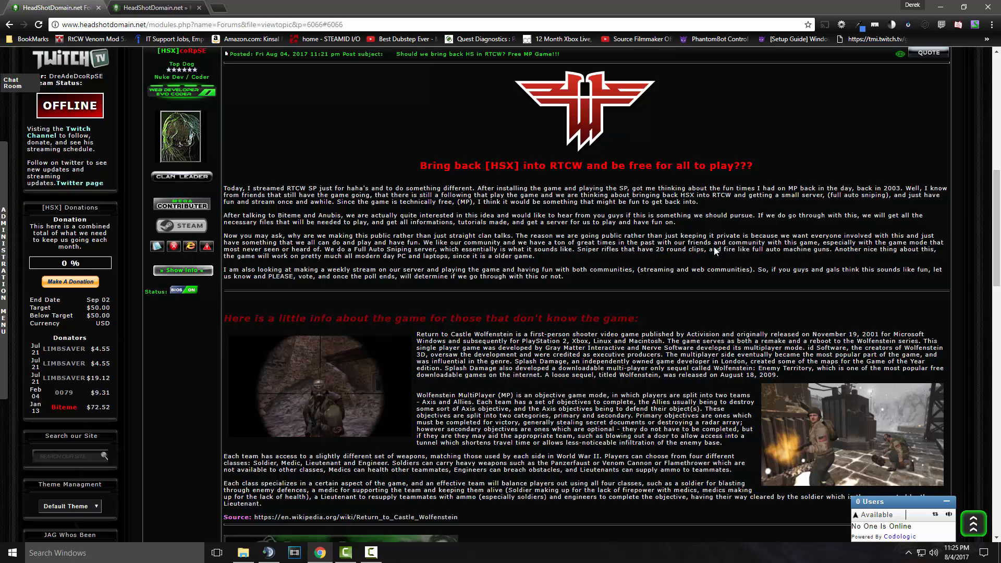
pyautogui.scroll(6, 722, 204)
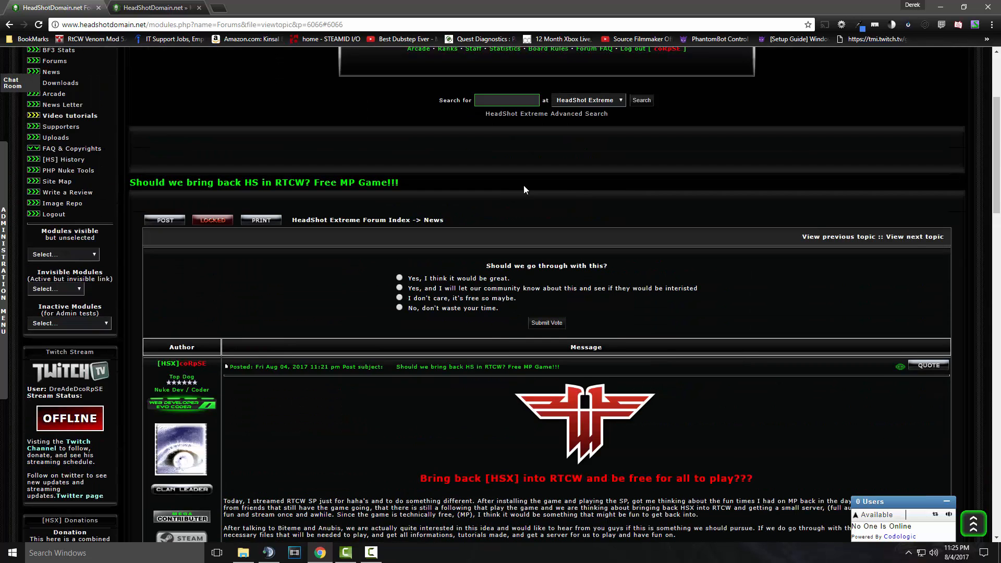
pyautogui.scroll(-5, 485, 198)
pyautogui.scroll(4, 477, 200)
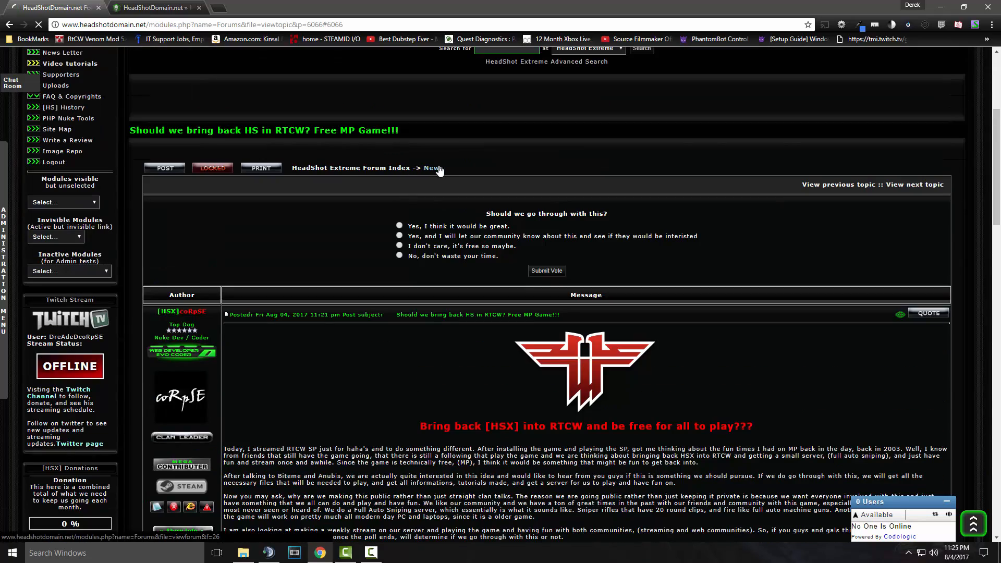
# - Go to the News forum's topic list and view the topic about being gone till May
pyautogui.click(438, 167)
pyautogui.scroll(-5, 420, 216)
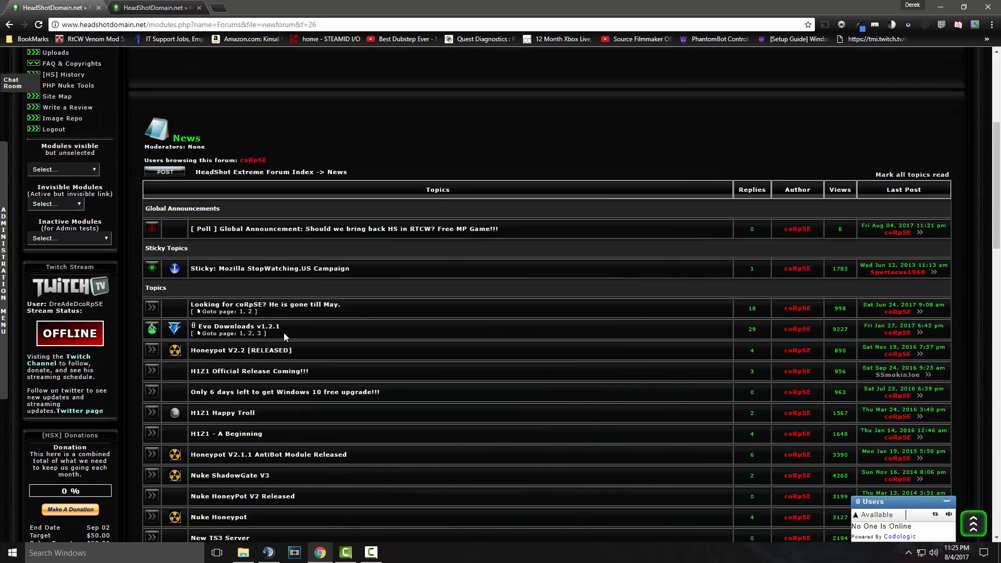
pyautogui.click(306, 308)
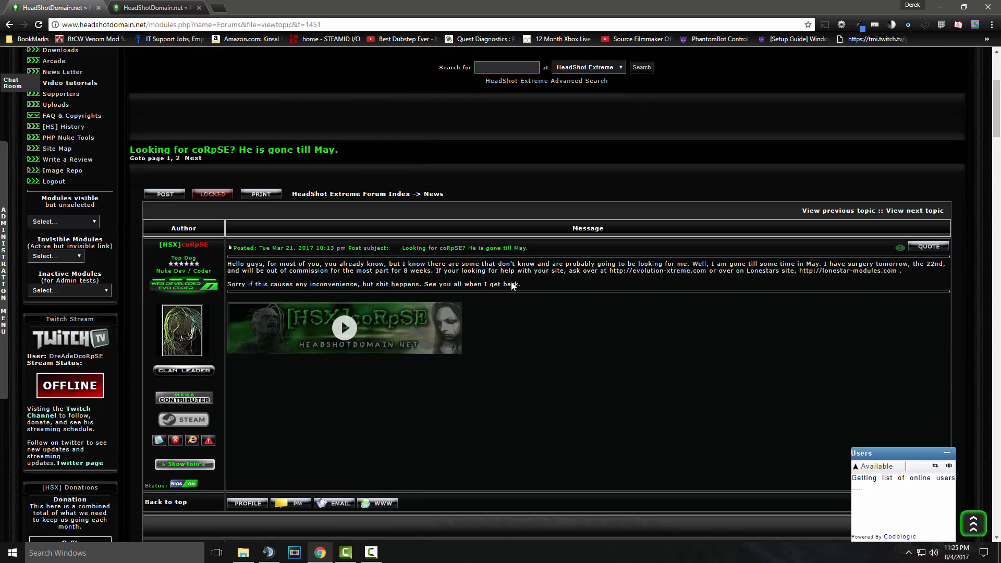
pyautogui.scroll(4, 501, 282)
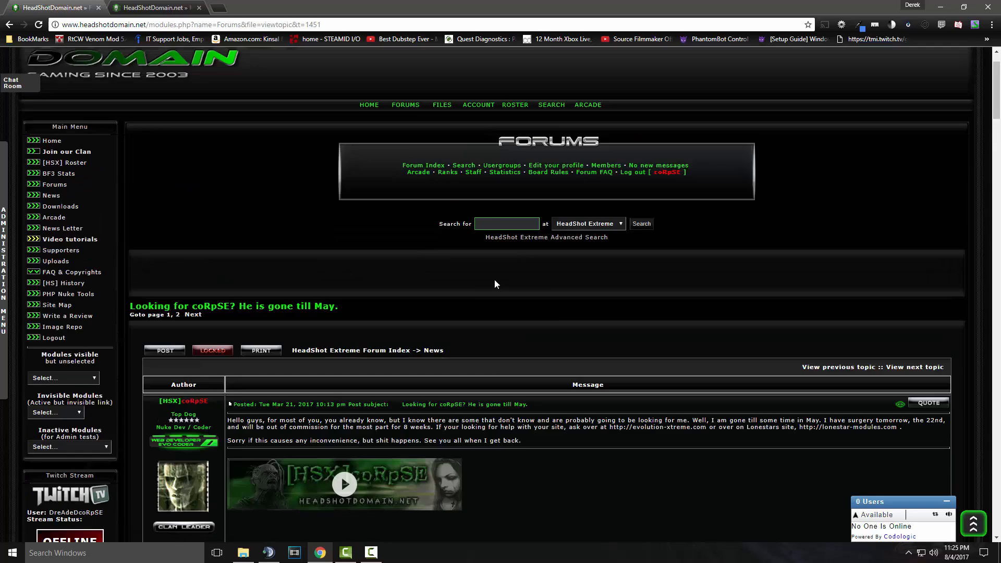
# - Open the forum index and look over the Latest Site News, Recent Topics and forum category lists
pyautogui.click(405, 159)
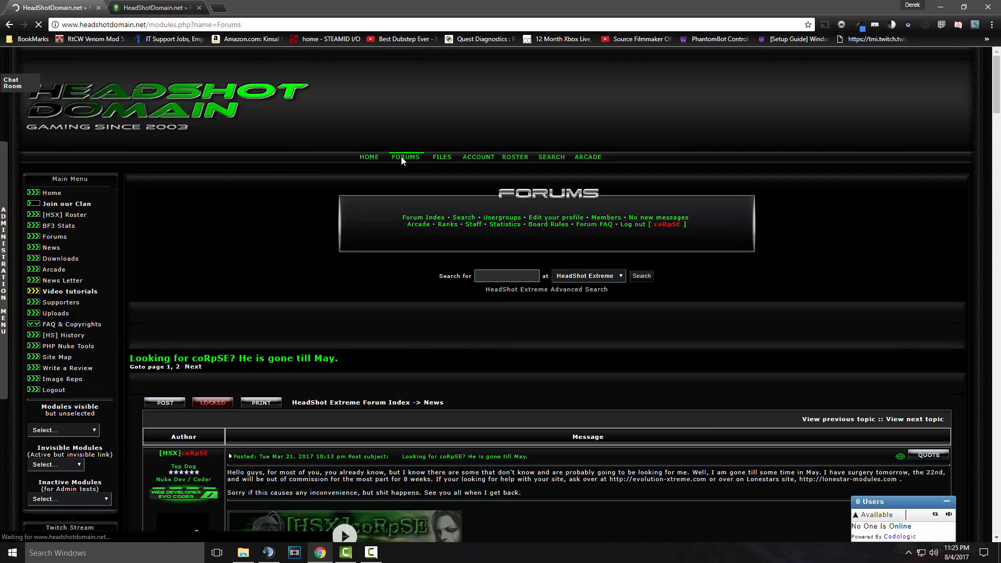
pyautogui.scroll(-6, 396, 159)
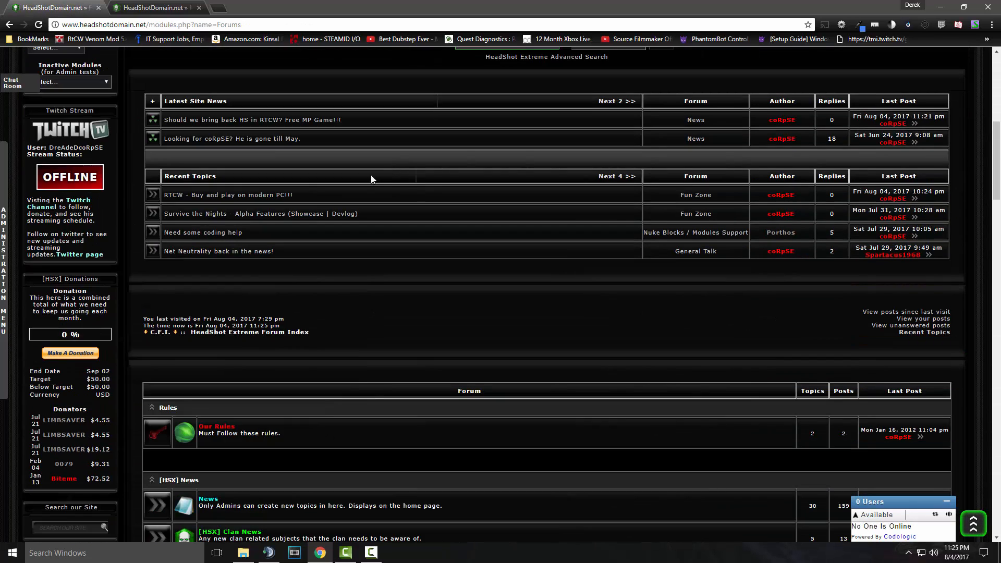
pyautogui.scroll(3, 351, 181)
pyautogui.scroll(2, 350, 180)
pyautogui.scroll(-8, 351, 180)
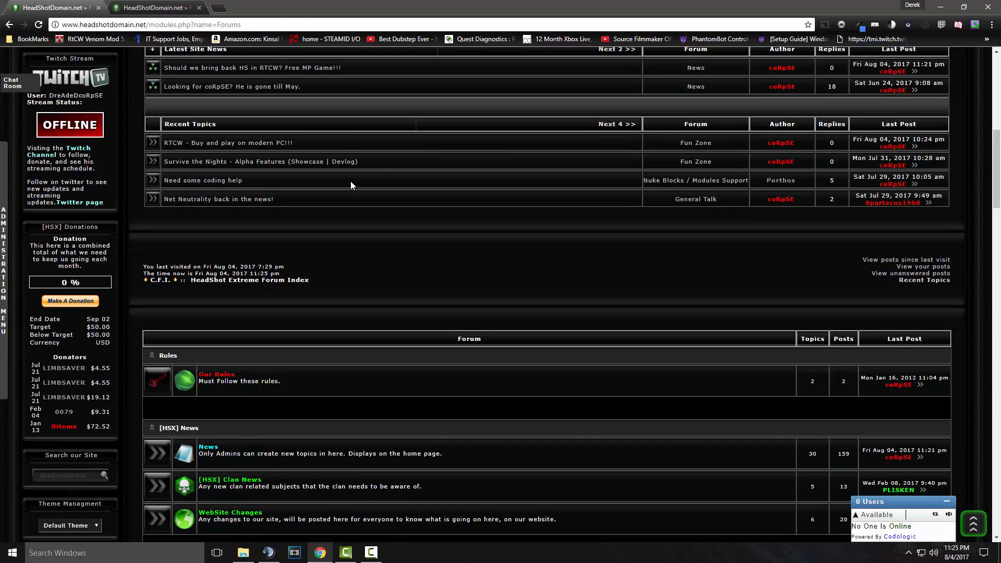
pyautogui.scroll(8, 279, 243)
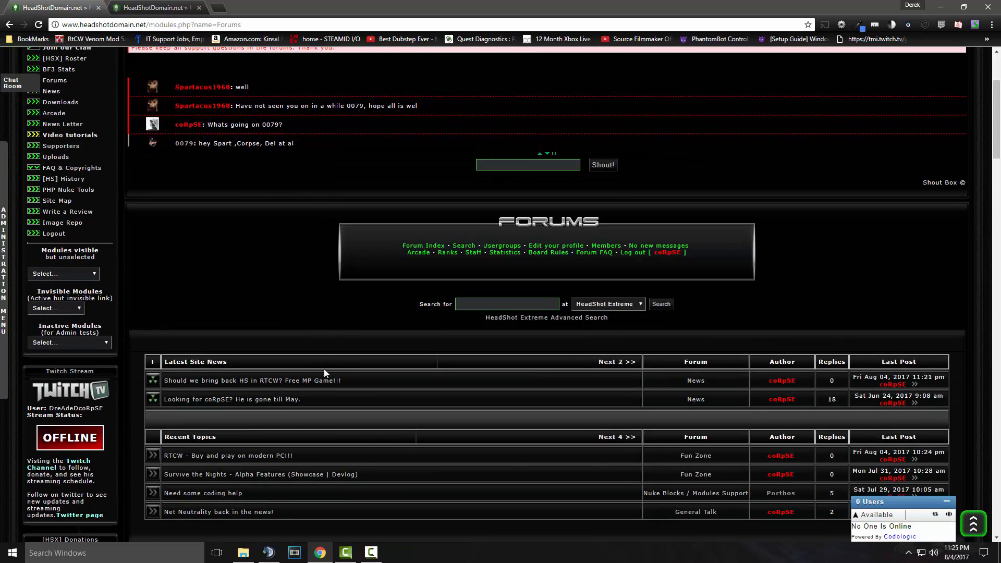
# - Open the "Should we bring back HS in RTCW? Free MP Game!!!" topic from Latest Site News and look through it
pyautogui.click(314, 381)
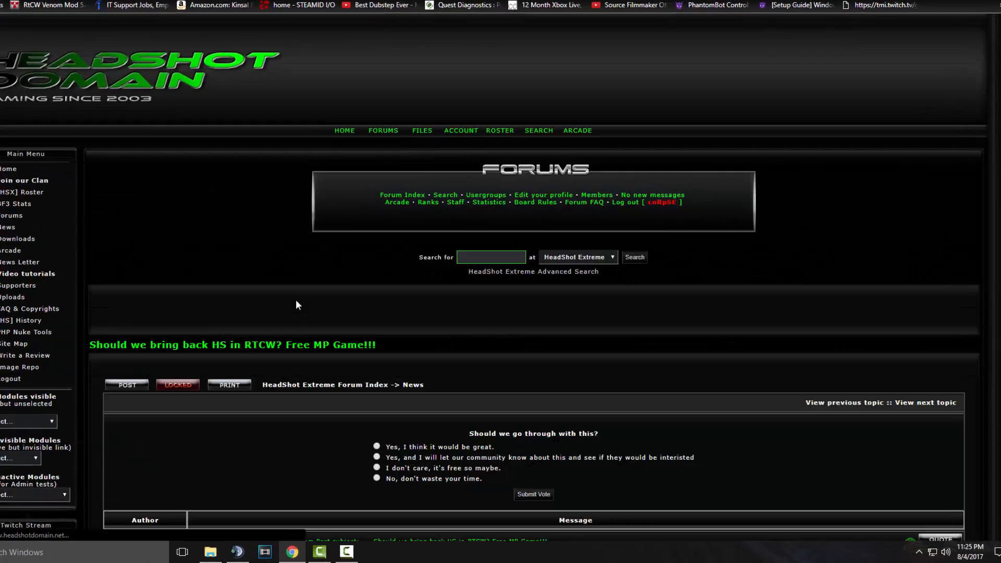
pyautogui.scroll(-5, 295, 299)
pyautogui.scroll(-7, 218, 241)
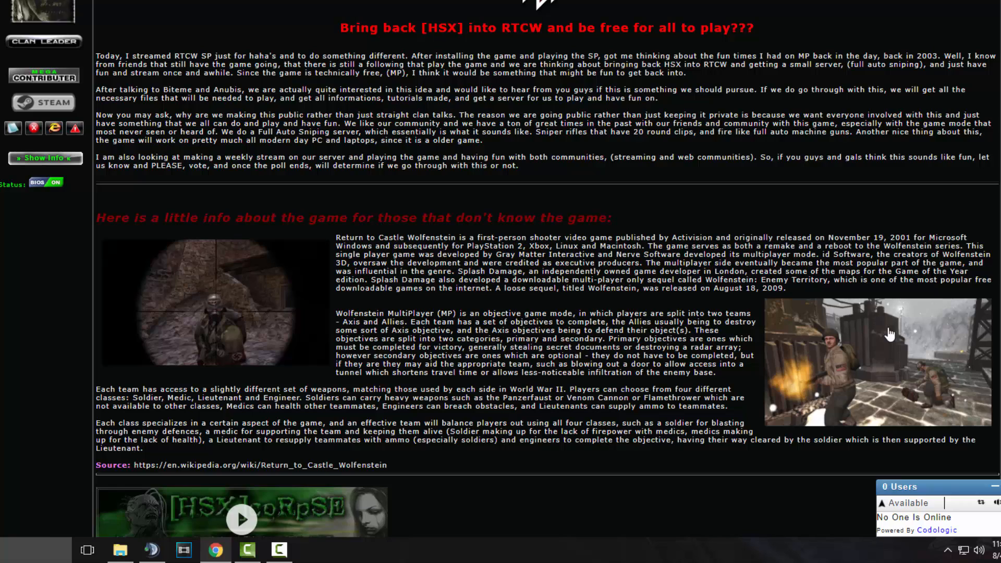
pyautogui.scroll(5, 689, 248)
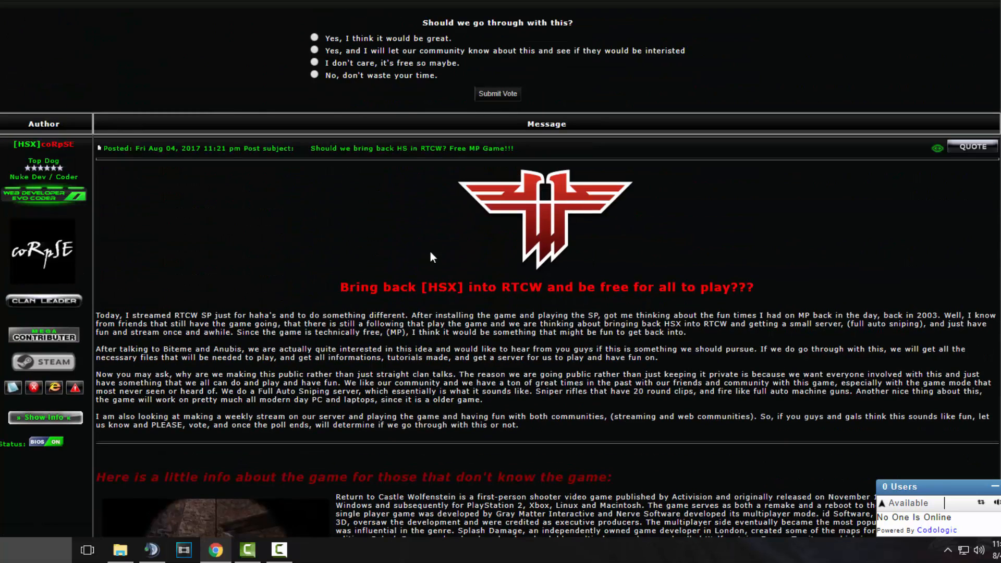
pyautogui.scroll(5, 325, 248)
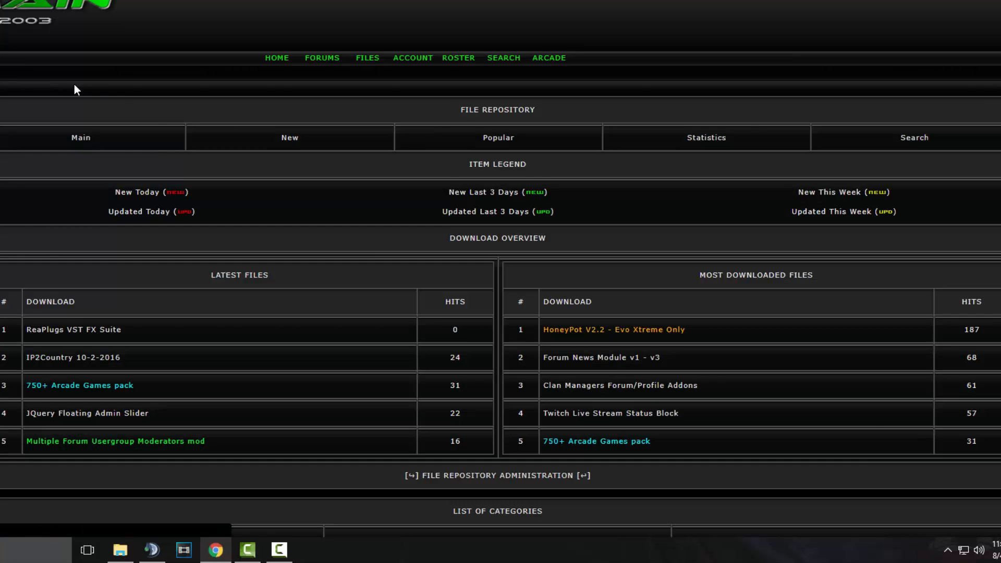
# - Browse the File Repository's Evo BBCode/Forums Mods category under Nuke Evolution Blocks / Modules and examine its available downloads
pyautogui.scroll(-8, 258, 127)
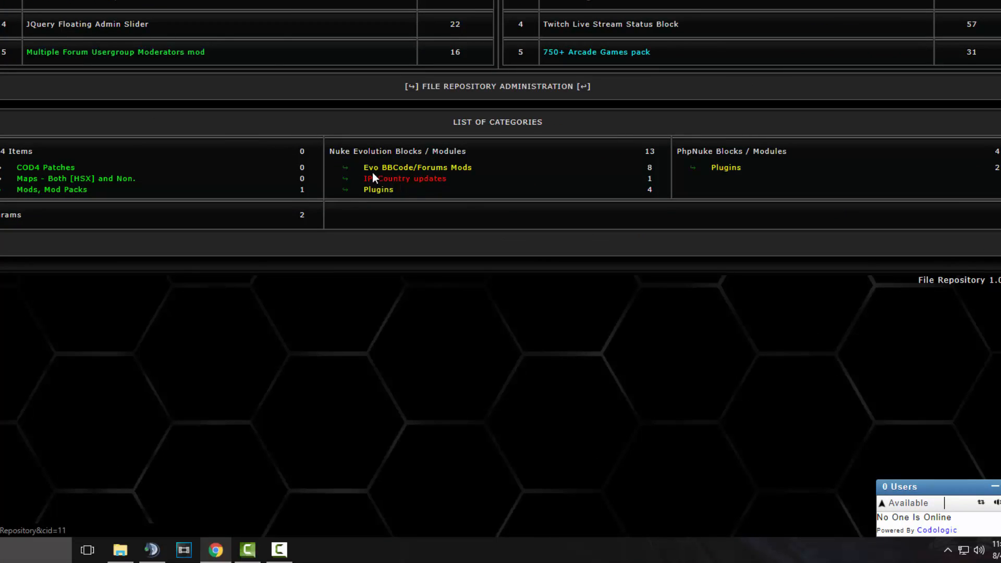
pyautogui.click(427, 169)
pyautogui.scroll(-8, 430, 168)
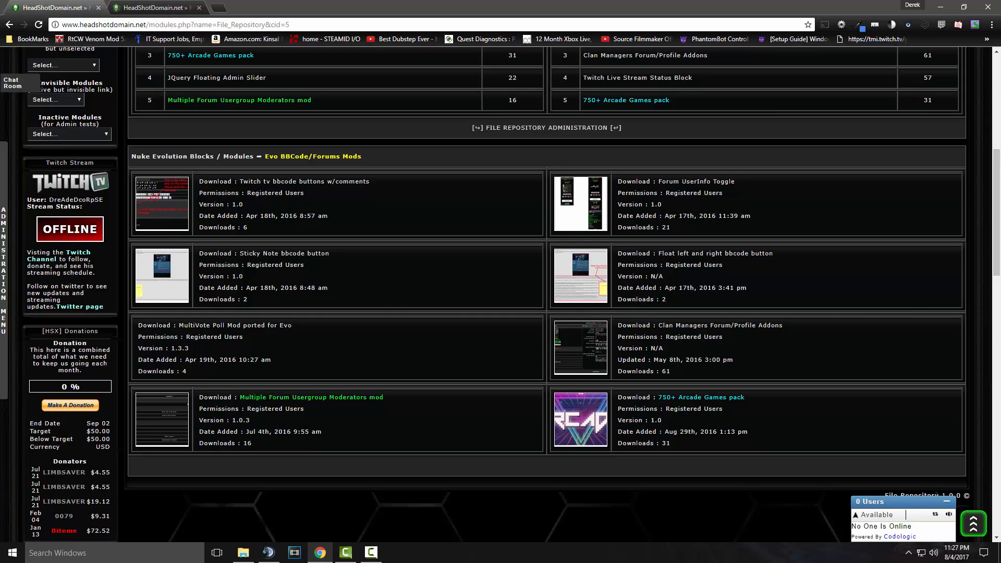
pyautogui.scroll(-4, 511, 245)
pyautogui.scroll(9, 467, 258)
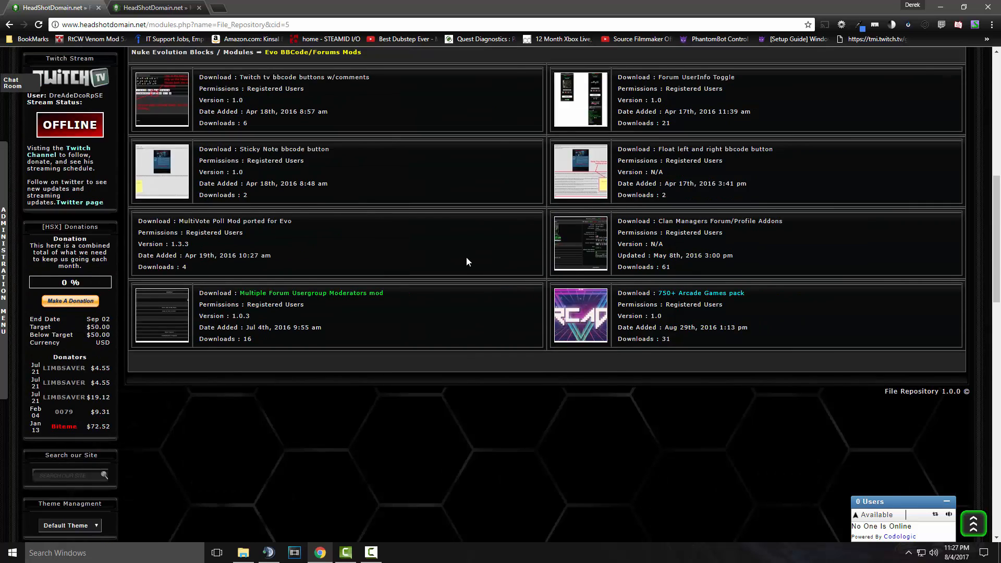
pyautogui.scroll(-8, 204, 164)
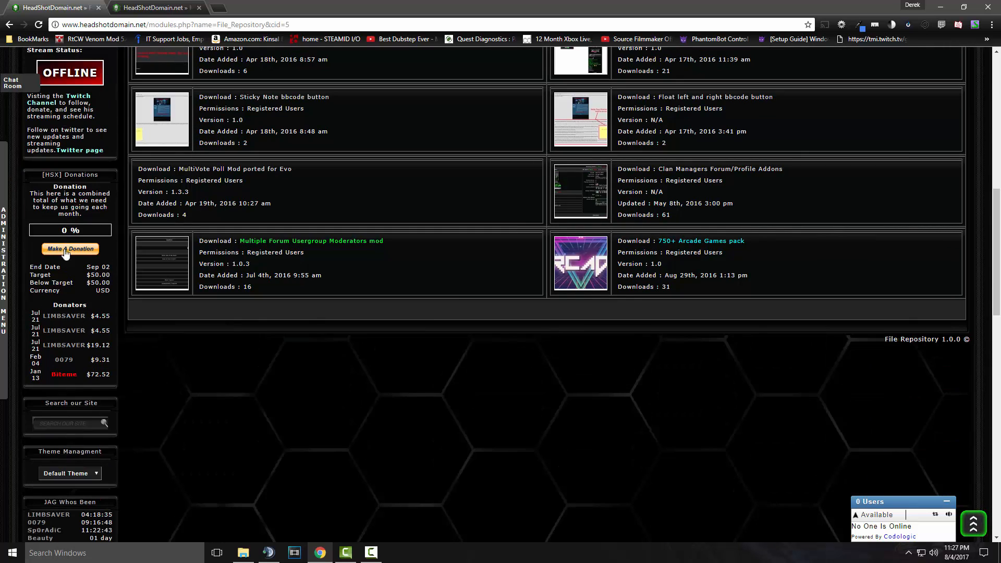
pyautogui.scroll(10, 79, 258)
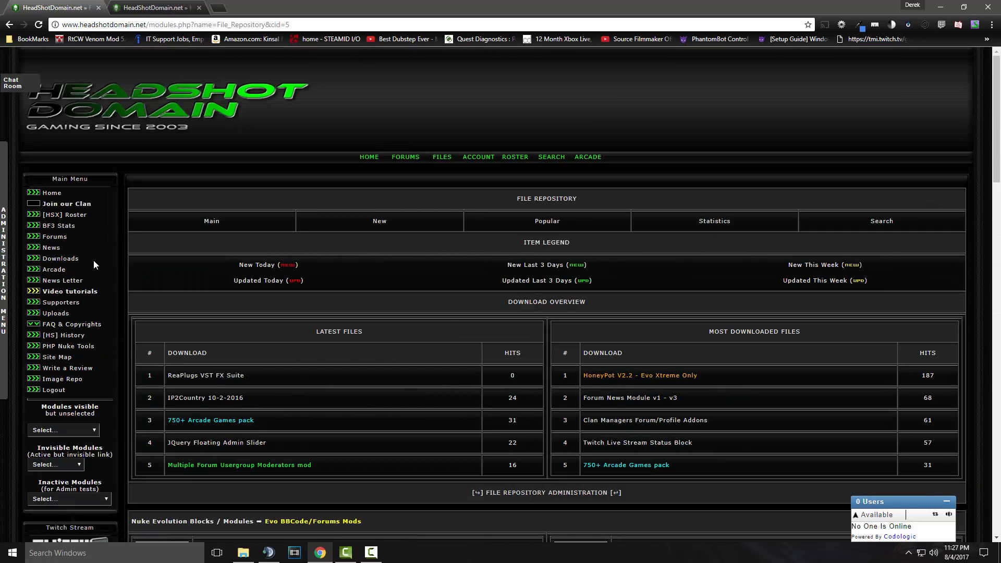